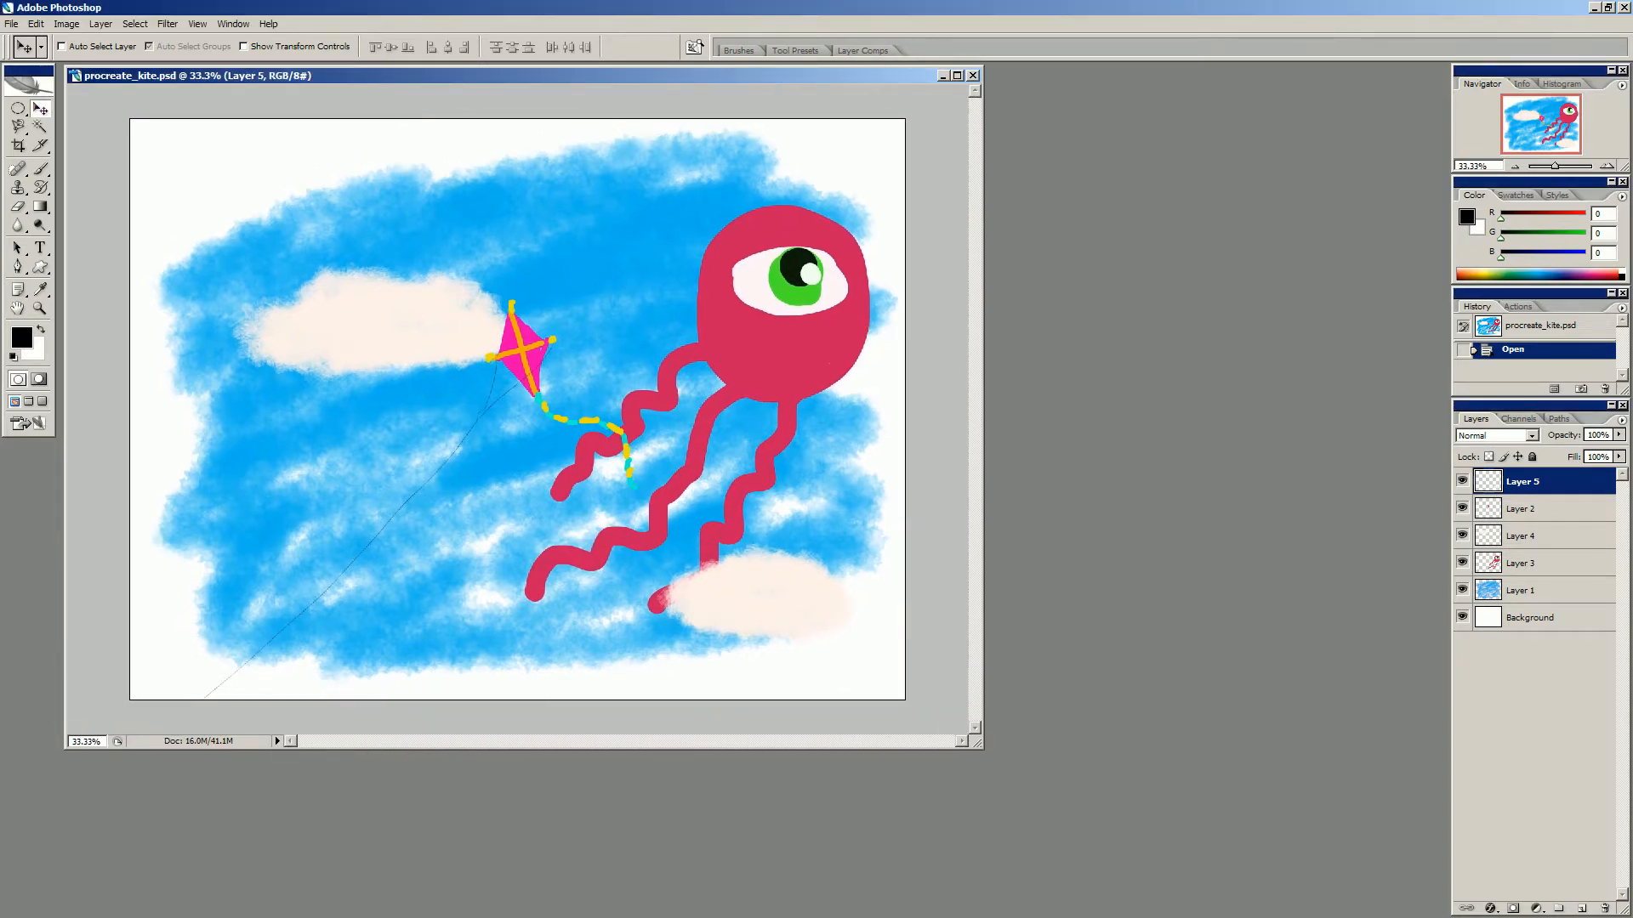
- Reposition the artwork layers: move the lower cloud left, and shift the octopus and the kite slightly upward
drag(756, 592, 430, 566)
click(1522, 562)
drag(778, 357, 750, 335)
click(1522, 508)
drag(523, 350, 524, 328)
- Reorder Layer 4 beneath Layer 3 and move its upper cloud up and right behind the kite
click(1522, 535)
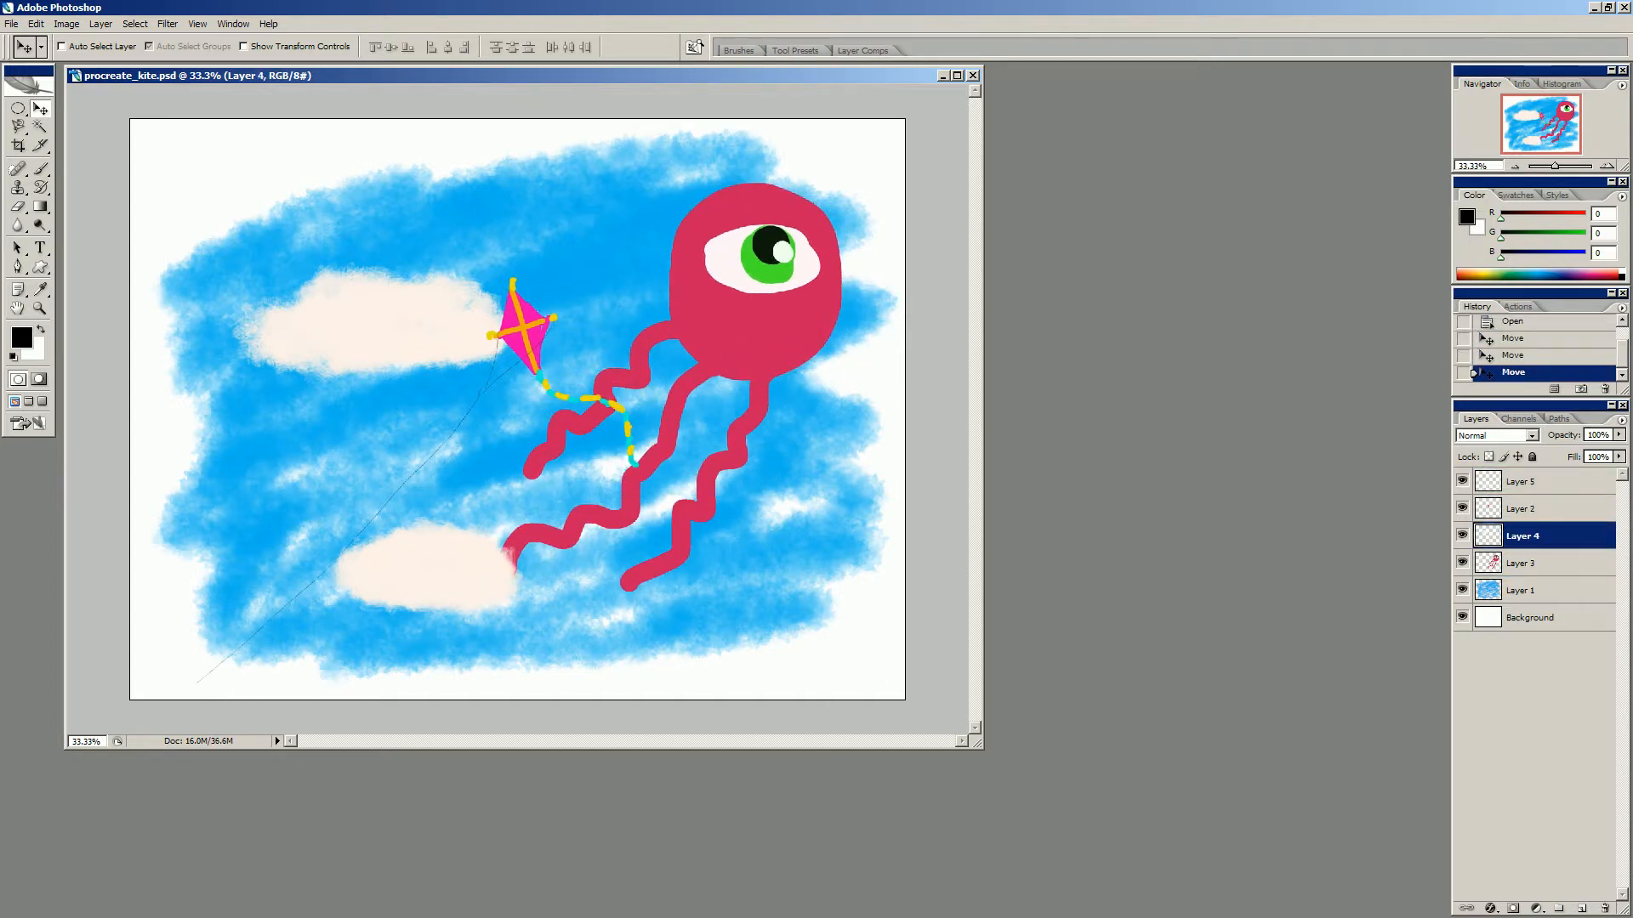
mouse_move(374, 323)
mouse_down()
mouse_move(613, 323)
mouse_move(374, 298)
mouse_up()
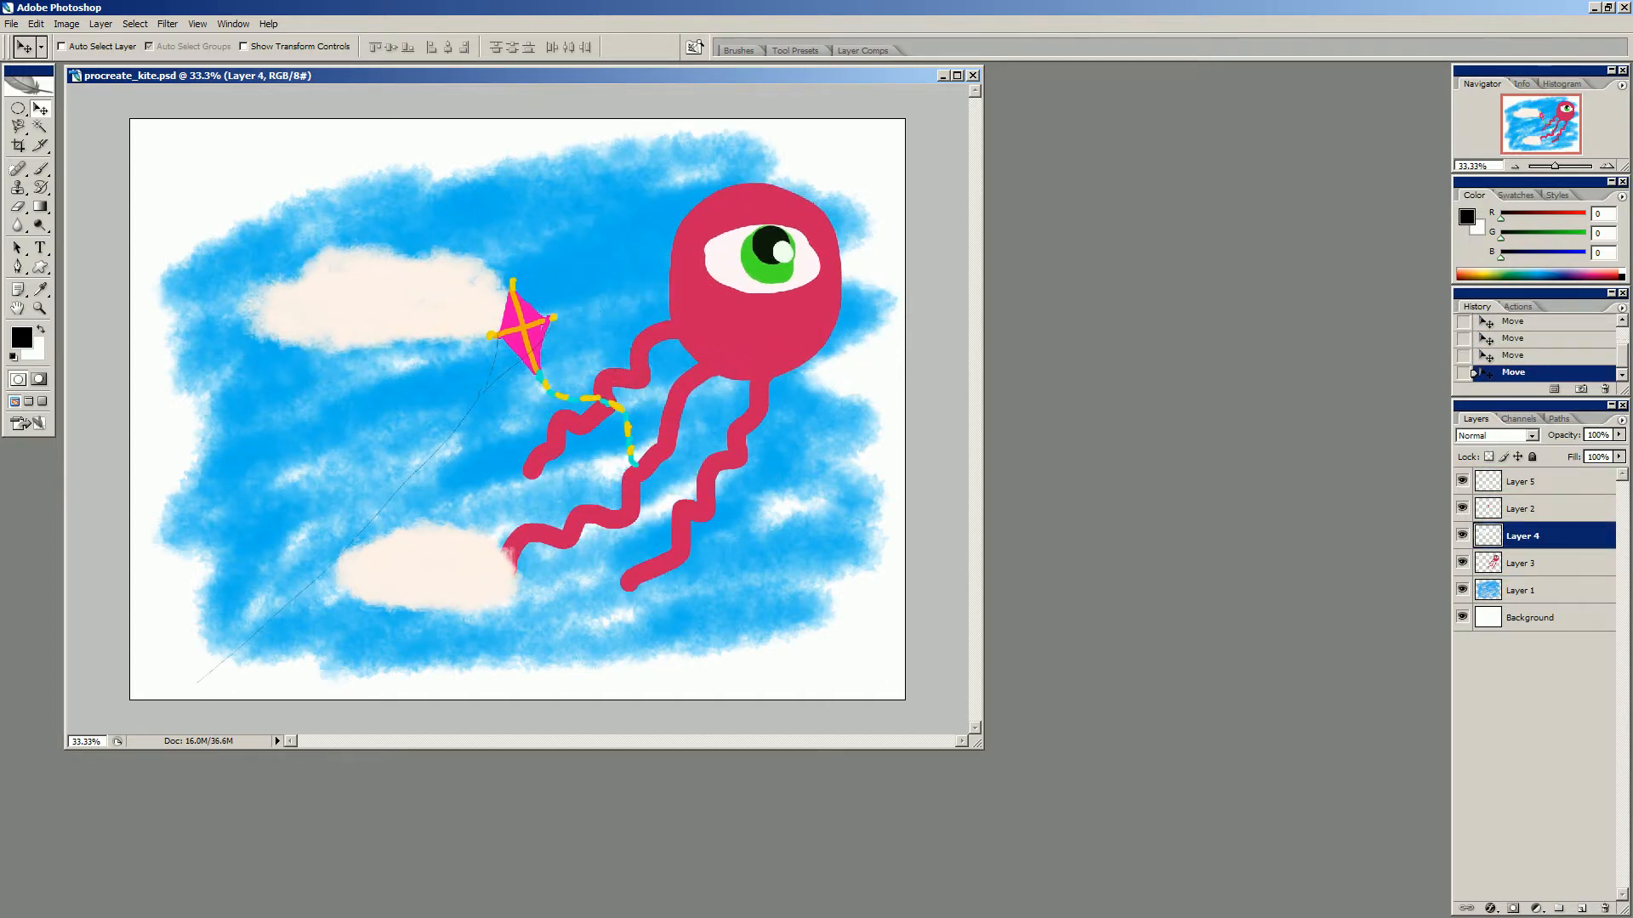
drag(1522, 535, 1522, 574)
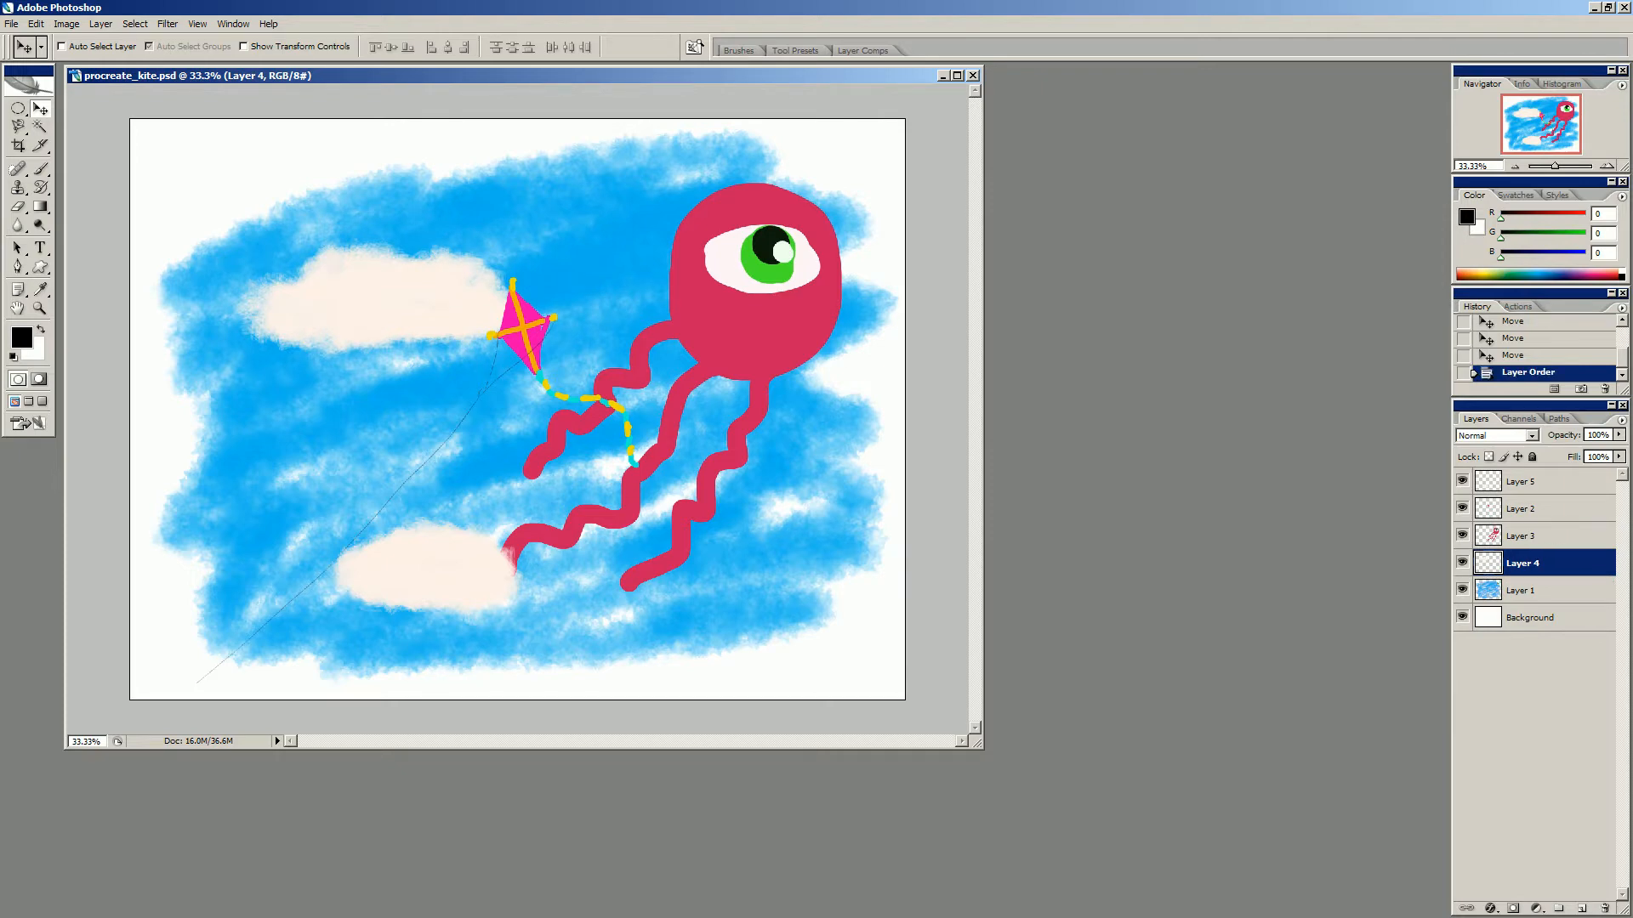
drag(374, 297, 409, 279)
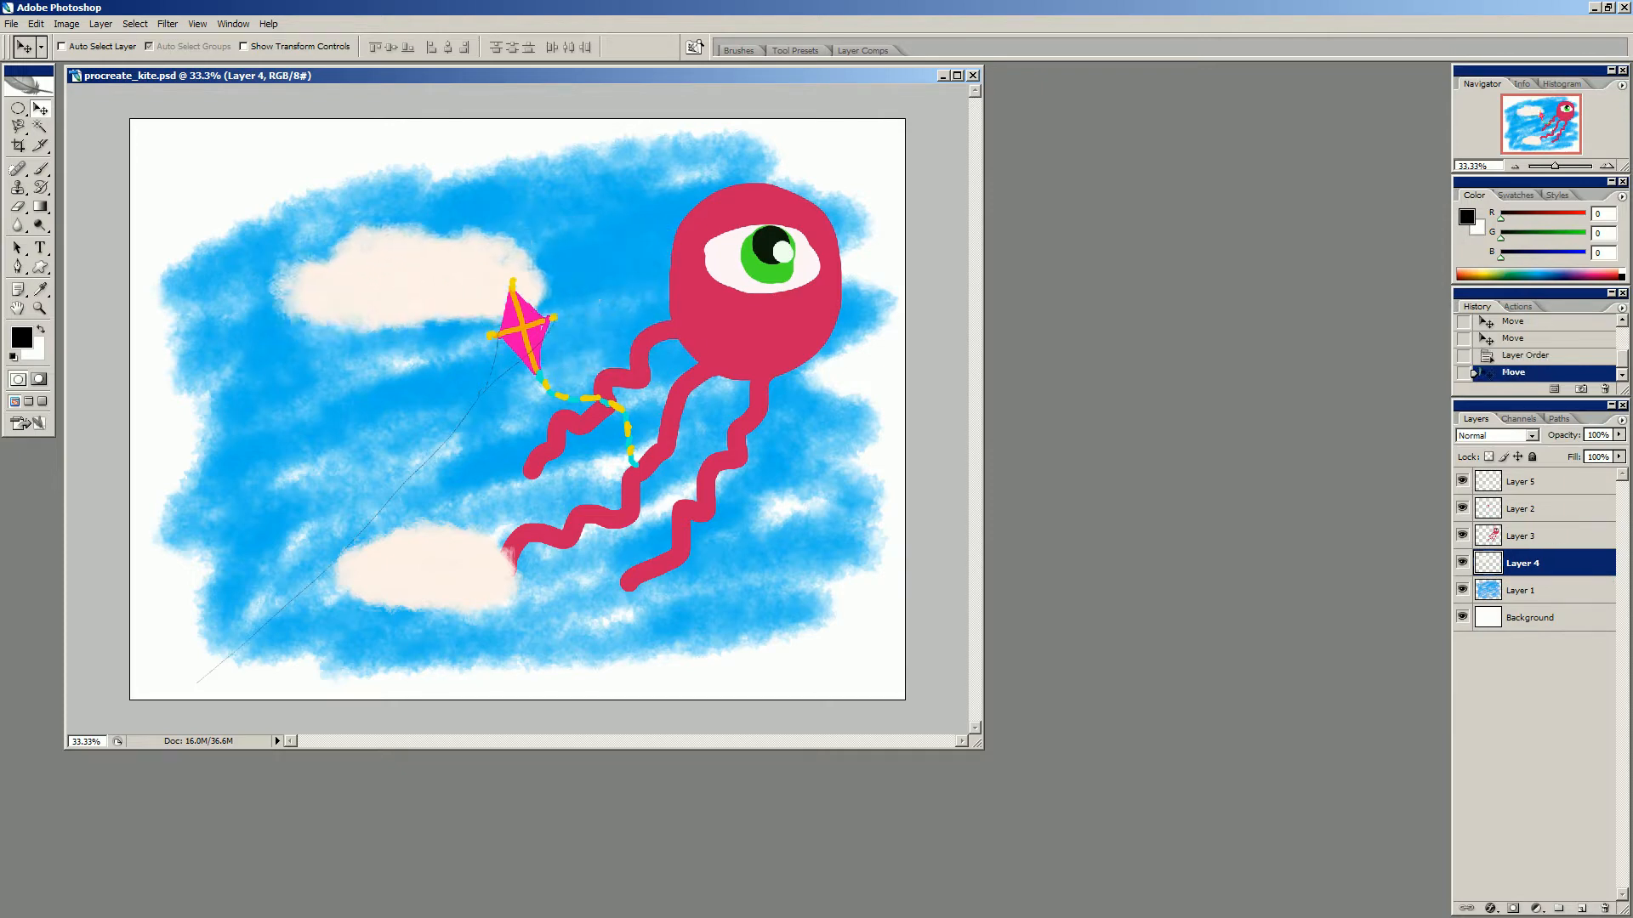
- Shift the lower cloud on Layer 5 to the right, and check the Background layer by toggling its visibility
click(1522, 481)
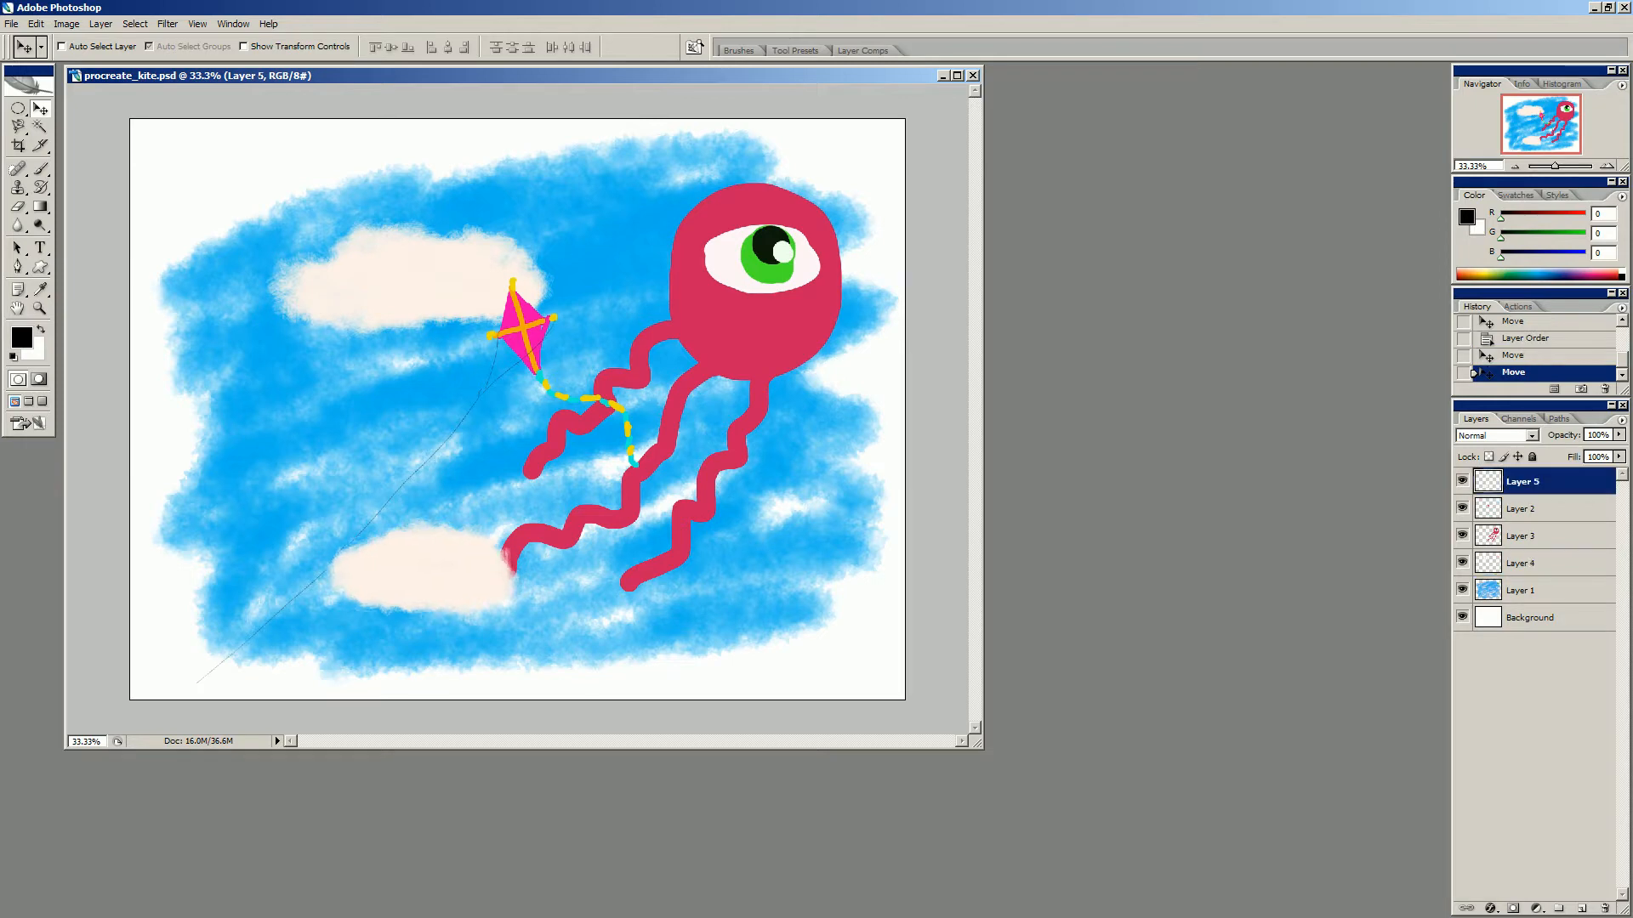
drag(425, 566, 494, 561)
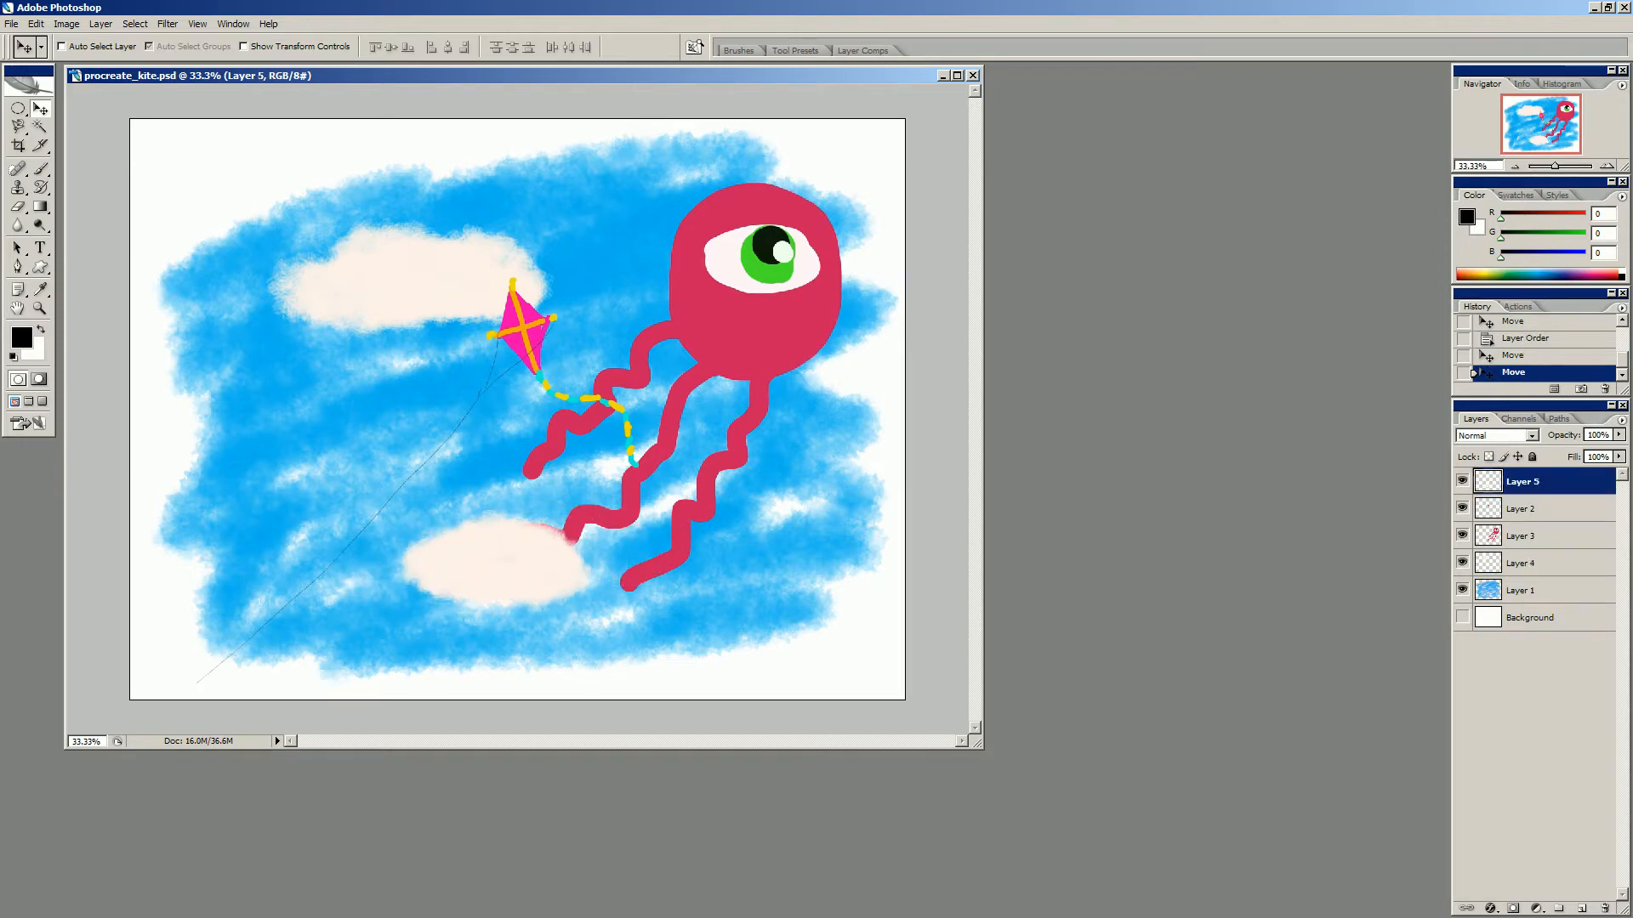
click(1462, 617)
click(1531, 618)
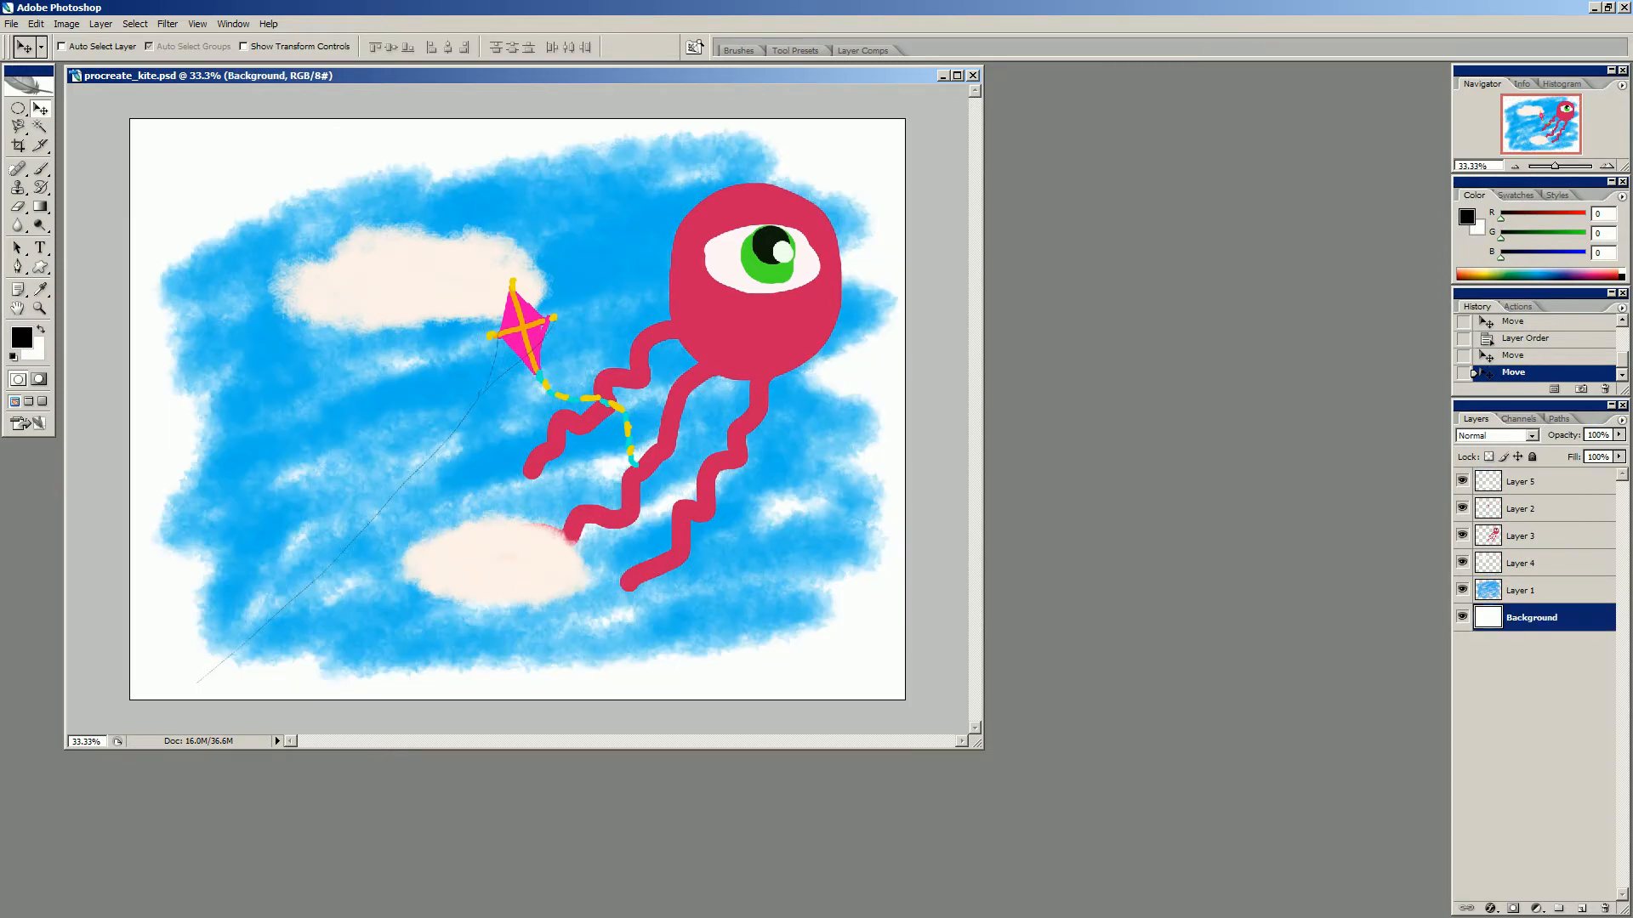
click(1462, 617)
click(1462, 617)
- Review the file types offered by the Export Layers To Files script without exporting
click(12, 24)
mouse_move(34, 326)
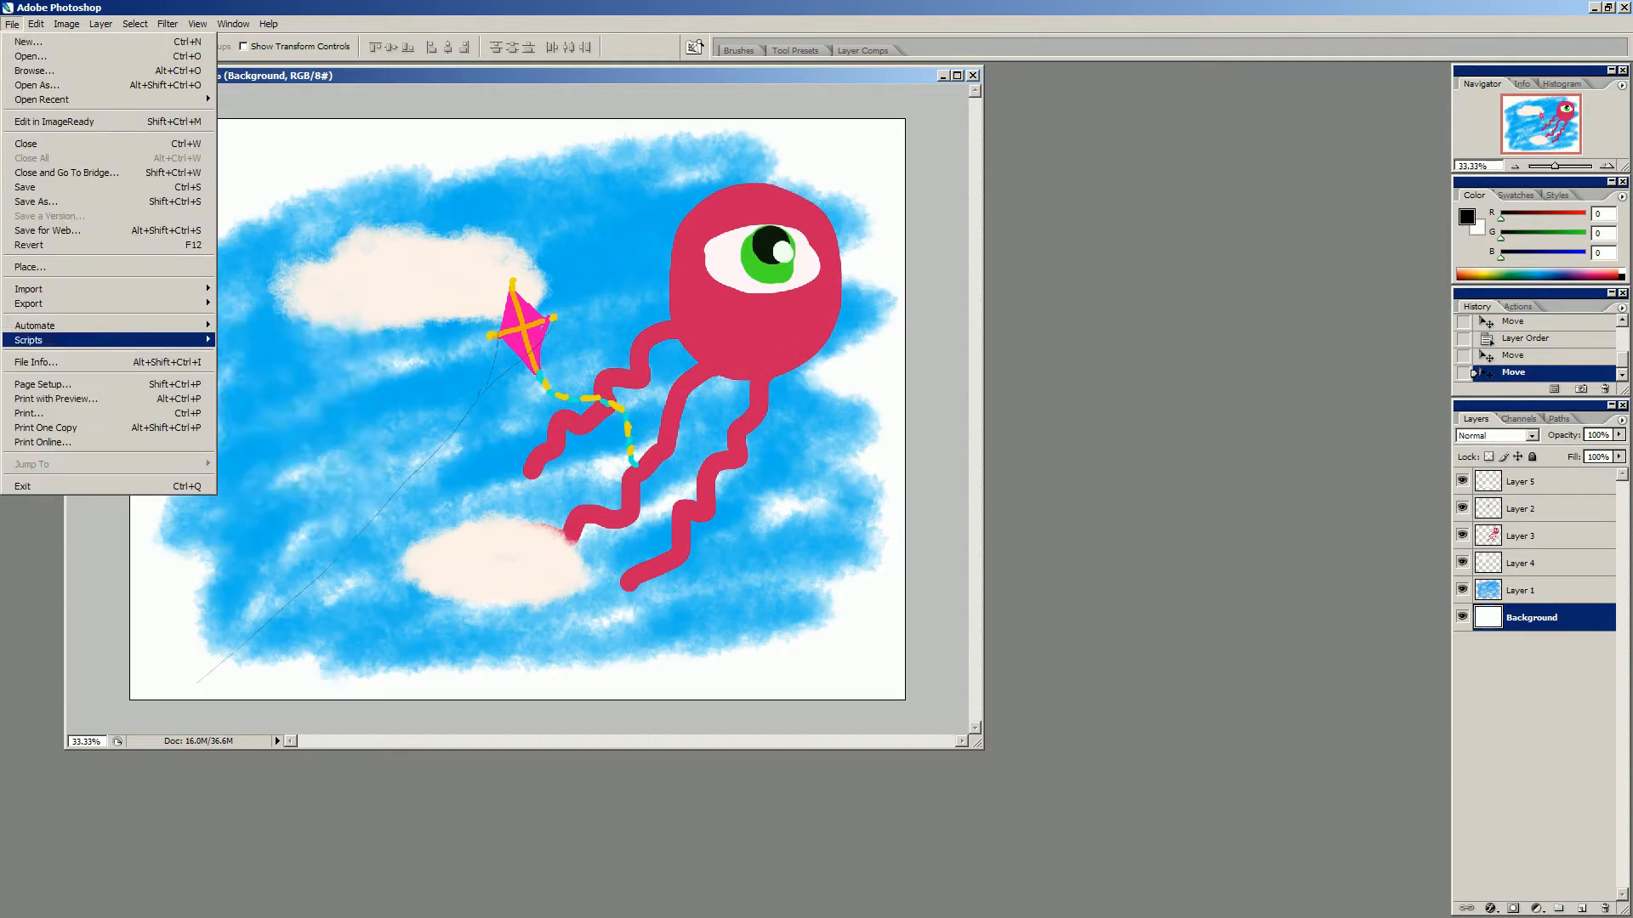
mouse_move(195, 340)
click(272, 355)
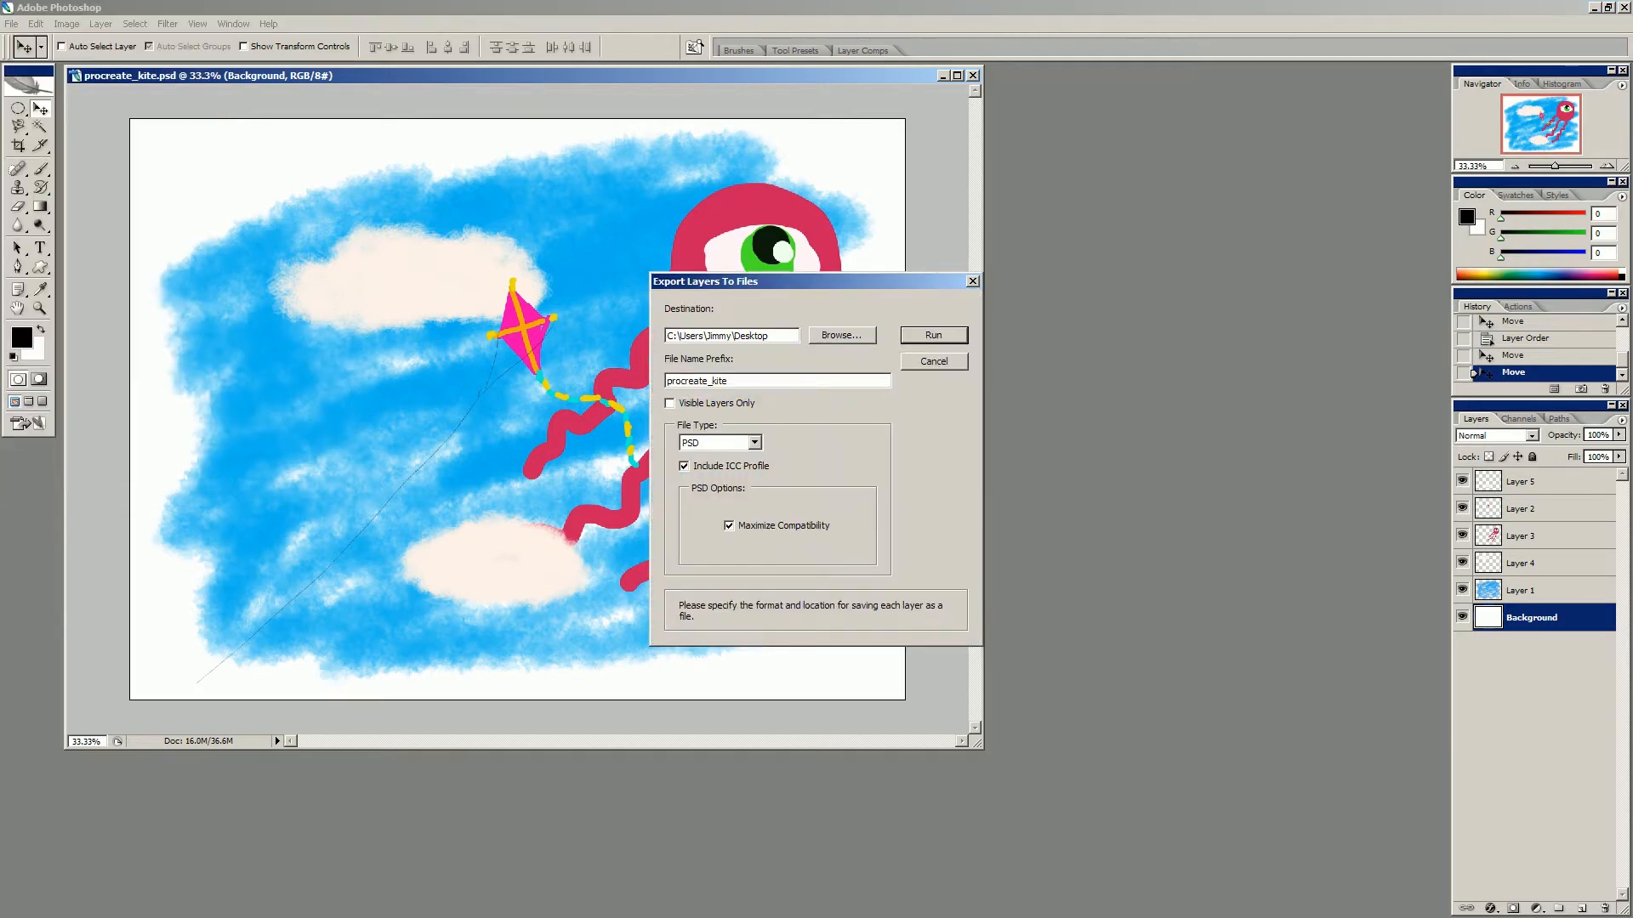
click(755, 443)
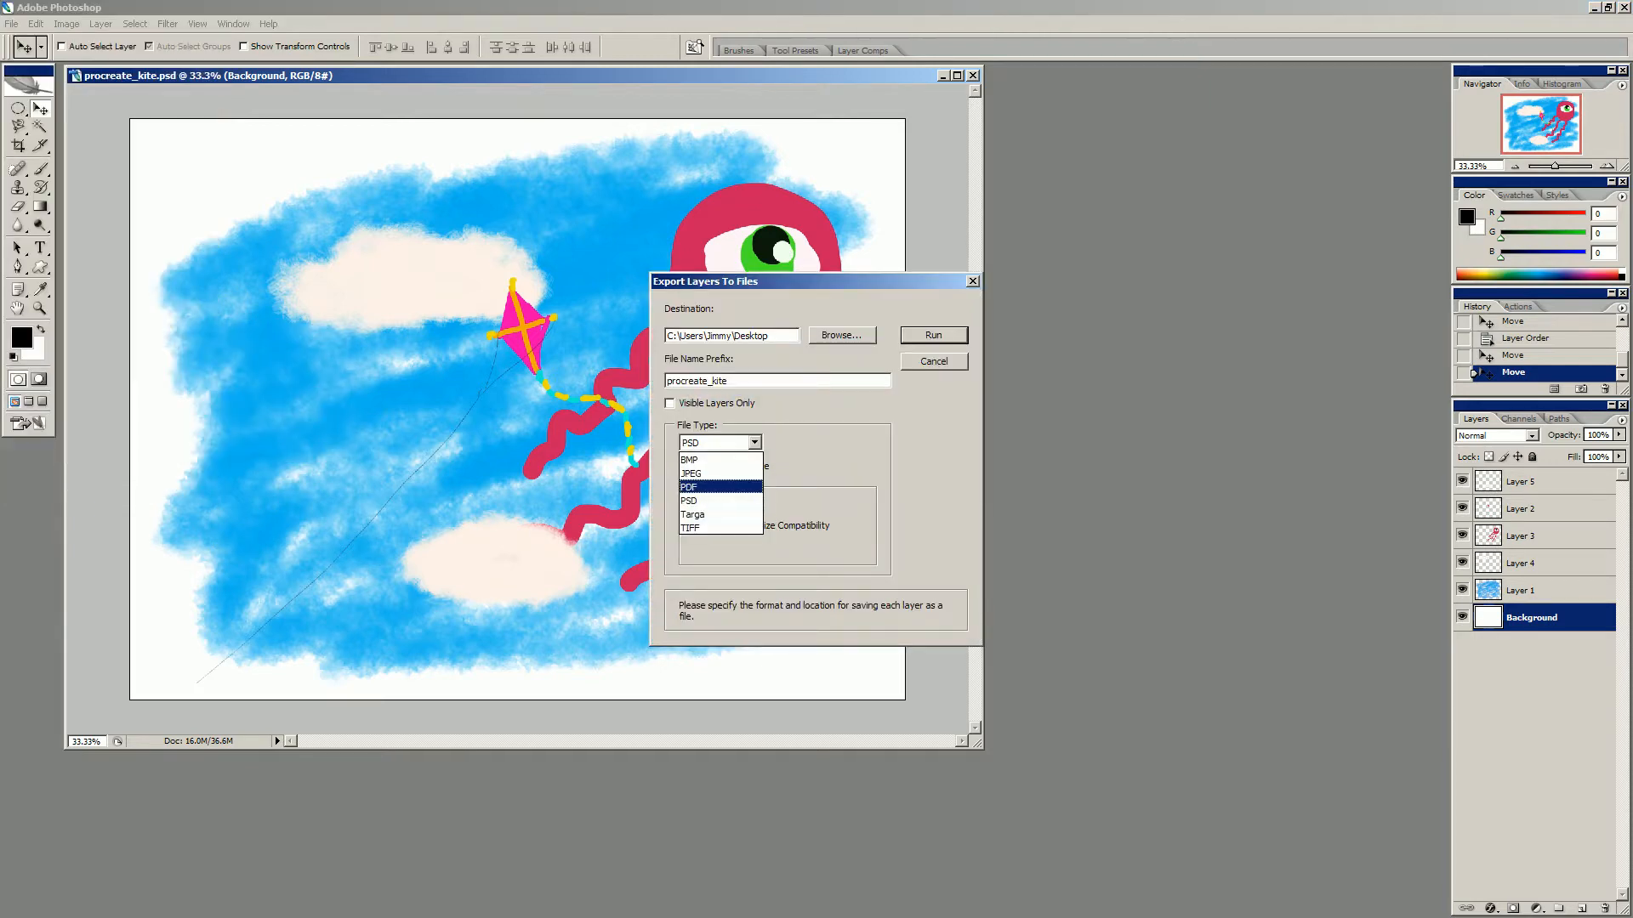
click(973, 281)
click(972, 282)
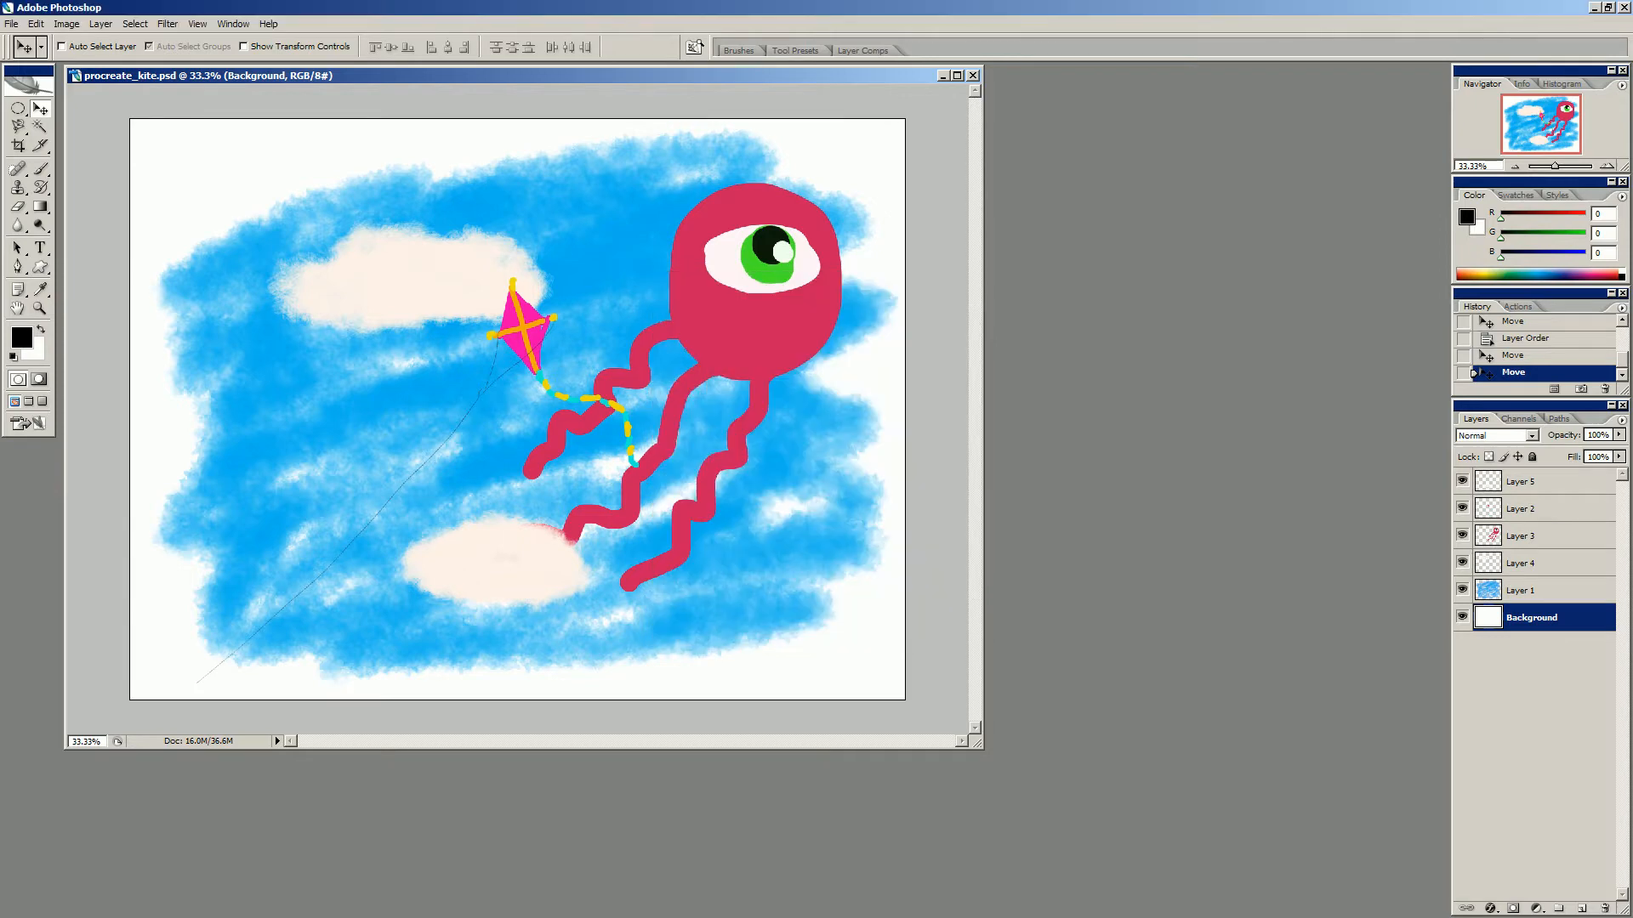
- Leave Photoshop and switch to Blender
click(268, 24)
click(357, 459)
click(1624, 7)
key(Return)
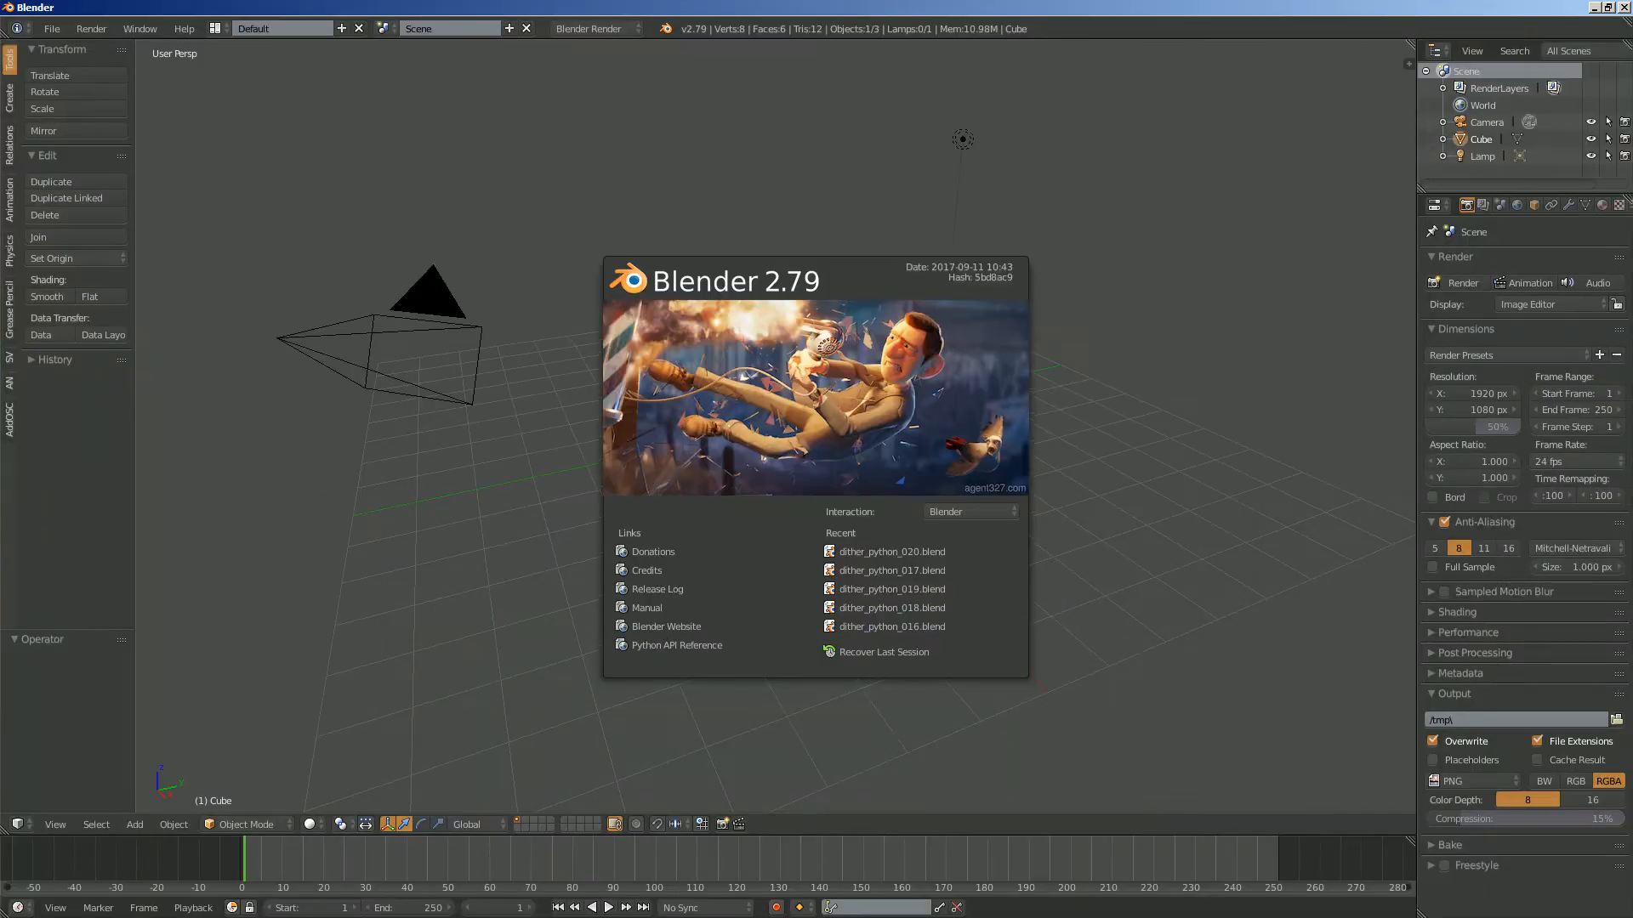
- Dismiss the splash screen and delete all default objects from the scene
key(Escape)
key(a)
key(a)
key(x)
key(Return)
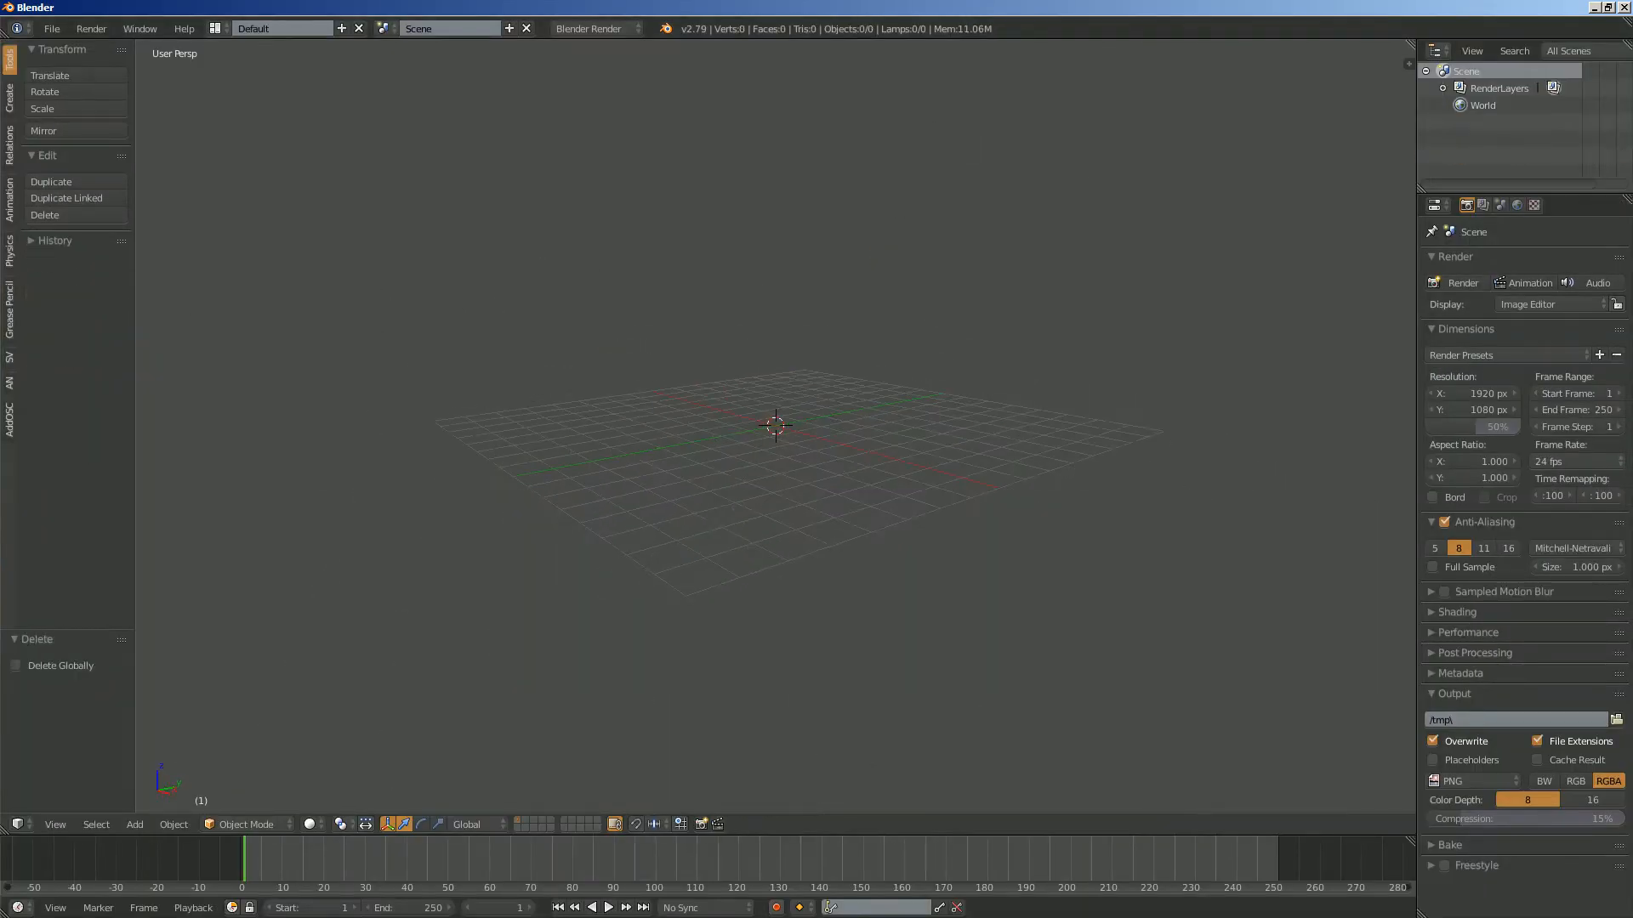
- Start an Images as Planes import and select all procreate_kite PSD files in the Desktop's kite_out folder
click(52, 28)
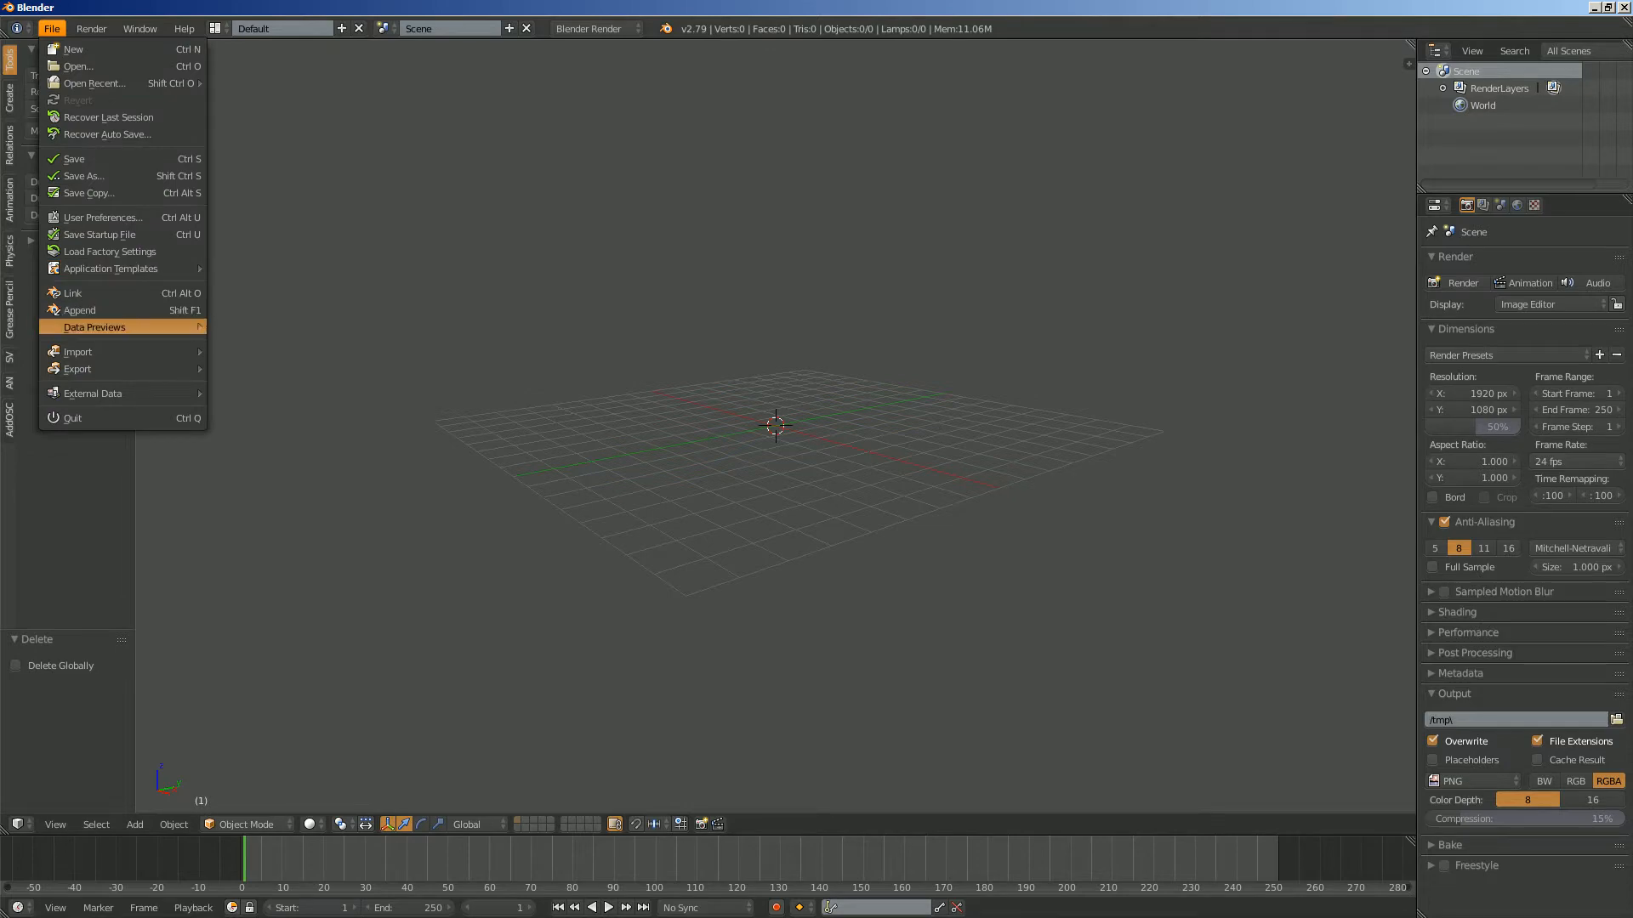
mouse_move(111, 351)
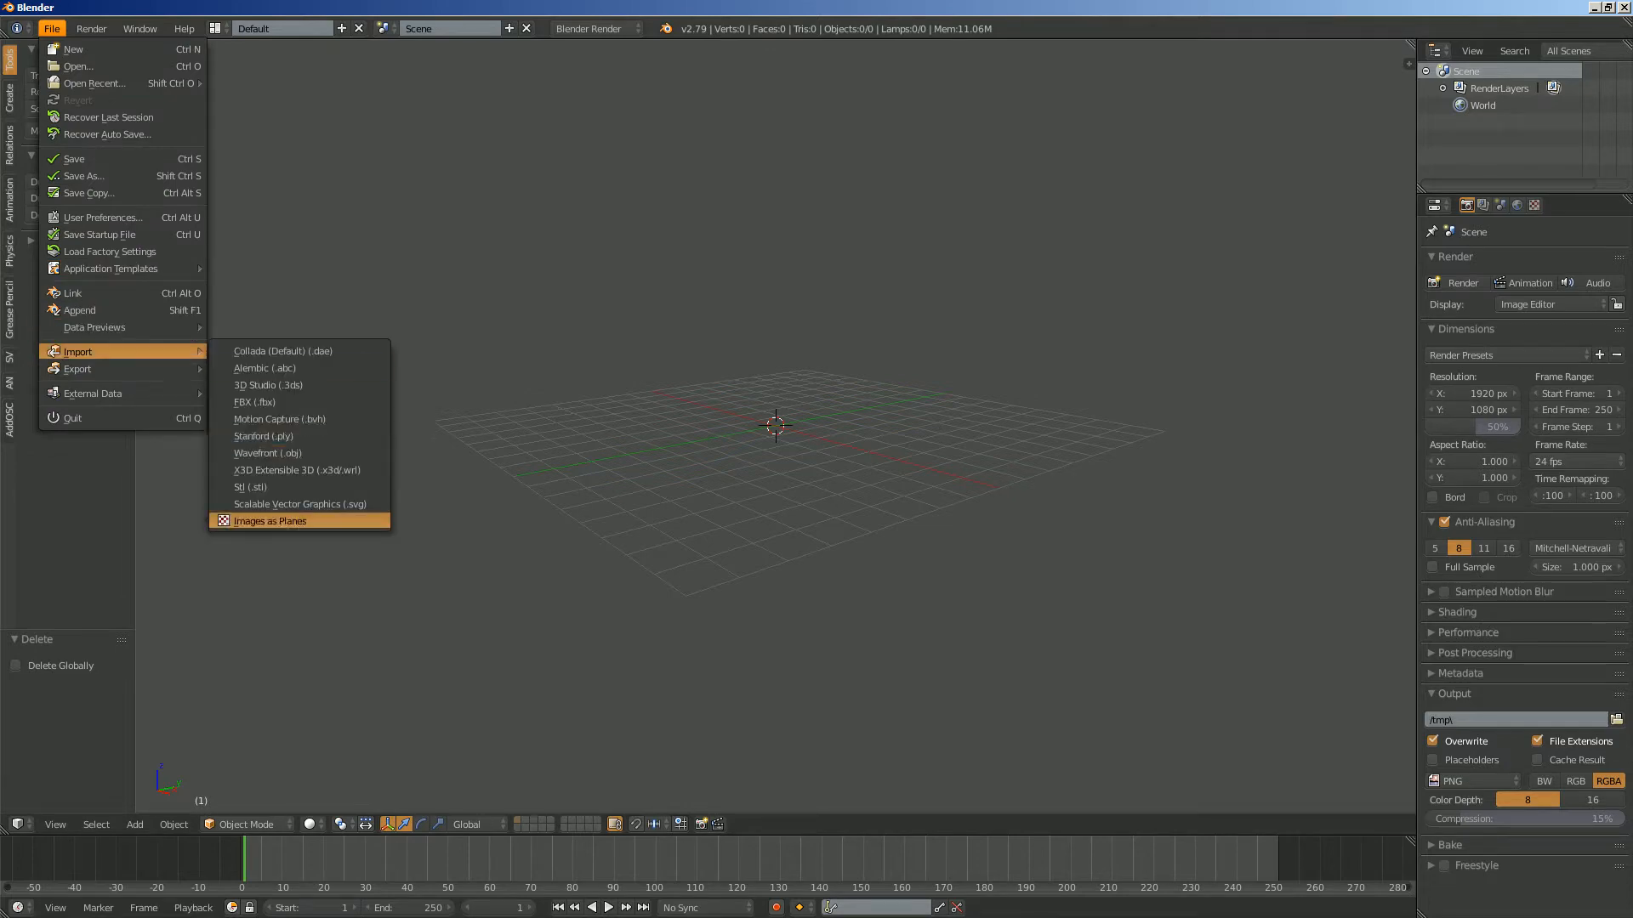
click(269, 520)
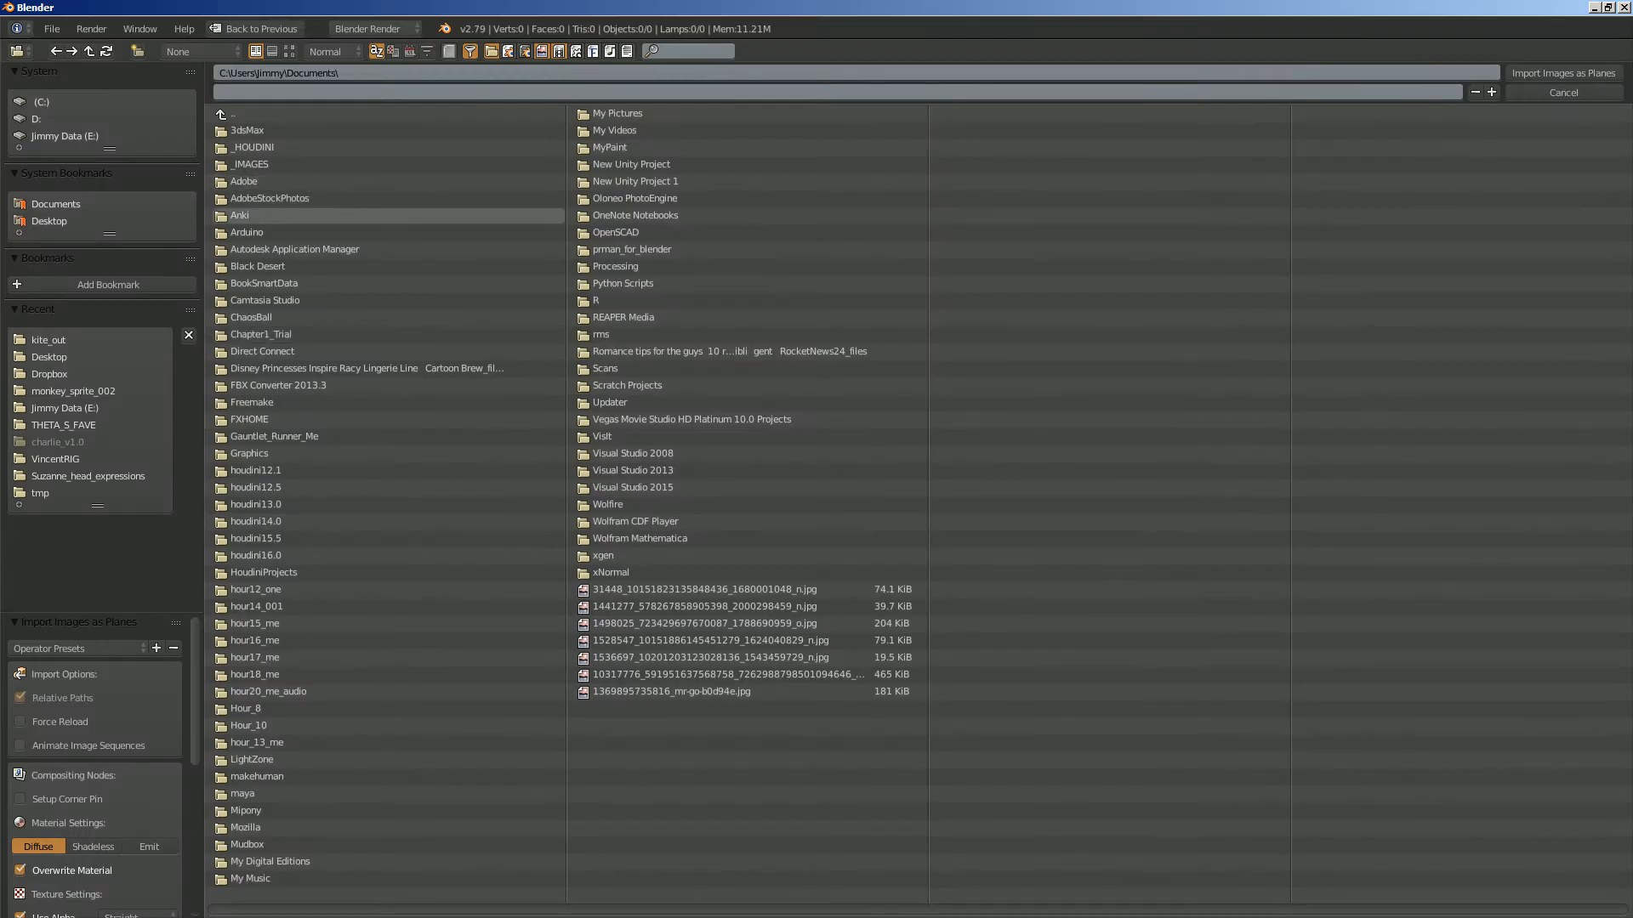
click(49, 357)
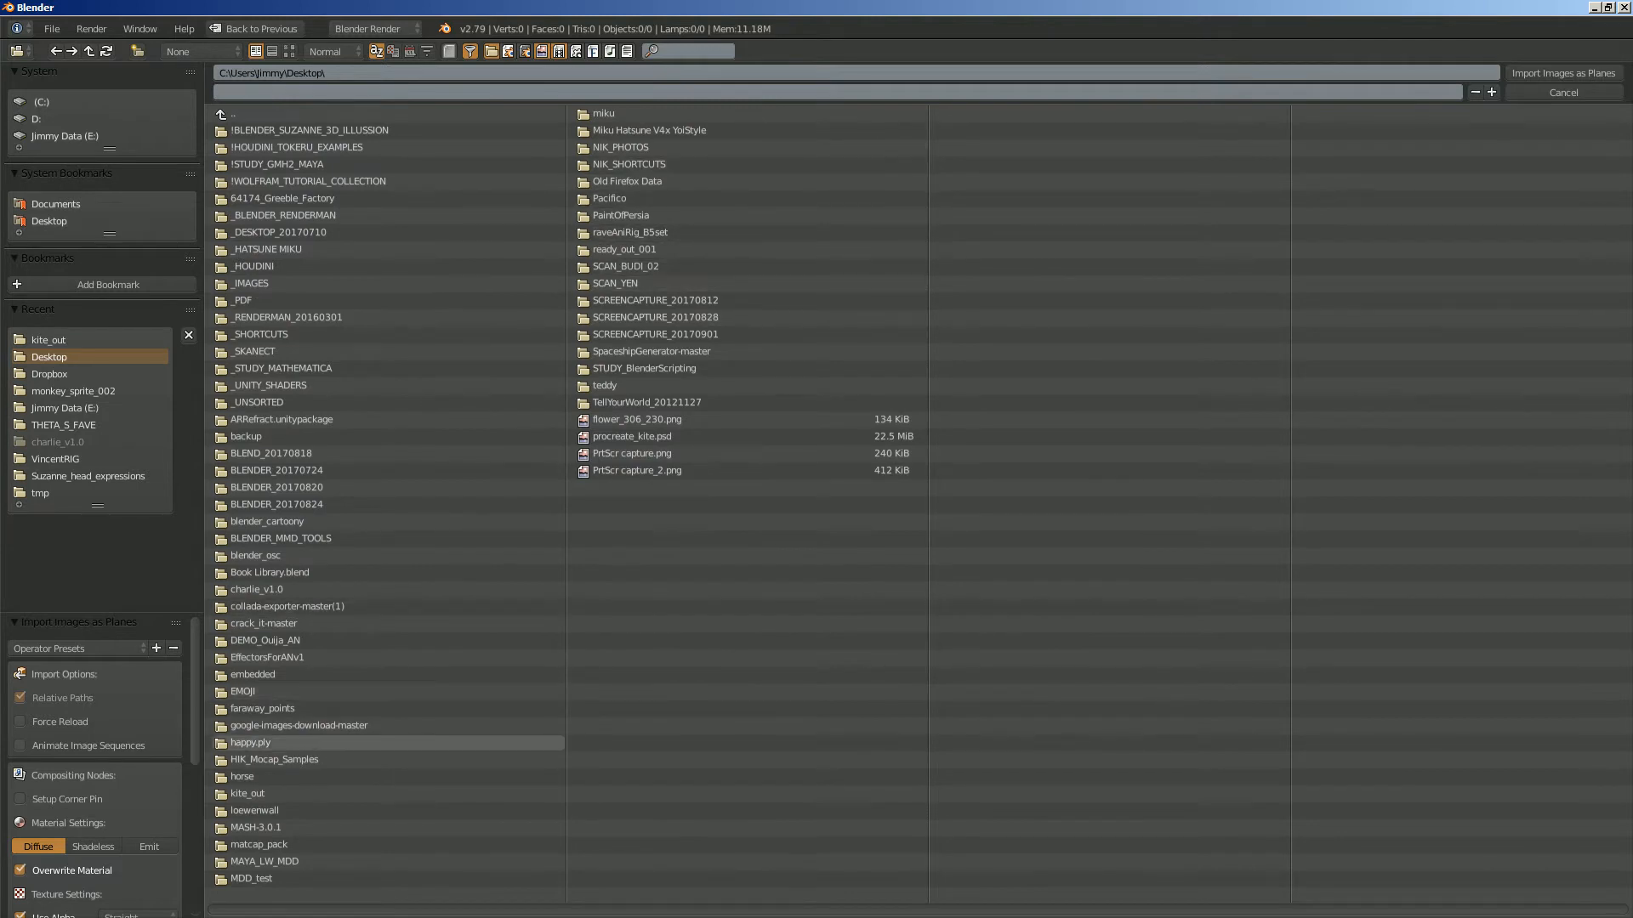
double_click(247, 793)
key(a)
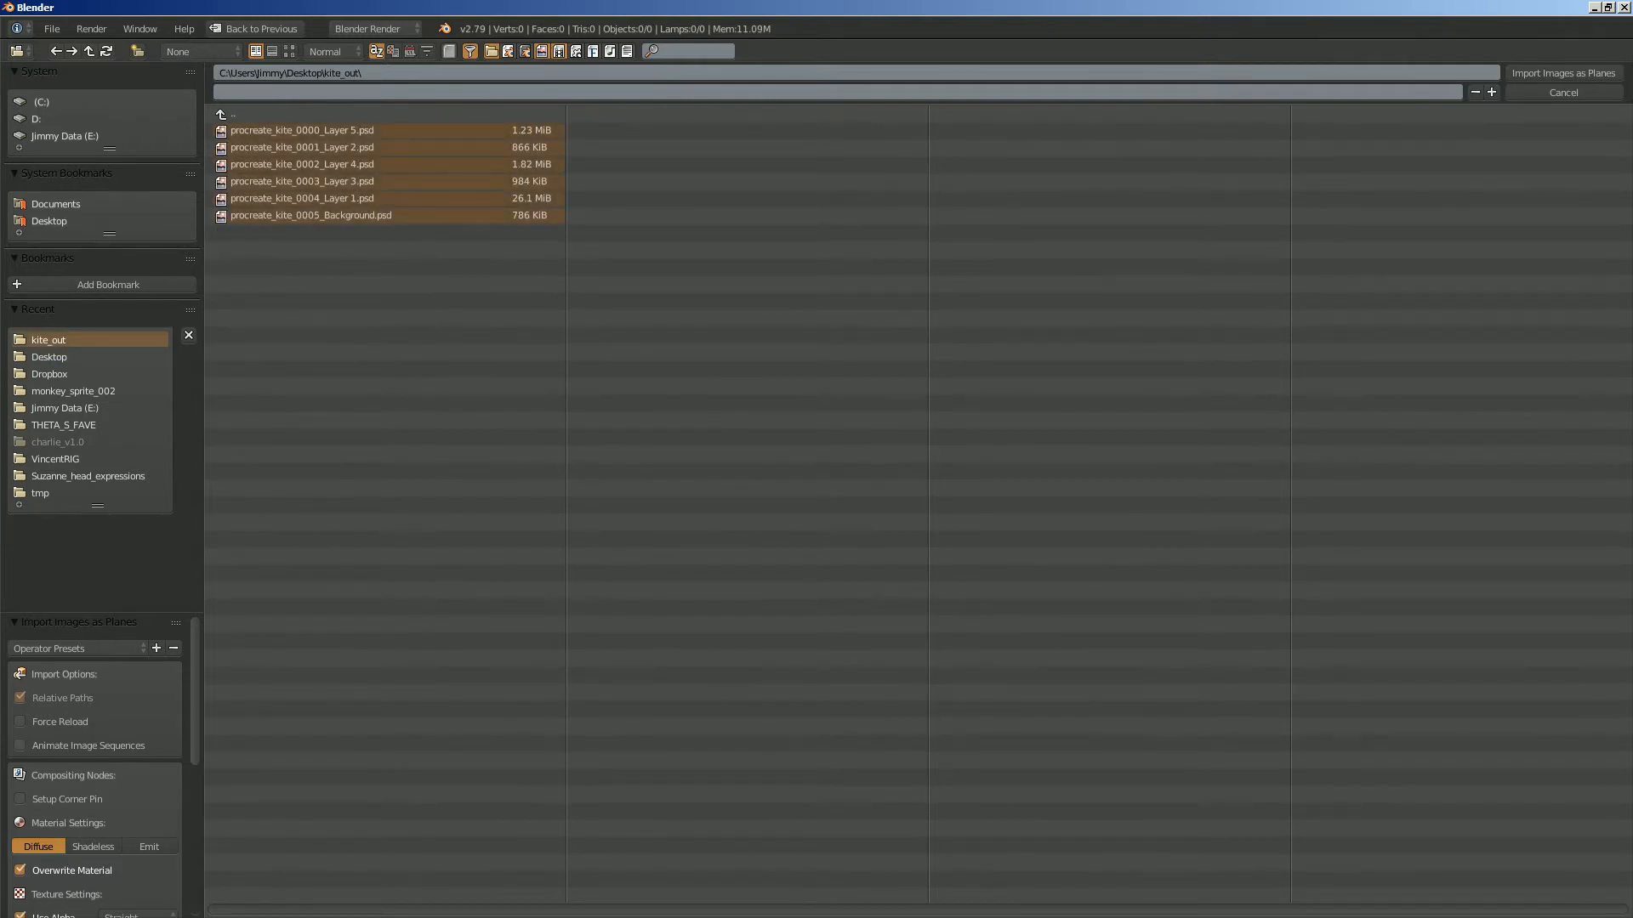
- Set the material to Shadeless, choose the alpha mode and import the selected images as planes
scroll(94, 766, down, 4)
click(93, 710)
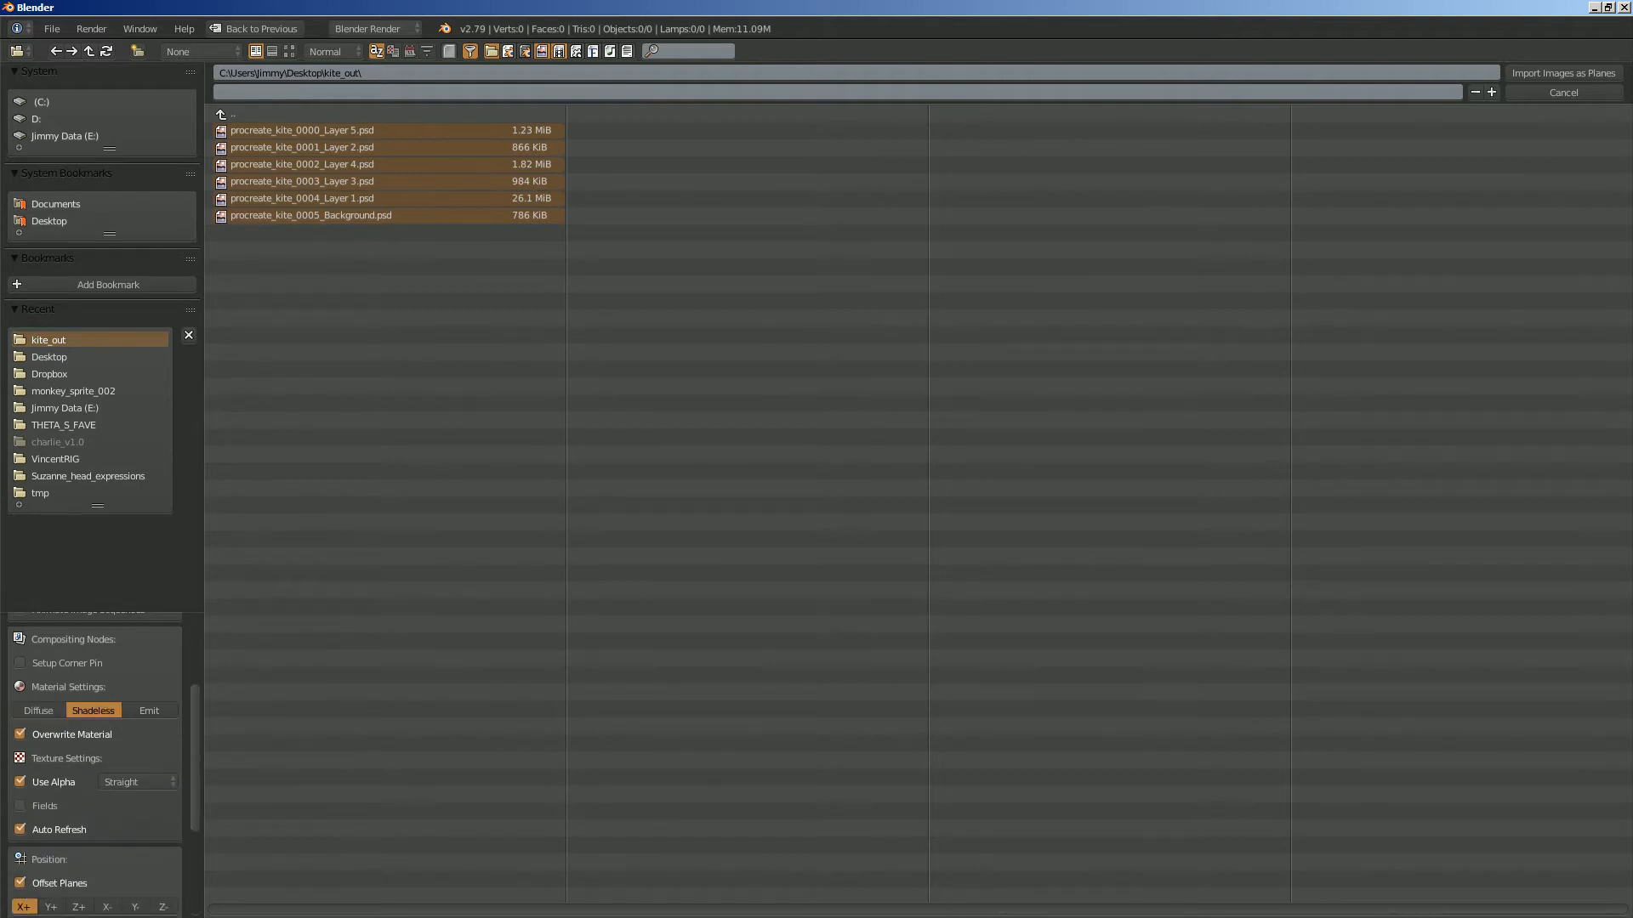
click(138, 782)
click(136, 762)
click(1563, 73)
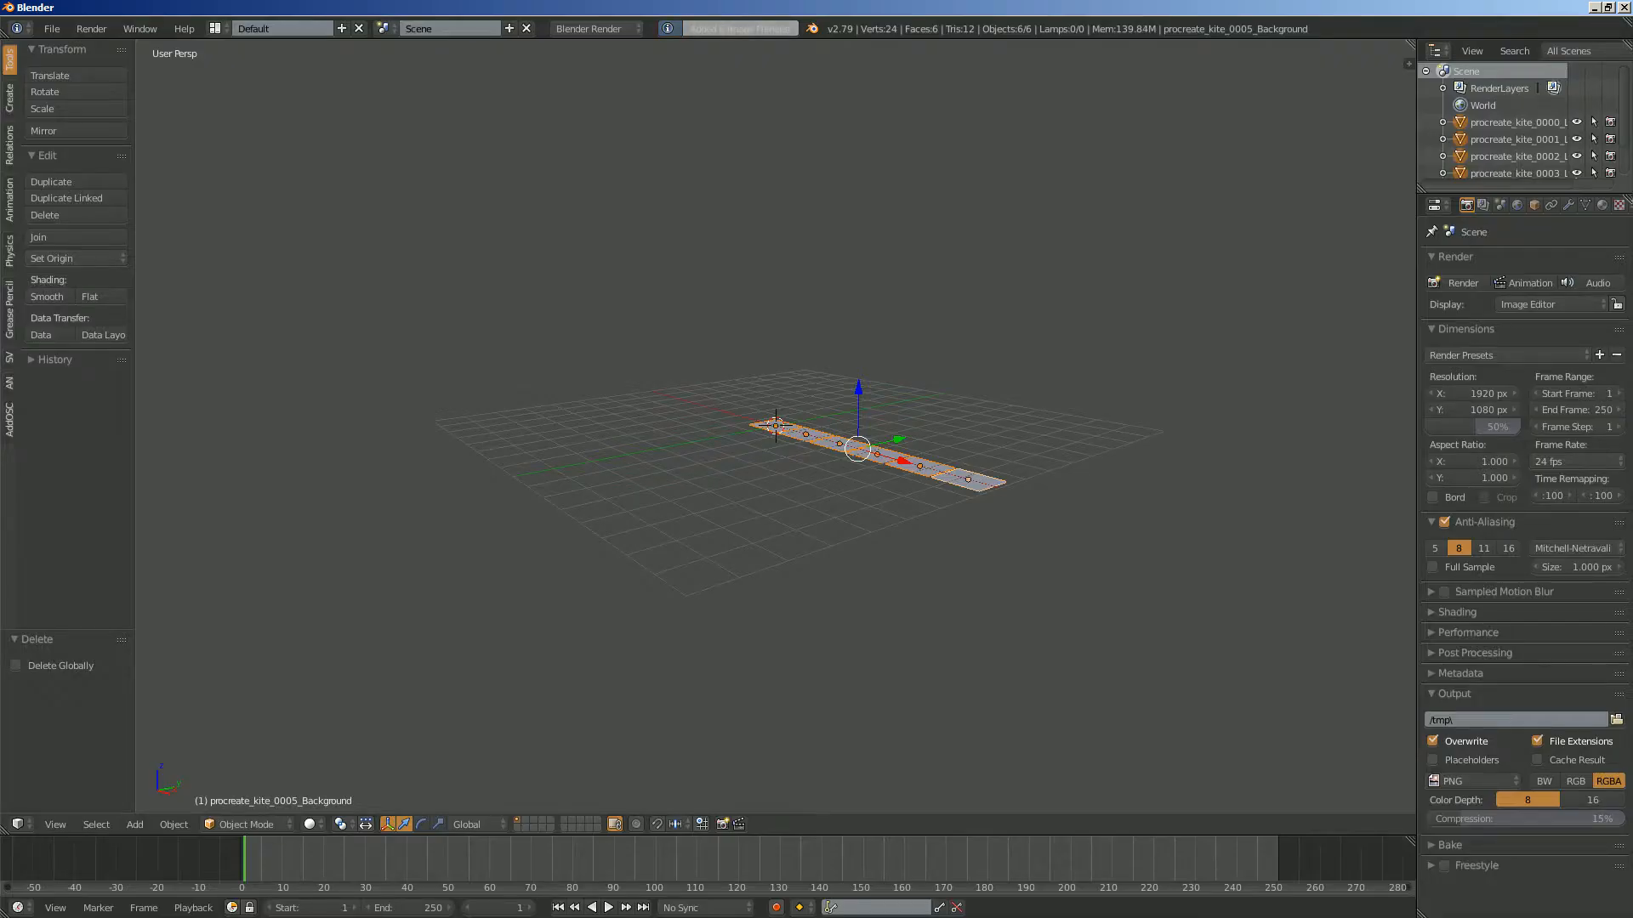
- Change the 3D viewport shading to display the images with transparency on the planes, and deselect all planes
mouse_move(790, 357)
middle_down()
mouse_move(926, 502)
mouse_move(801, 544)
mouse_move(819, 521)
middle_up()
scroll(800, 544, up, 3)
scroll(819, 520, down, 2)
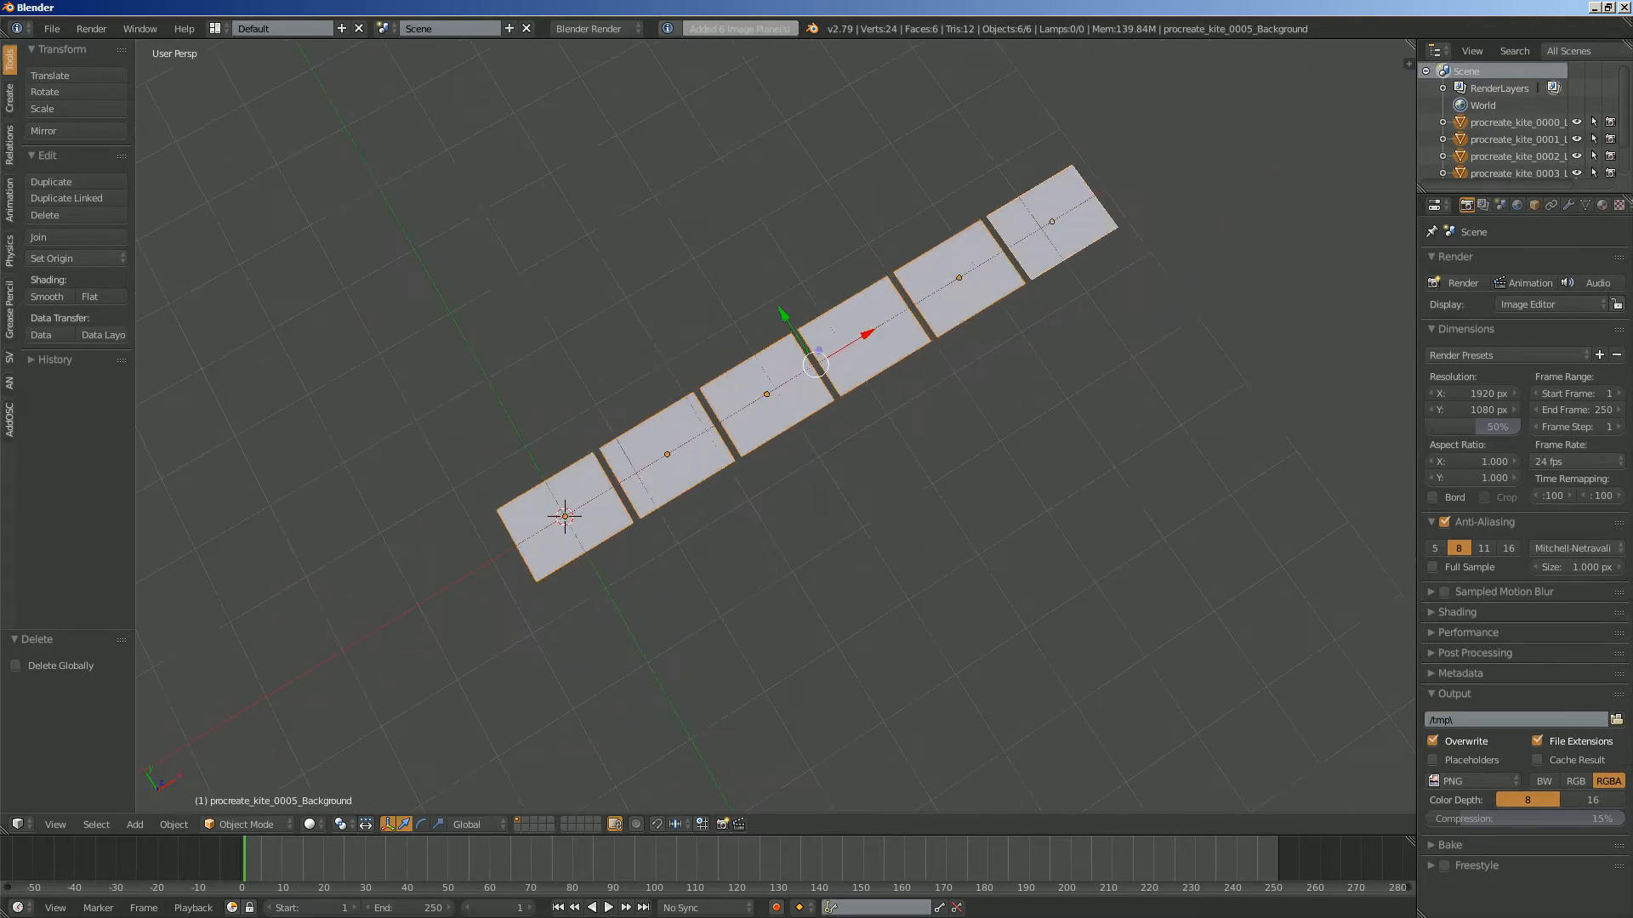
click(312, 824)
click(342, 748)
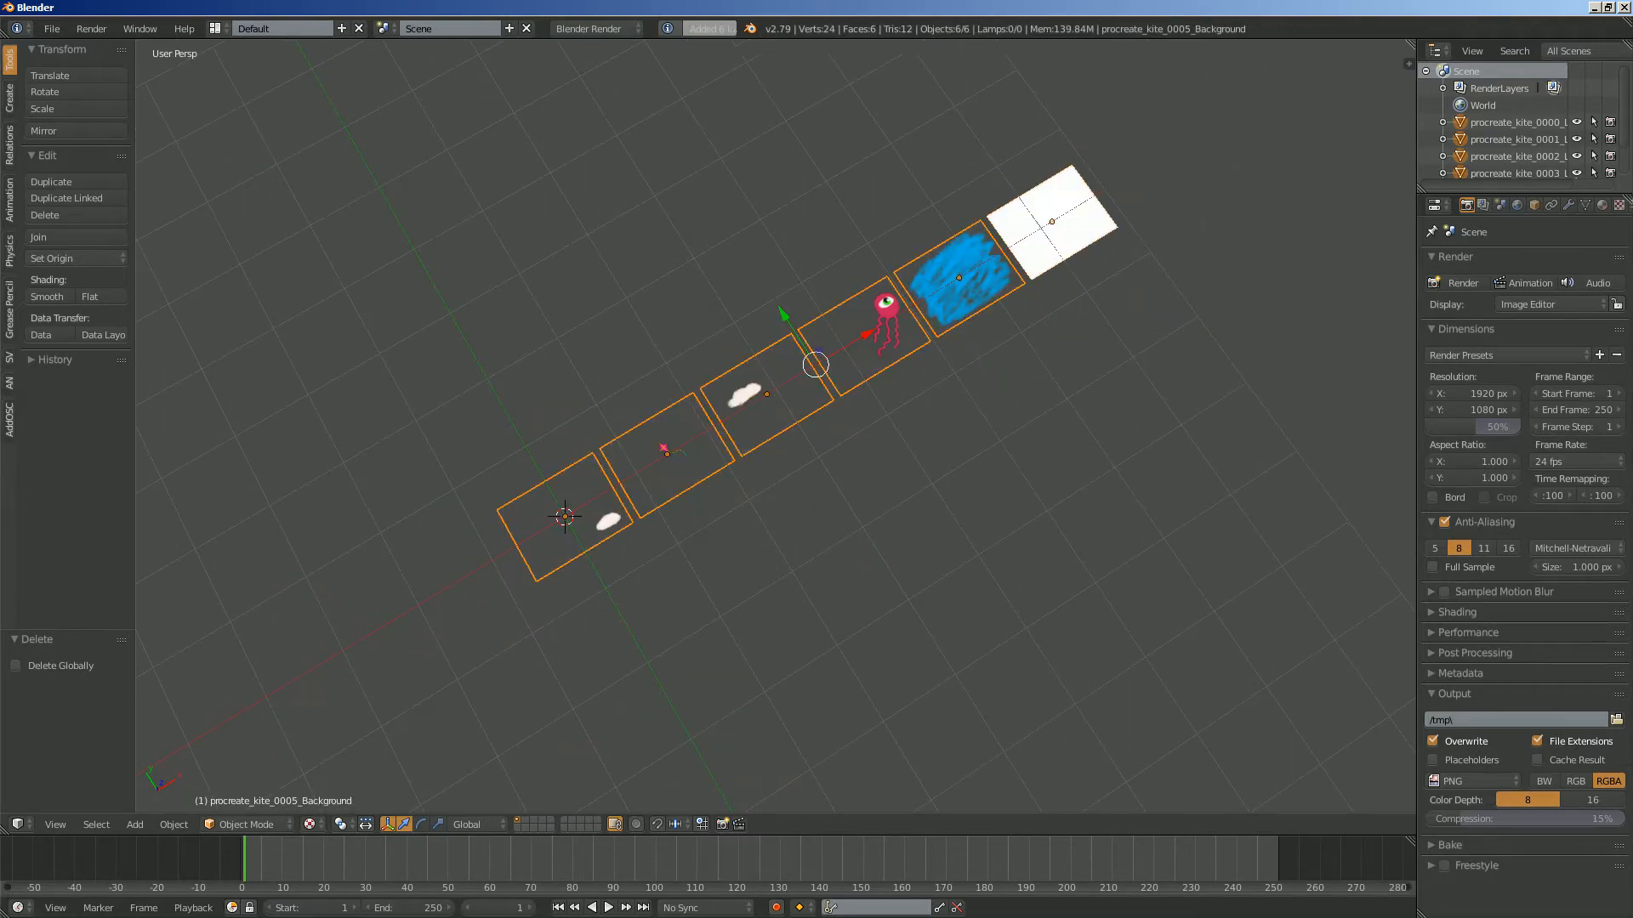
mouse_move(698, 544)
middle_down()
mouse_move(591, 481)
mouse_move(536, 497)
middle_up()
scroll(536, 498, up, 2)
middle_drag(680, 510, 485, 488)
scroll(551, 432, down, 1)
key(a)
middle_drag(723, 451, 734, 455)
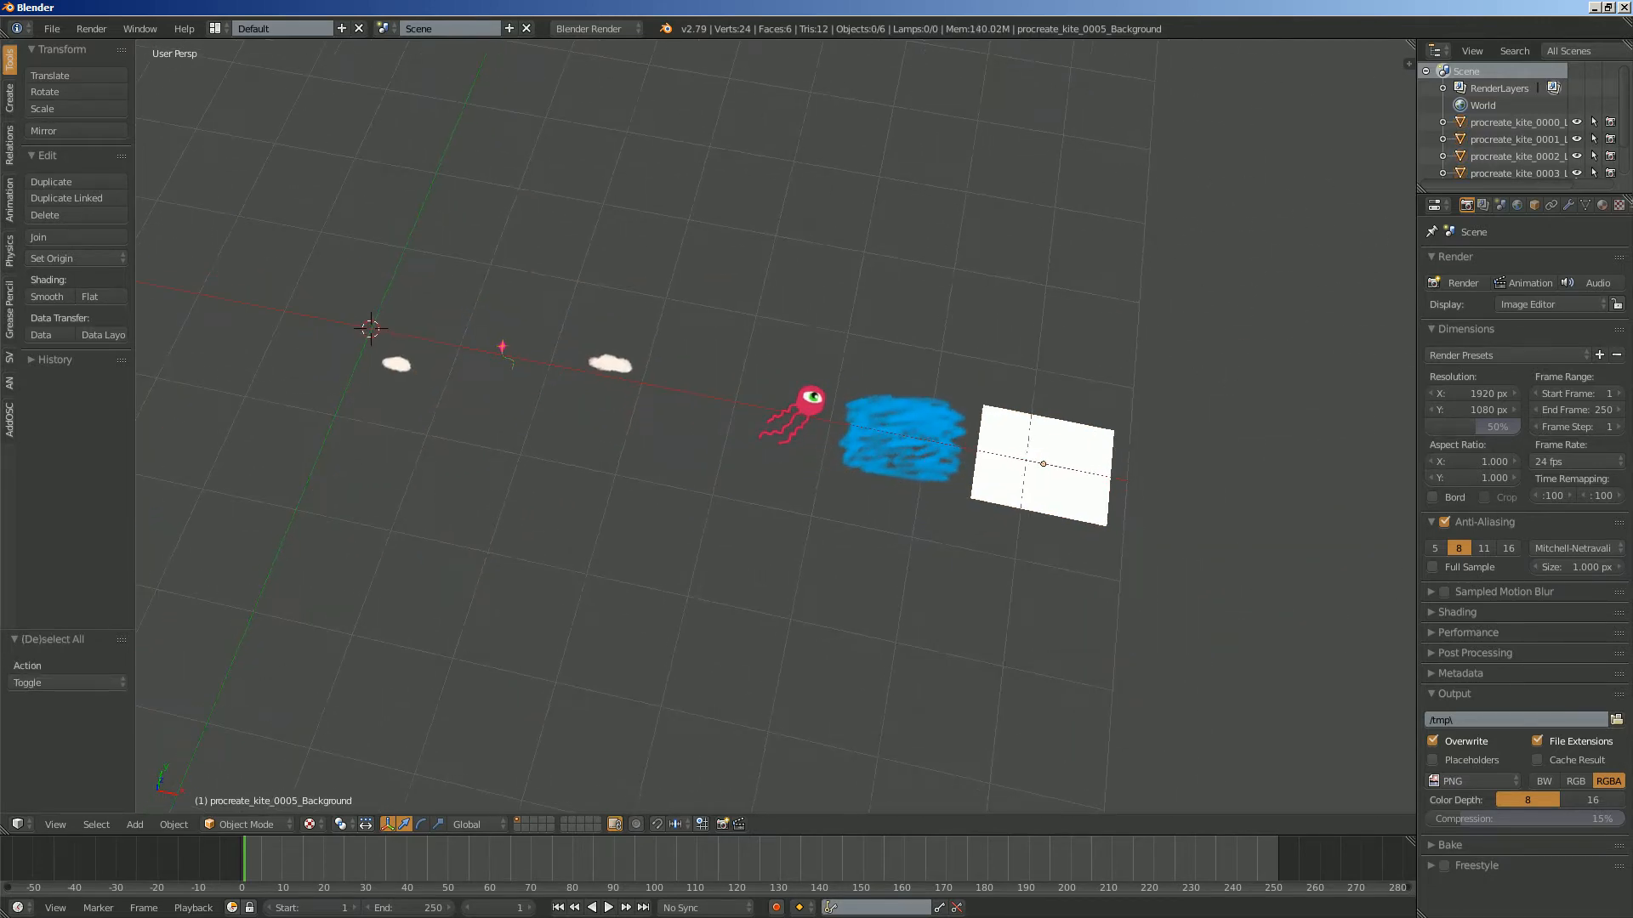
right_click(787, 421)
key(g)
key(Escape)
scroll(787, 421, up, 2)
key(g)
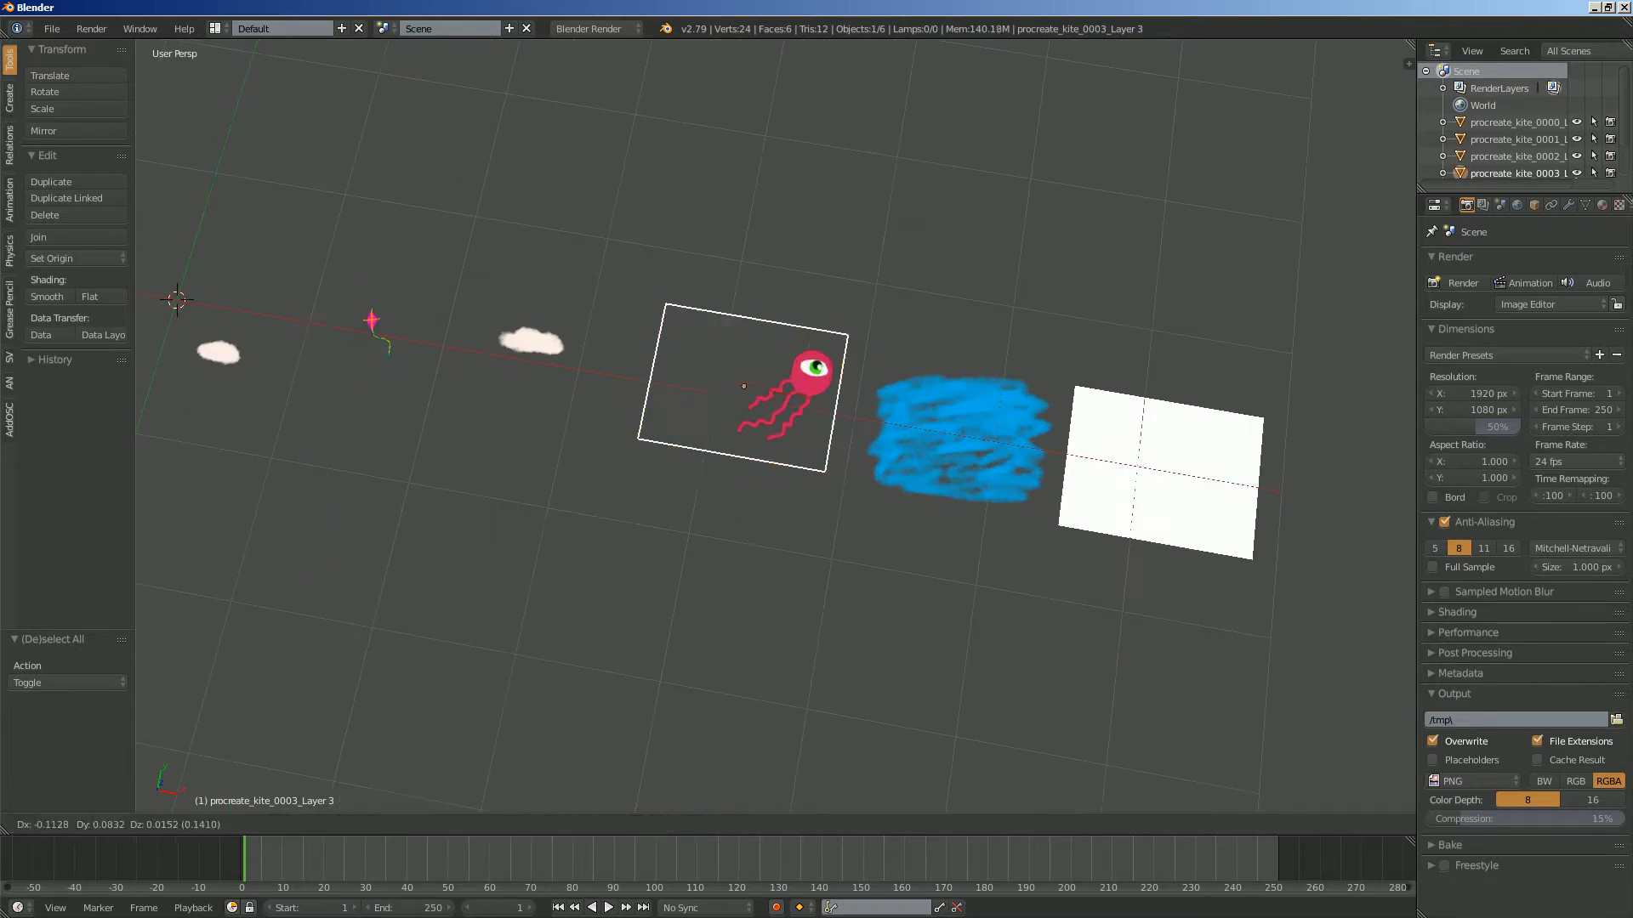
key(Escape)
scroll(663, 404, down, 3)
middle_drag(663, 404, 665, 376)
key(a)
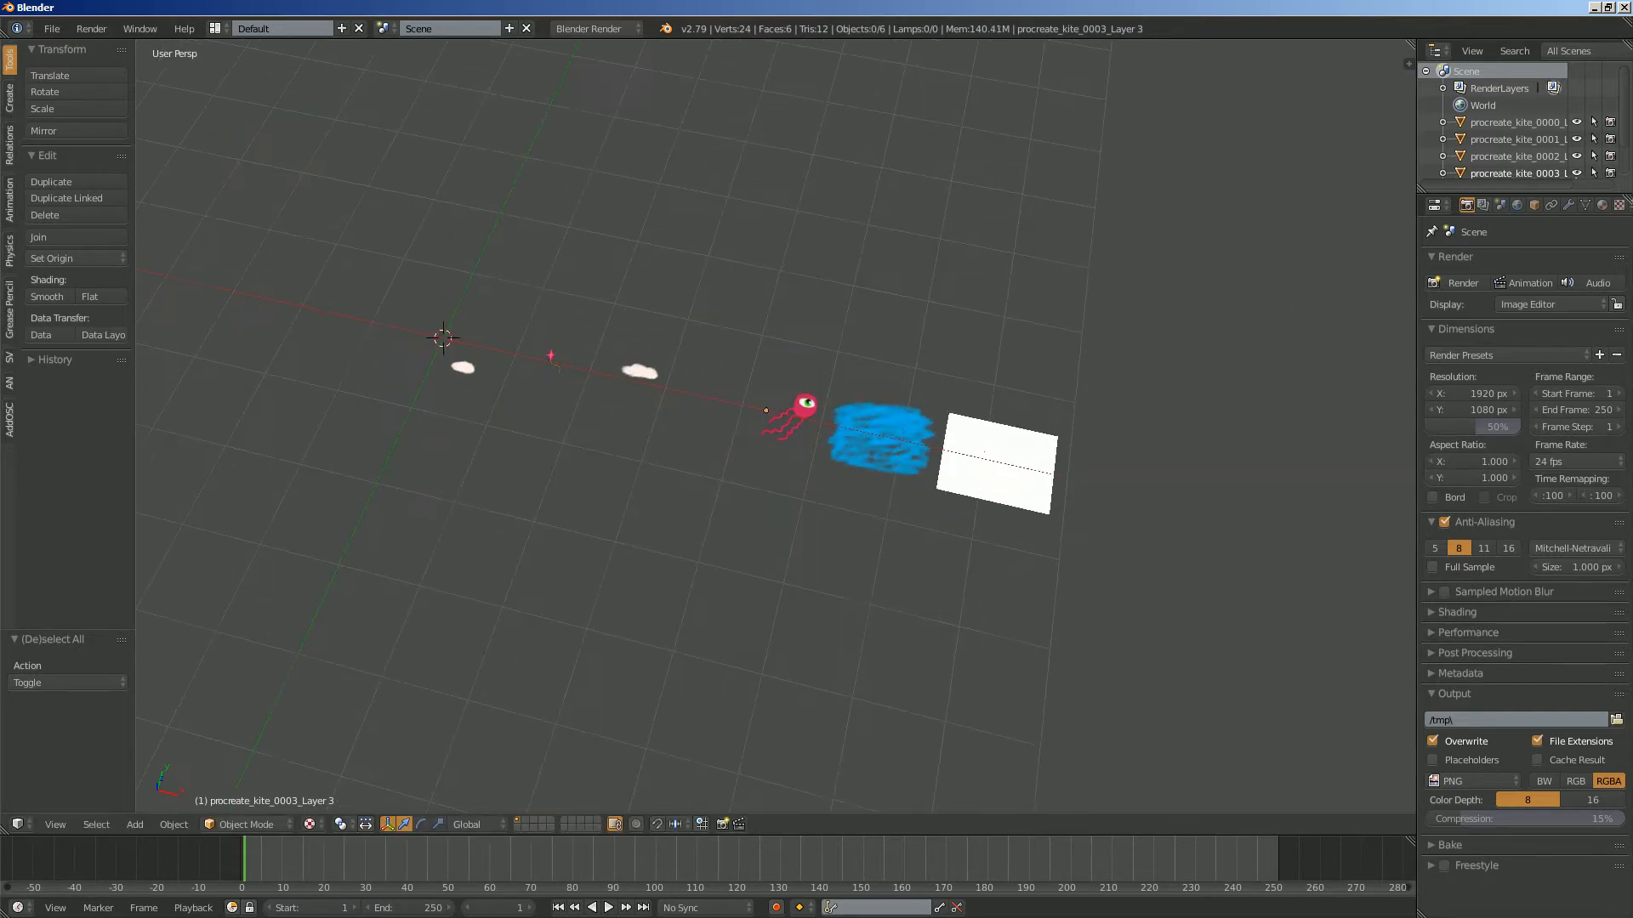
- Save the scene as AN_proc_anim_001 in the Dropbox folder
click(52, 28)
click(85, 174)
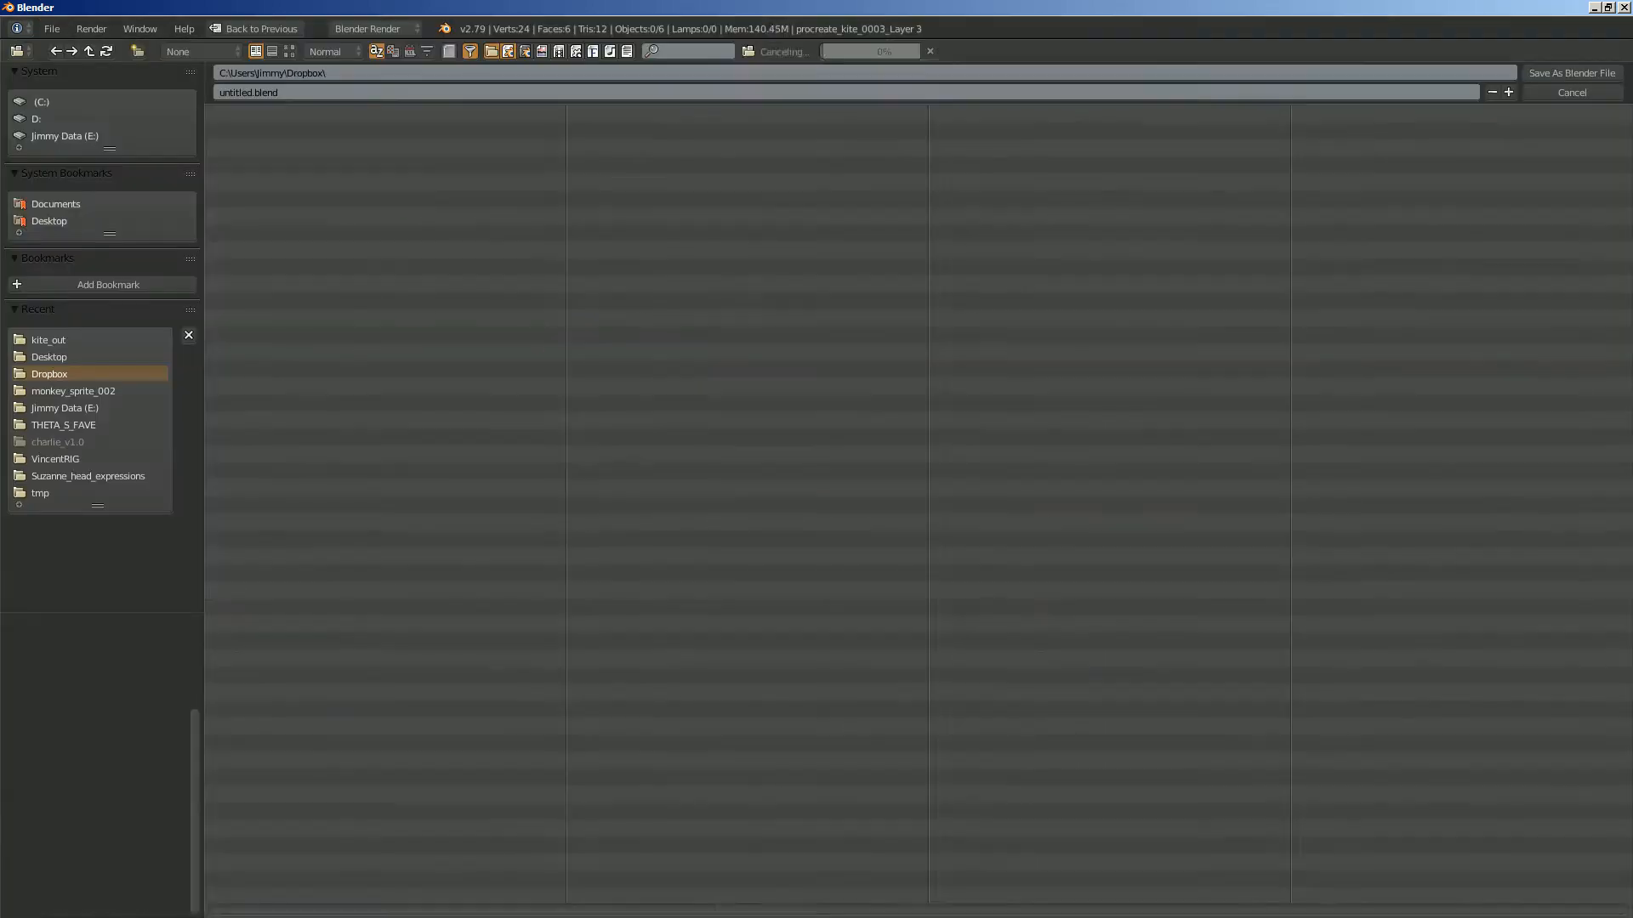
text(AN_proc)
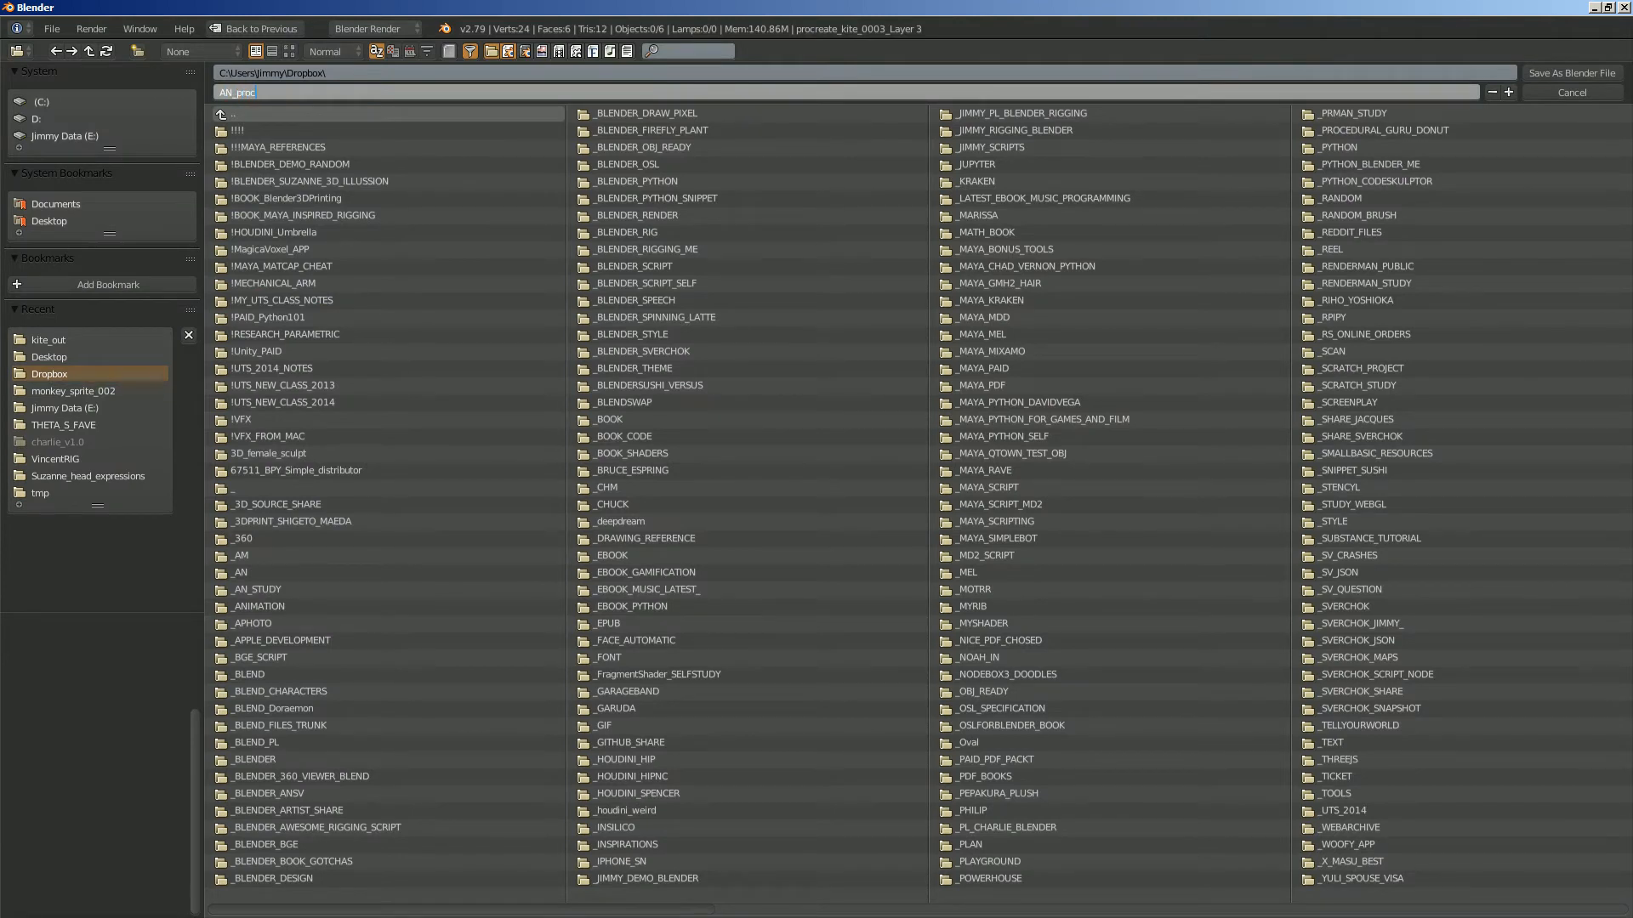
text(_anim_001)
key(Return)
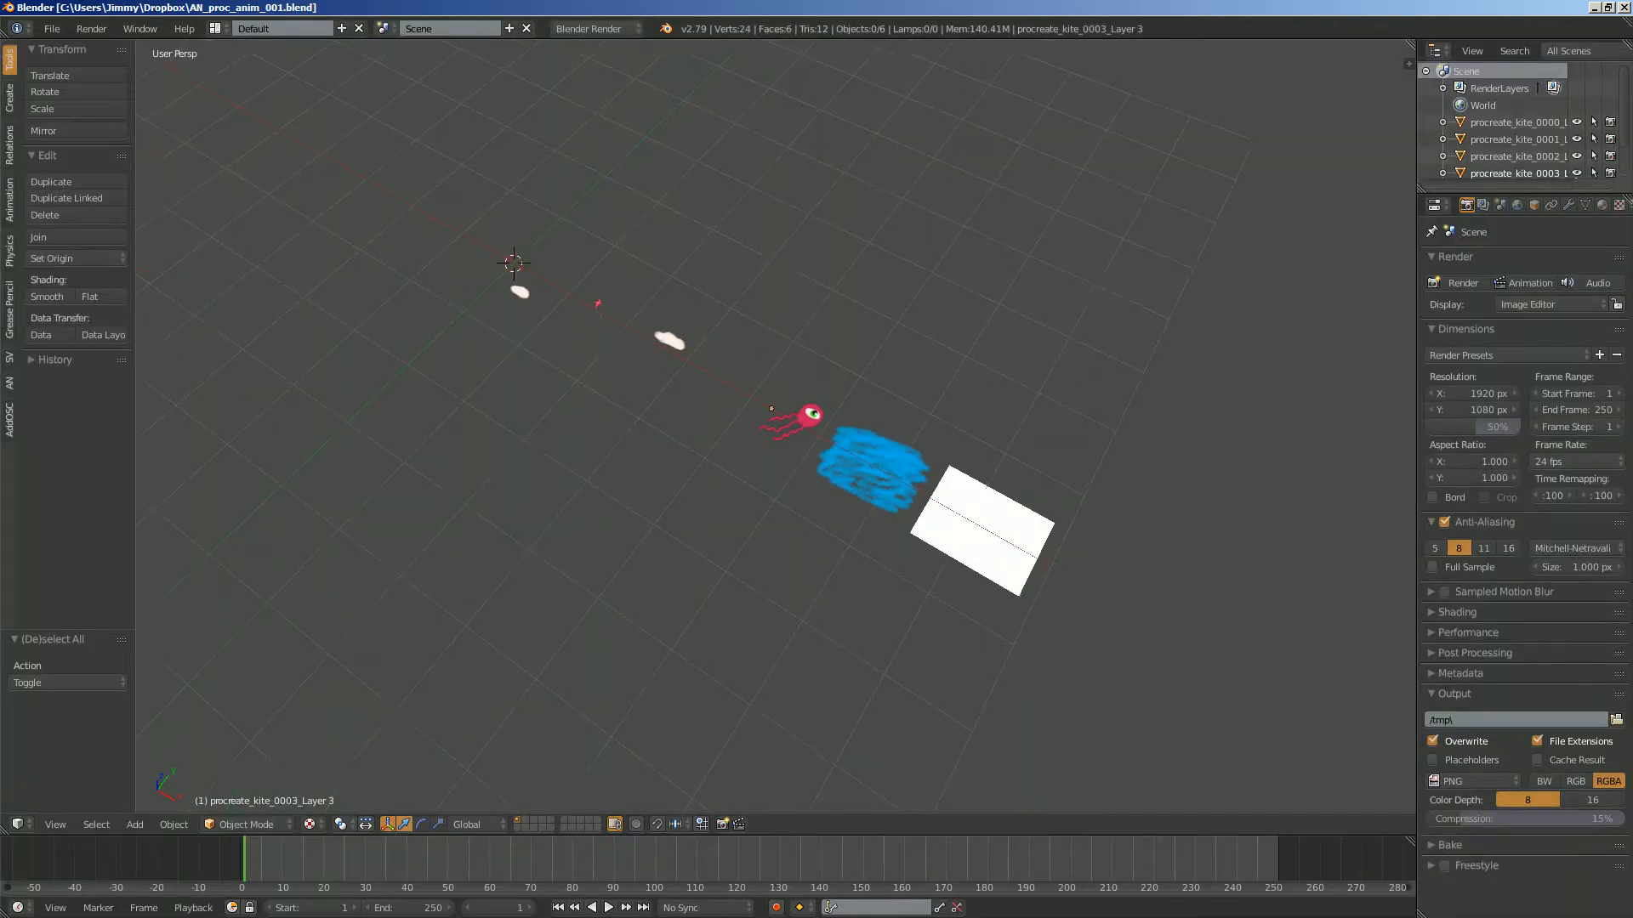
- Select all six image planes and put them in a new group
key(a)
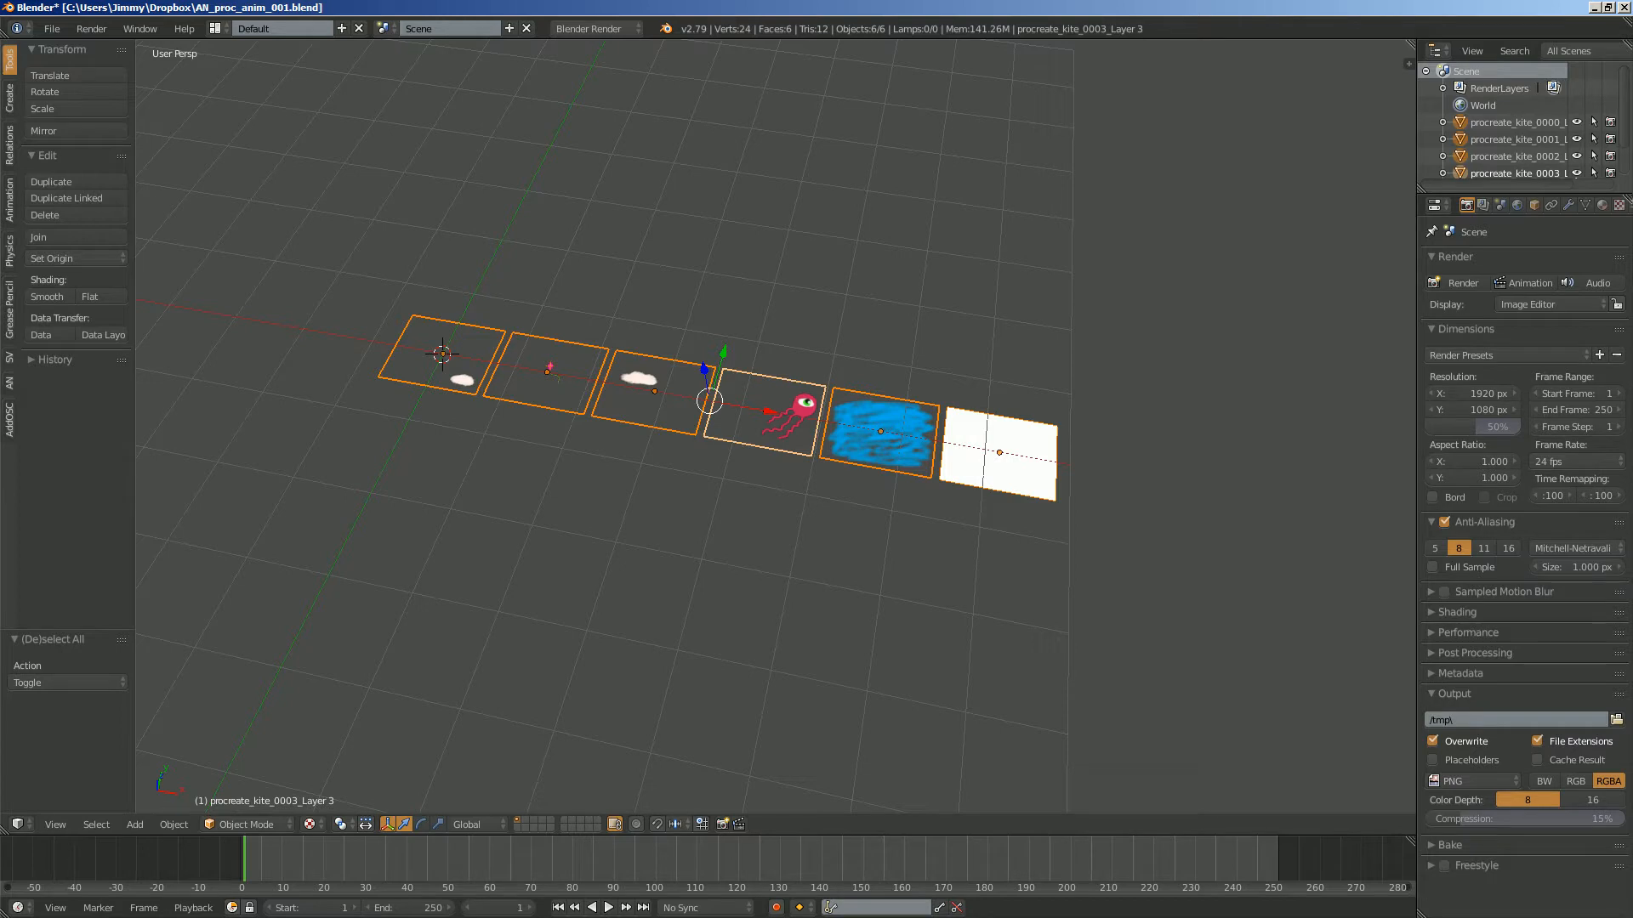
key(ctrl+g)
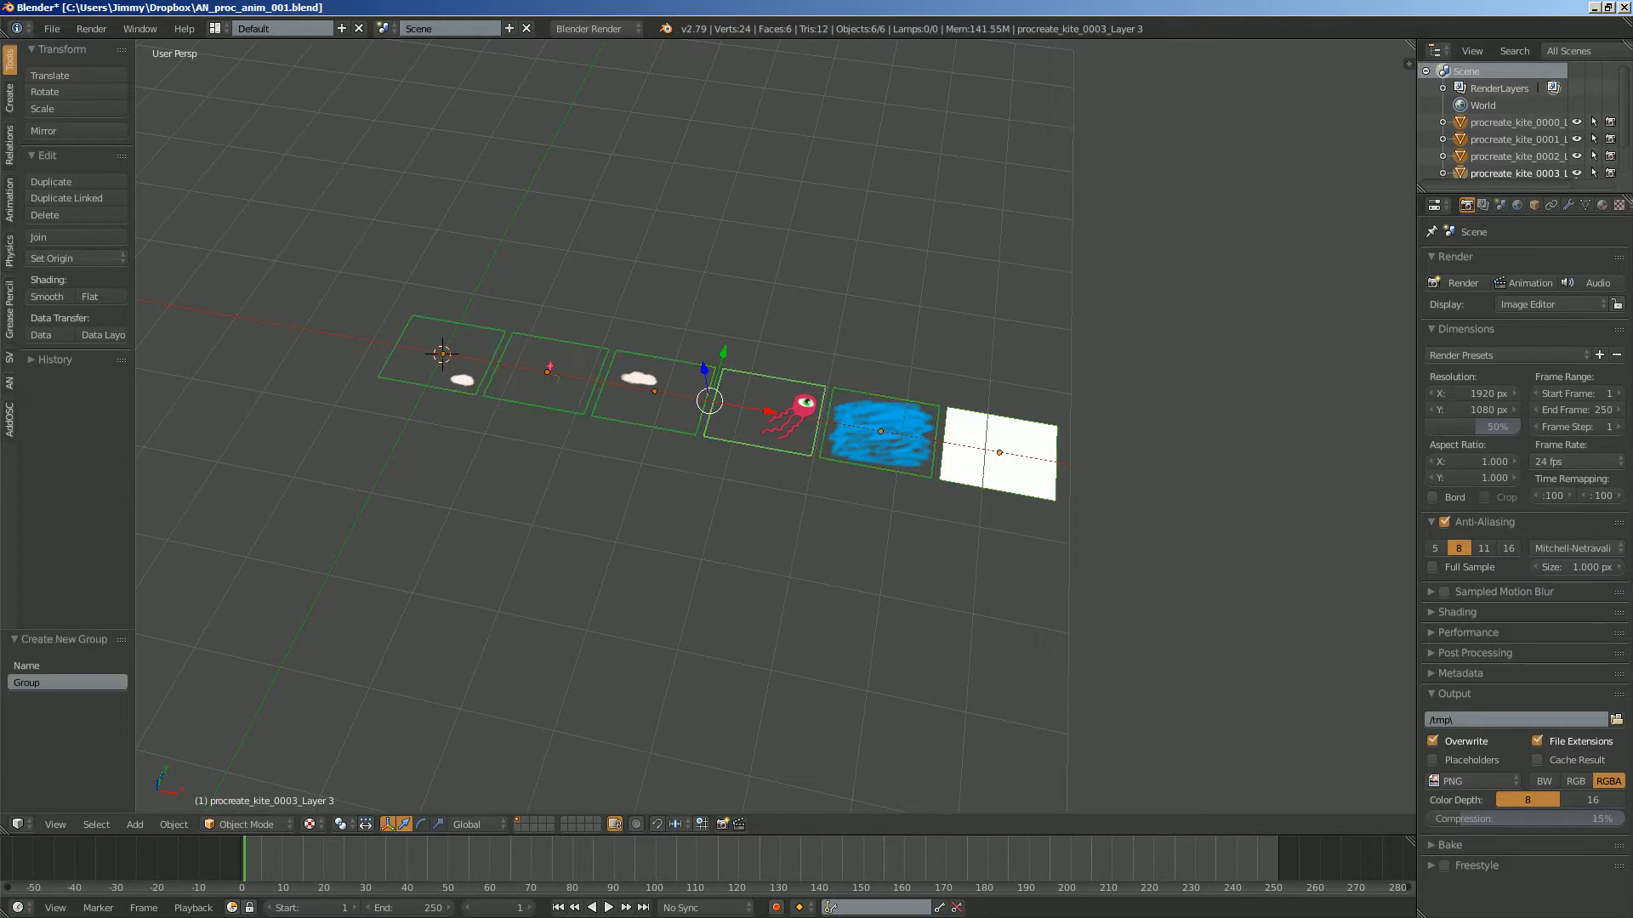
middle_drag(765, 477, 738, 468)
- Switch to the Compositing screen layout and create a new Animation Nodes tree in the node editor
click(218, 29)
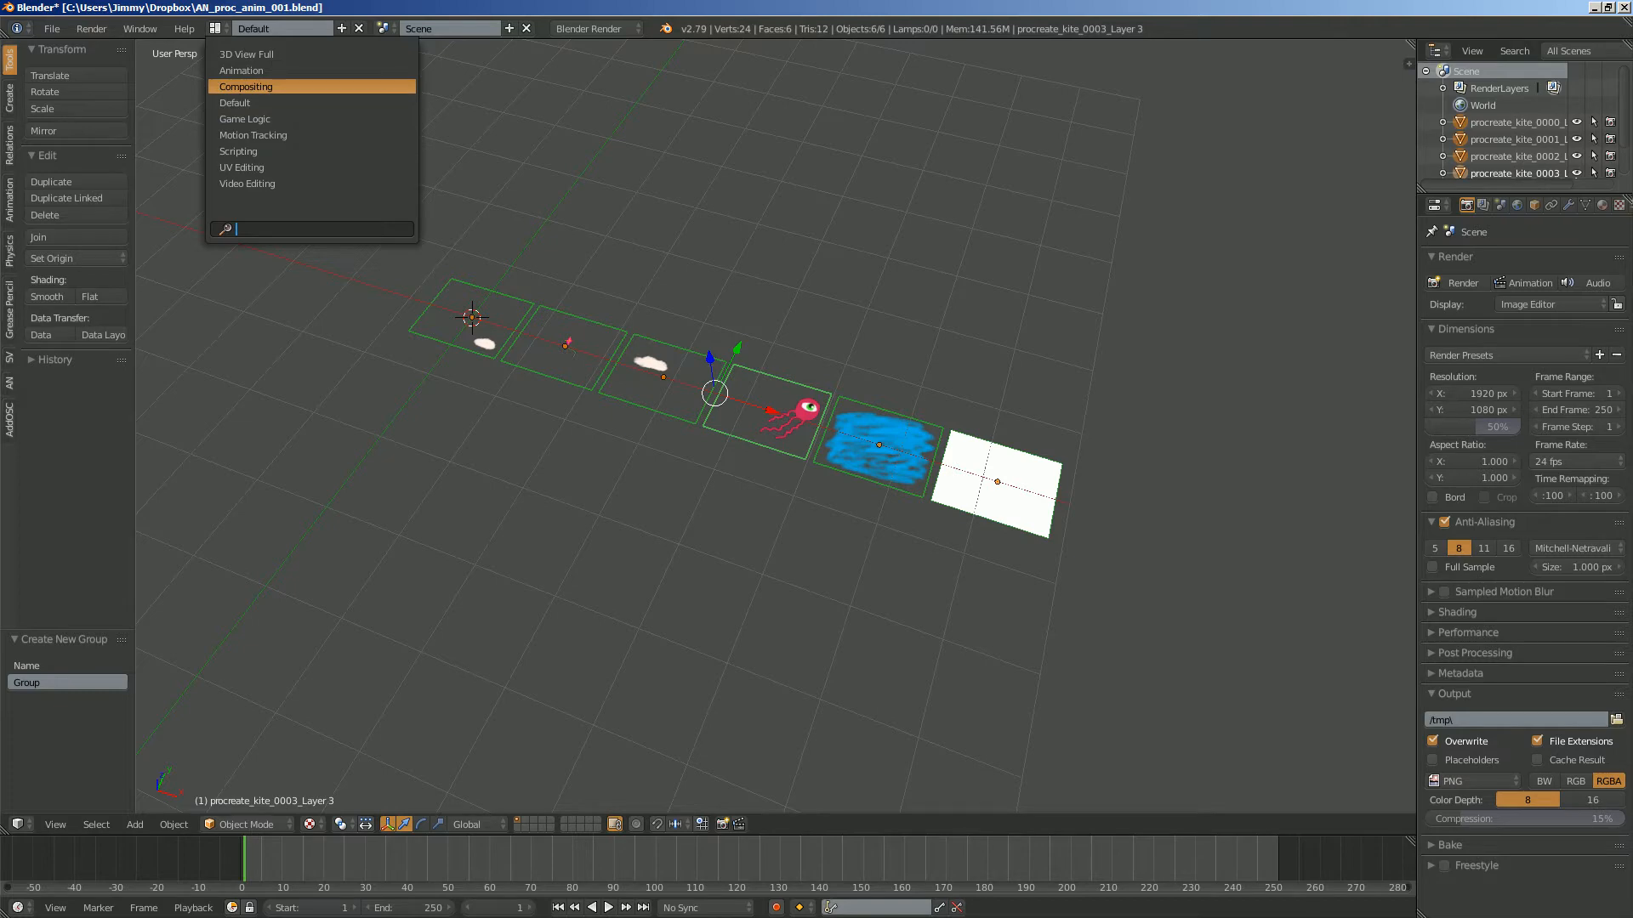
click(246, 87)
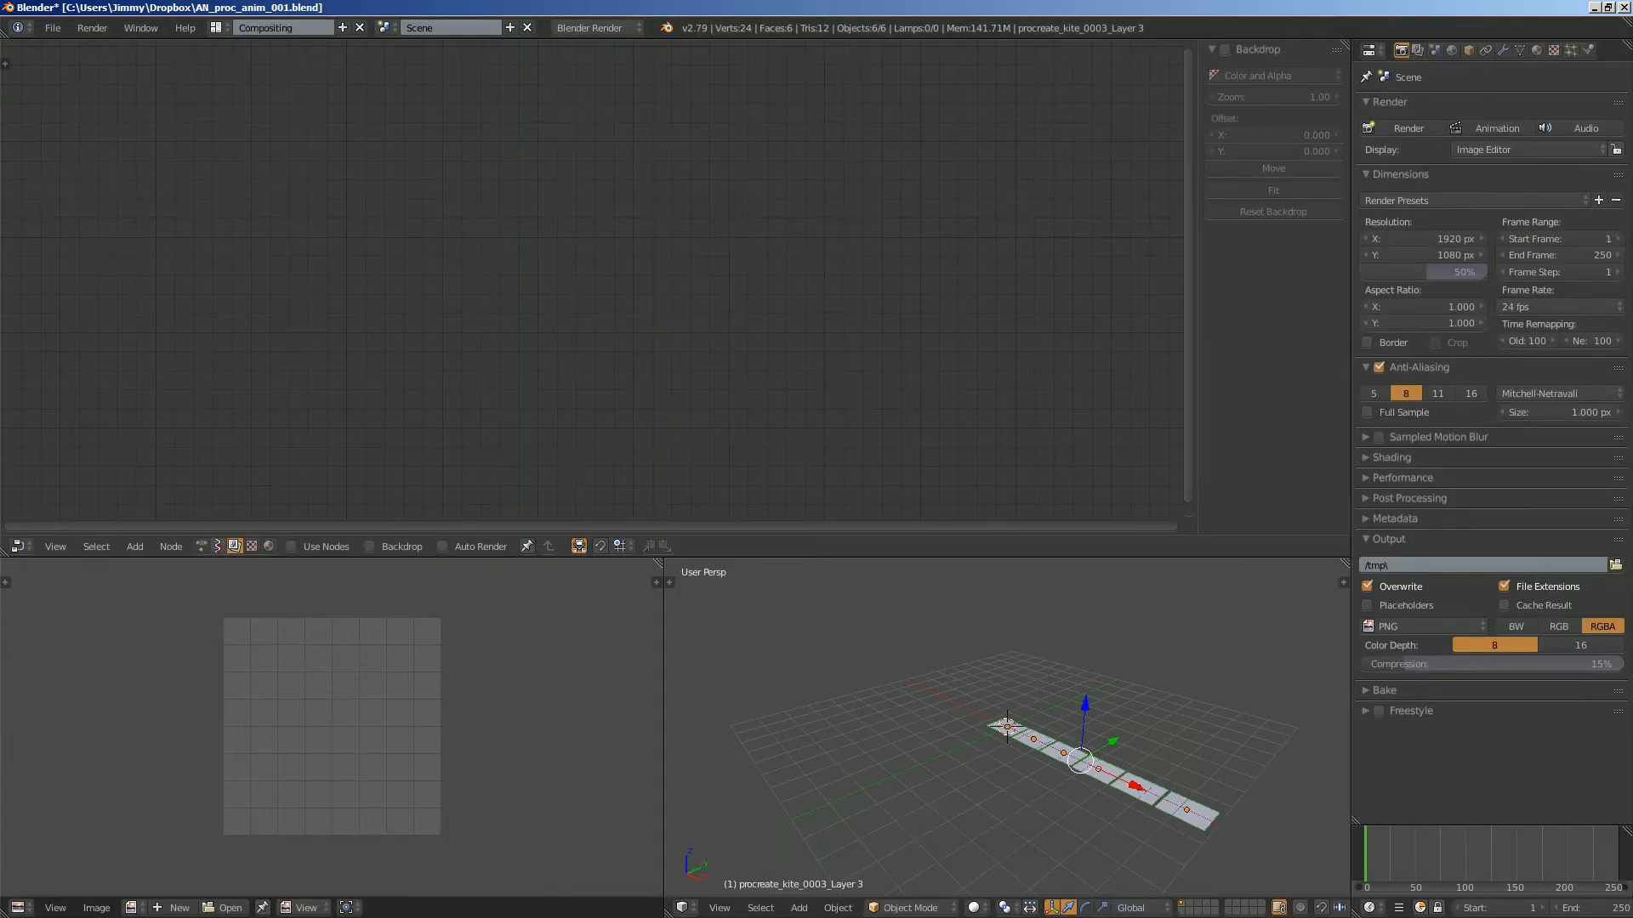
click(202, 547)
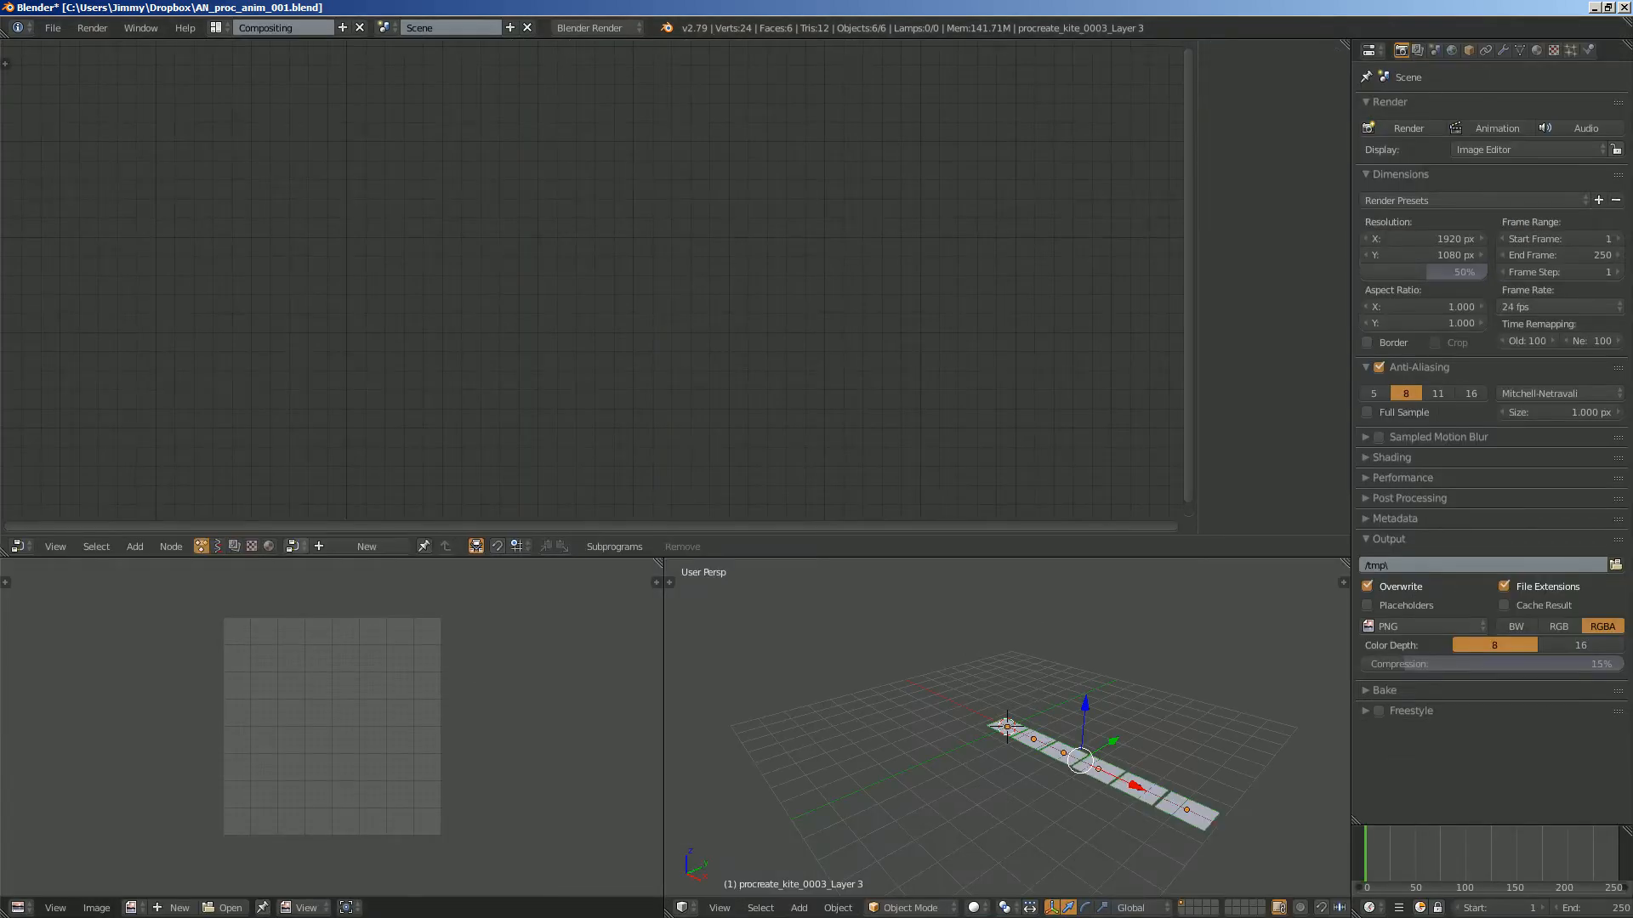
click(345, 547)
- Show the Animation Nodes settings beside the new node tree and orient the 3D view toward the planes
key(t)
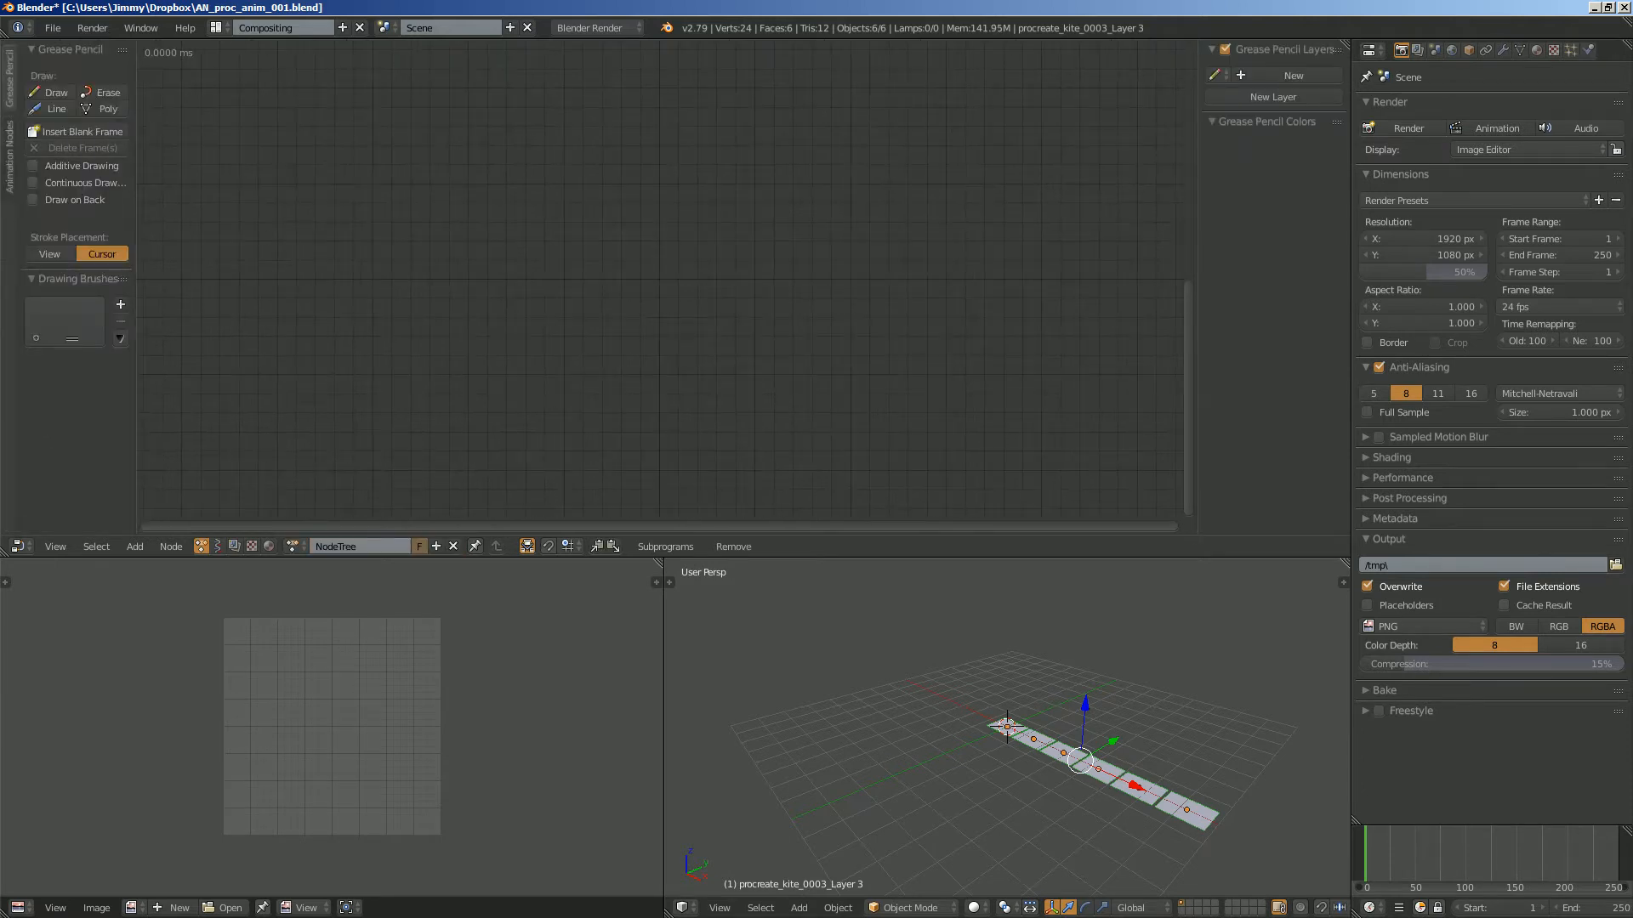
click(11, 158)
middle_drag(1165, 755, 1239, 798)
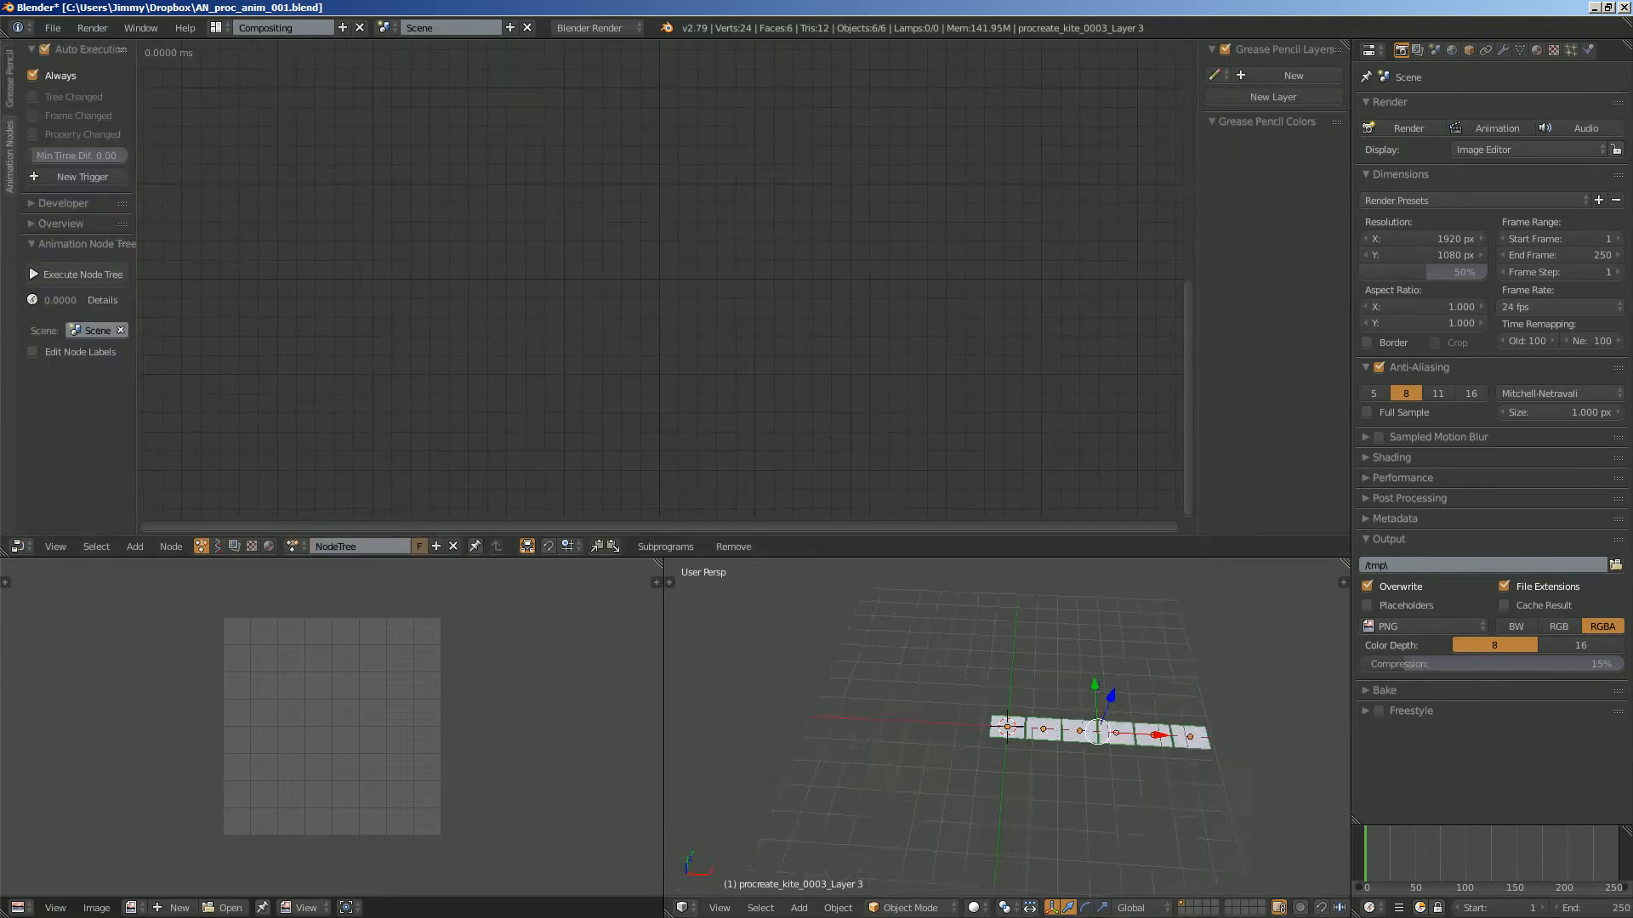
- Extend the 3D view over the image editor and display the image planes with Texture shading
scroll(1239, 798, up, 3)
drag(658, 563, 710, 582)
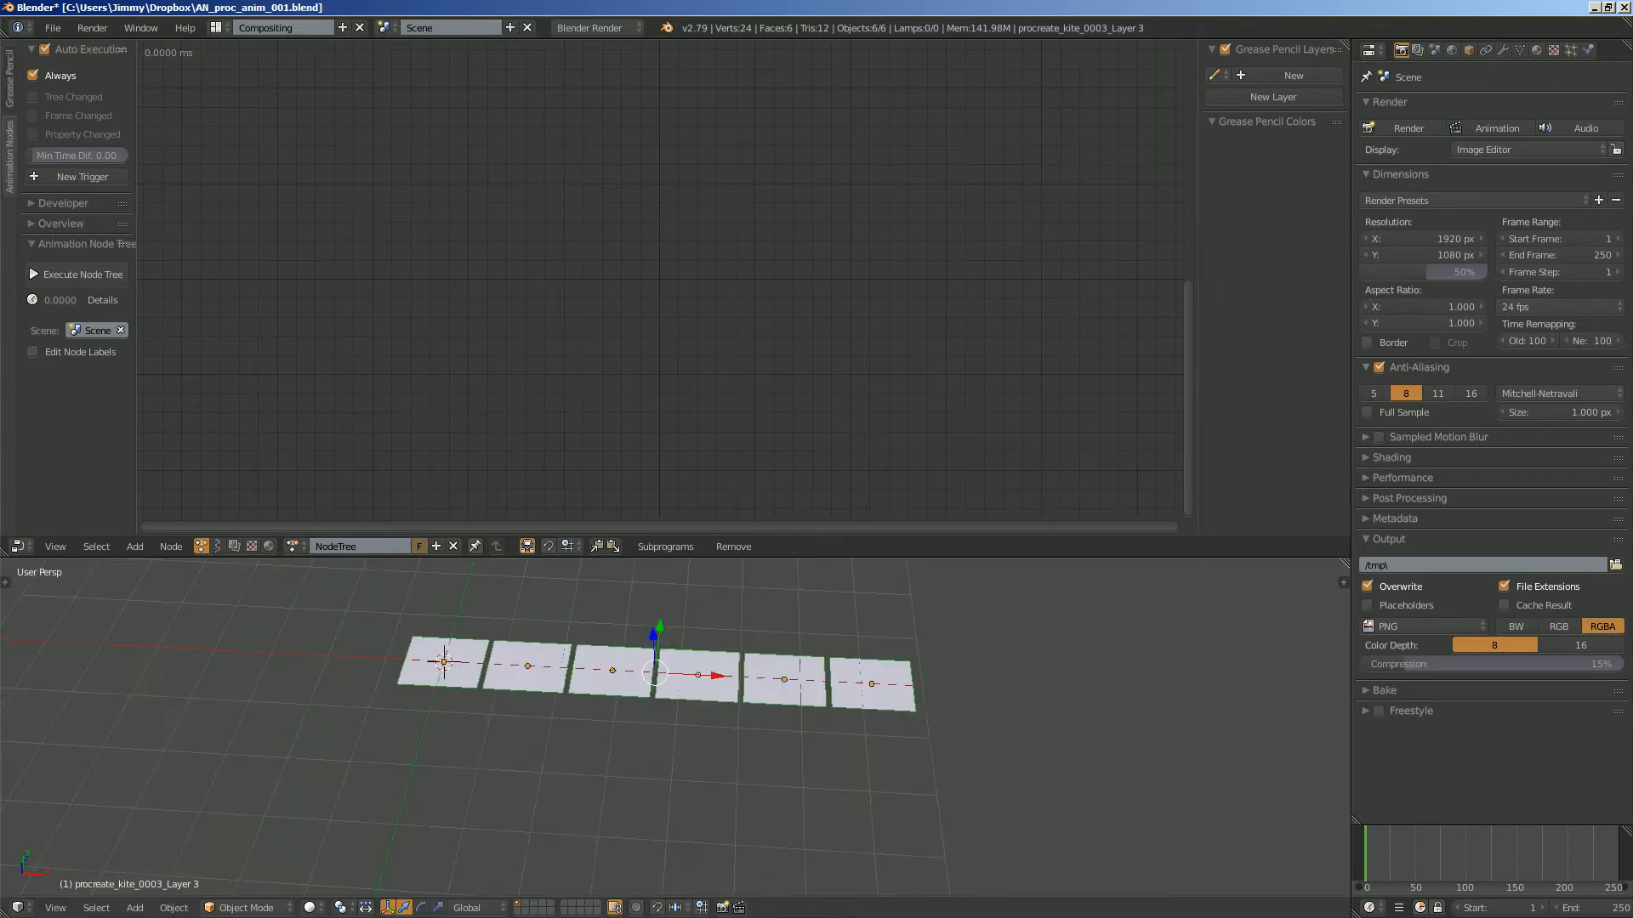
click(309, 907)
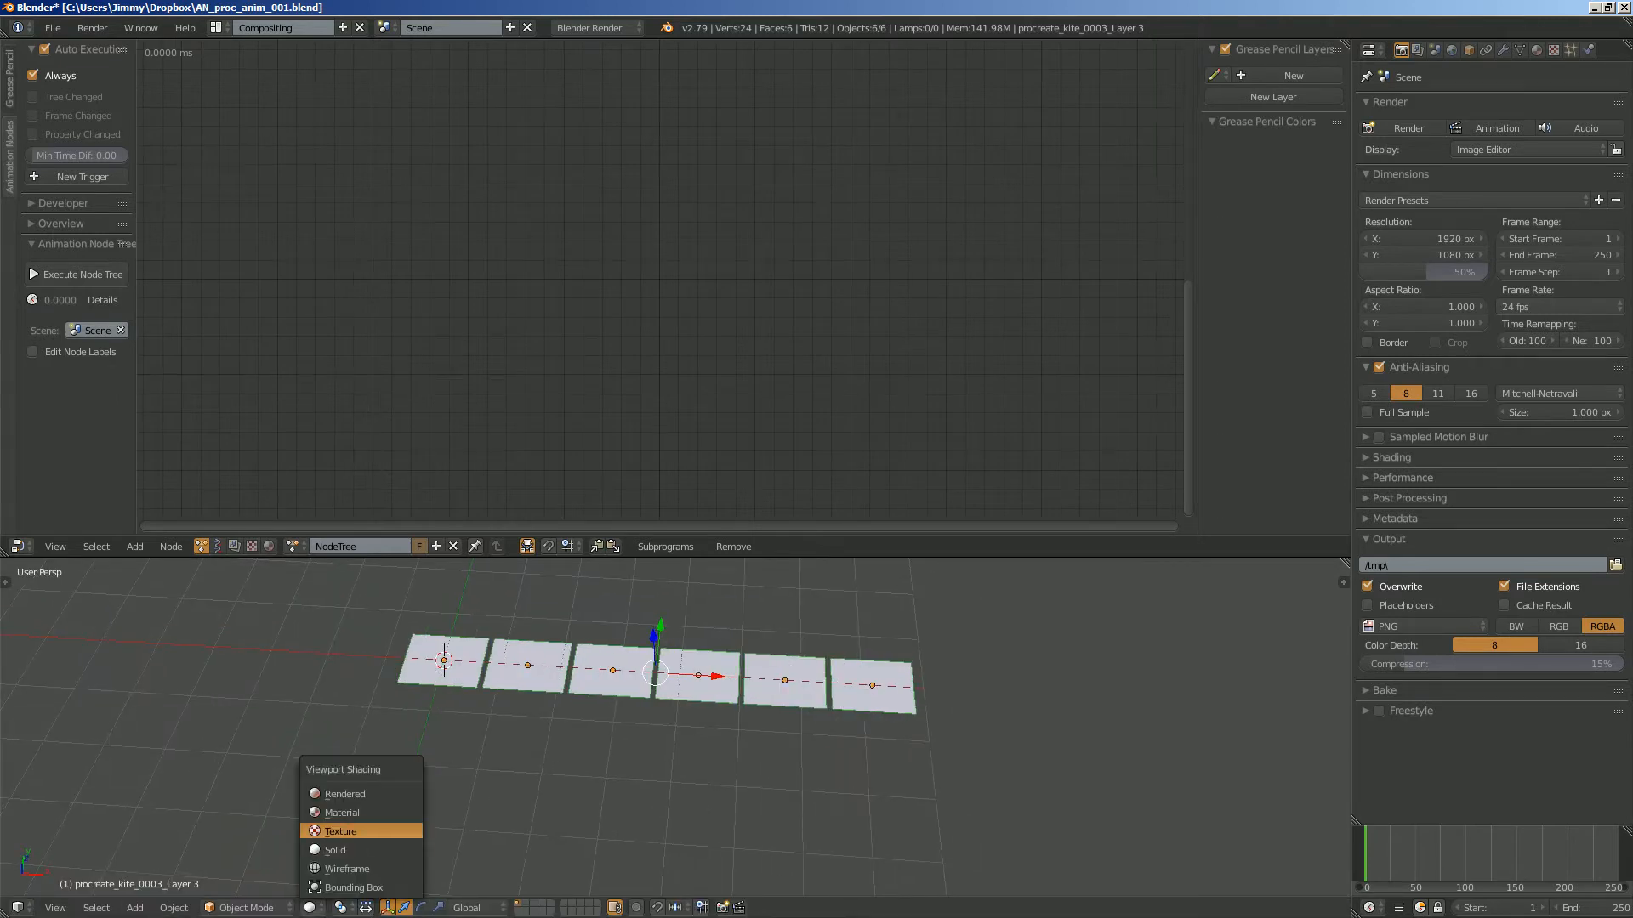
click(357, 830)
scroll(663, 732, up, 1)
scroll(663, 731, up, 2)
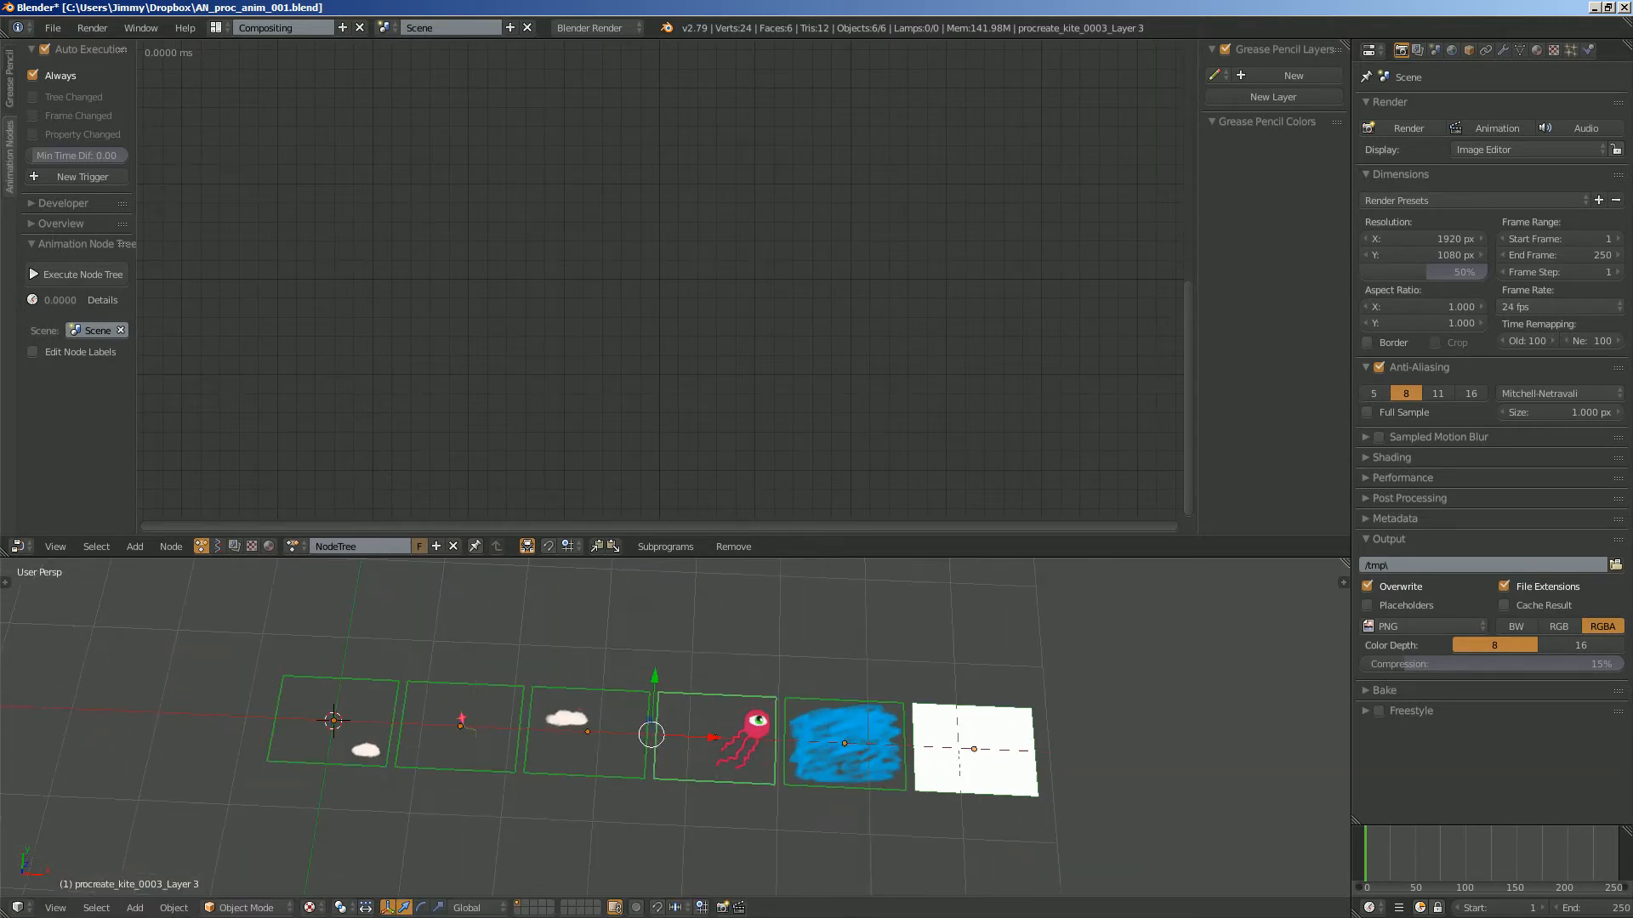
- Enlarge the 3D view upward and clear the location of all six planes so they stack at the origin
drag(672, 558, 672, 405)
shift+middle_drag(664, 651, 699, 632)
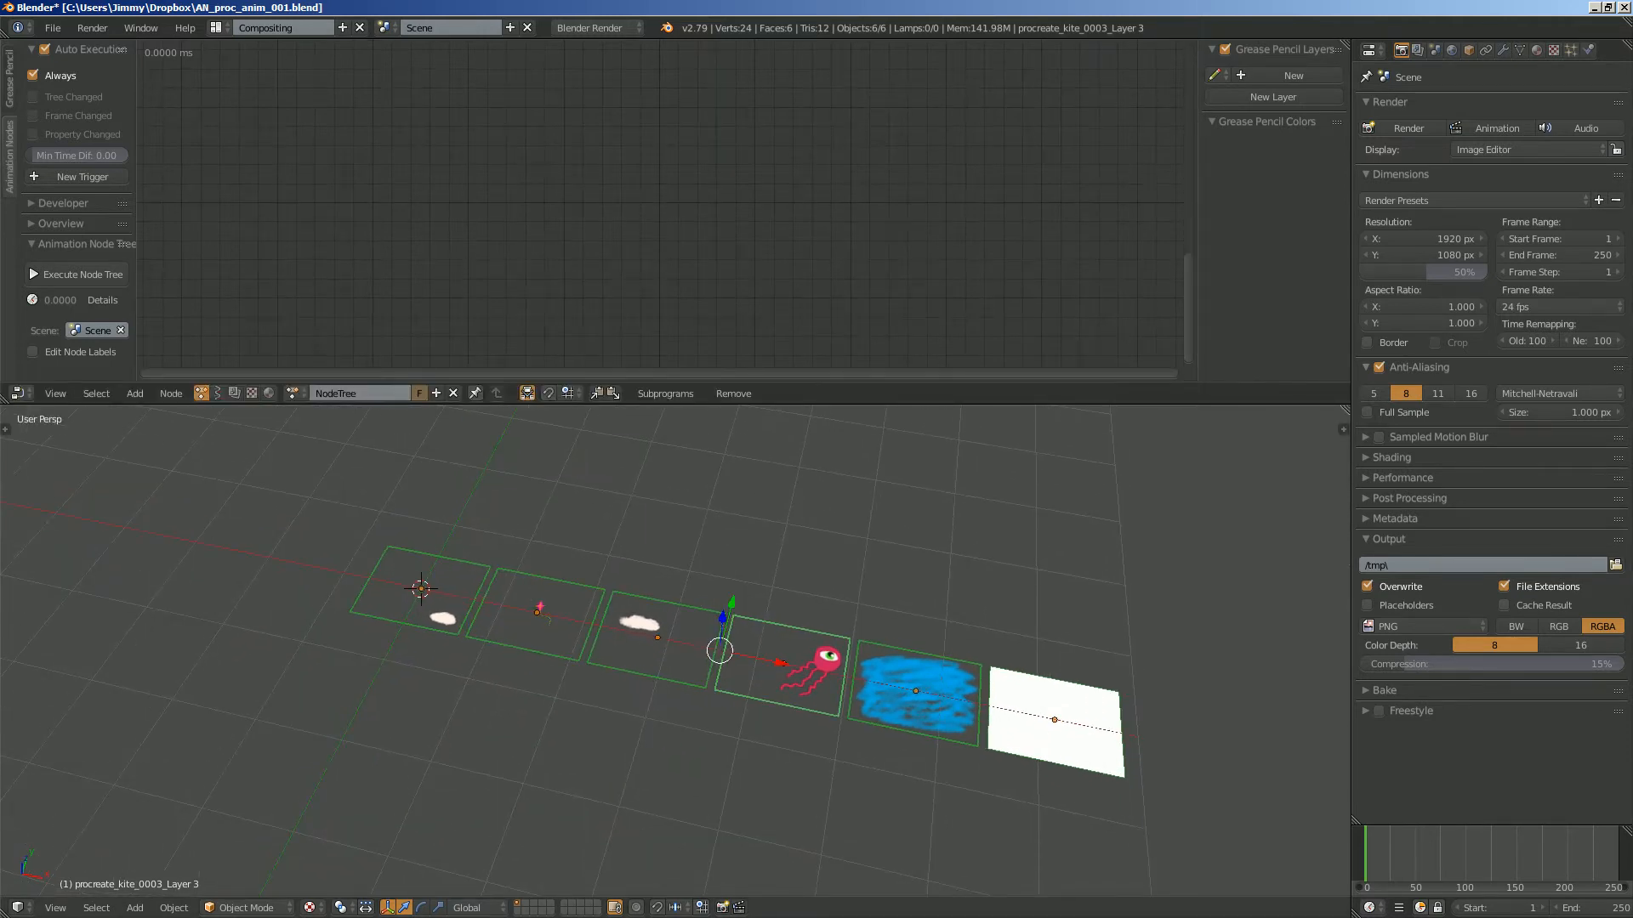
mouse_move(700, 633)
middle_down()
mouse_move(680, 620)
mouse_move(702, 634)
middle_up()
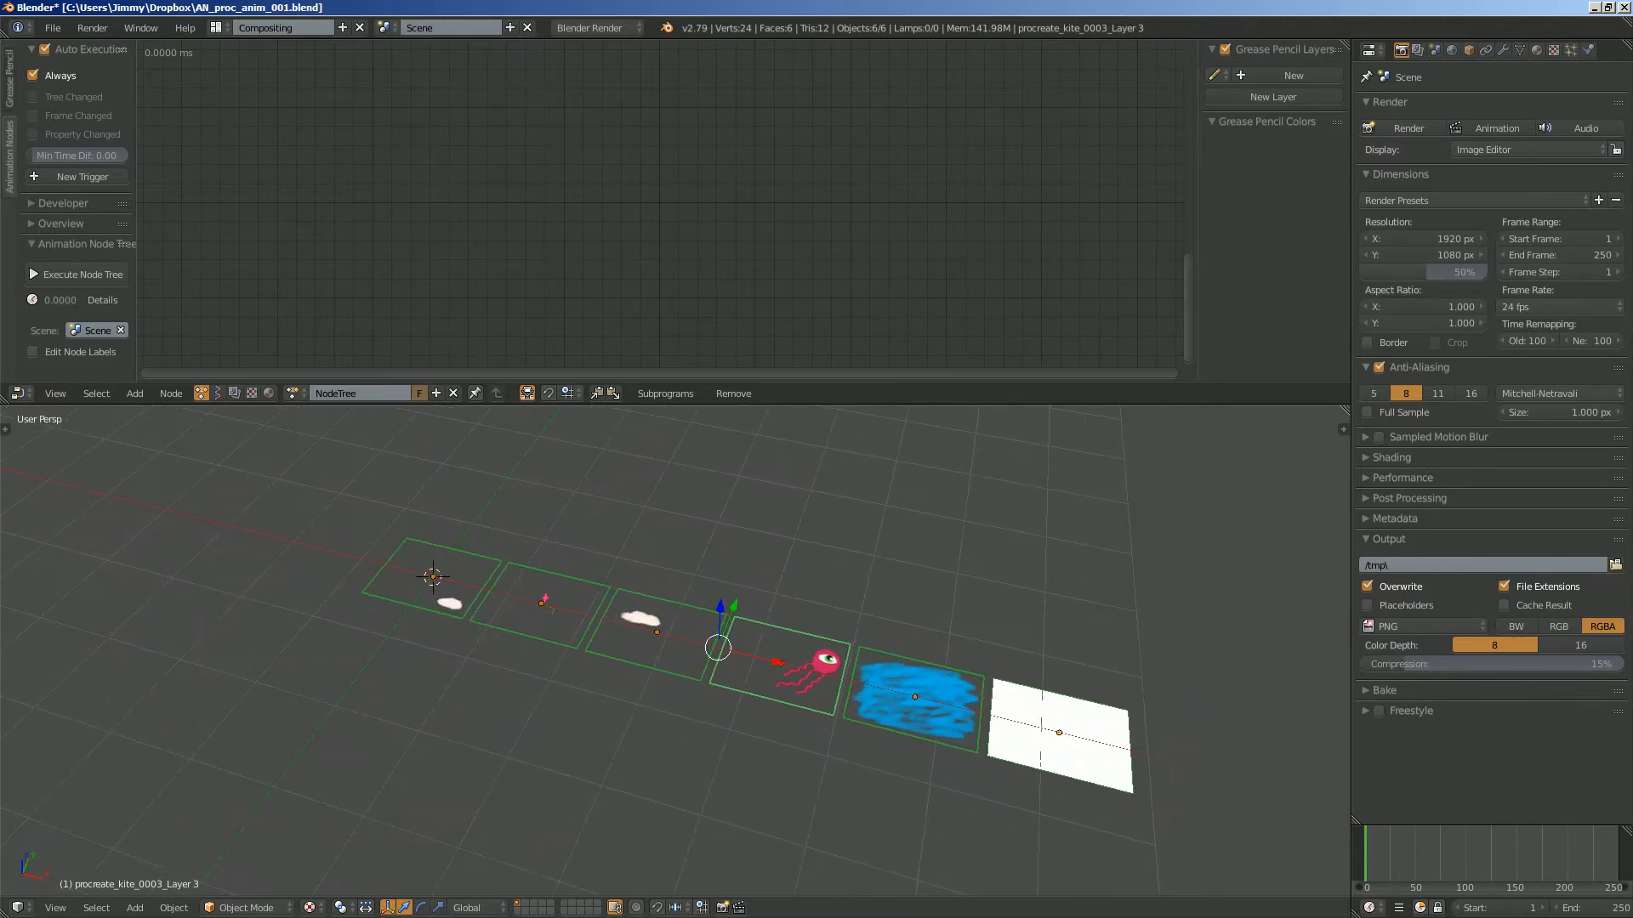
key(alt+g)
scroll(675, 651, up, 3)
shift+middle_drag(476, 578, 908, 609)
scroll(945, 674, up, 3)
scroll(829, 561, down, 2)
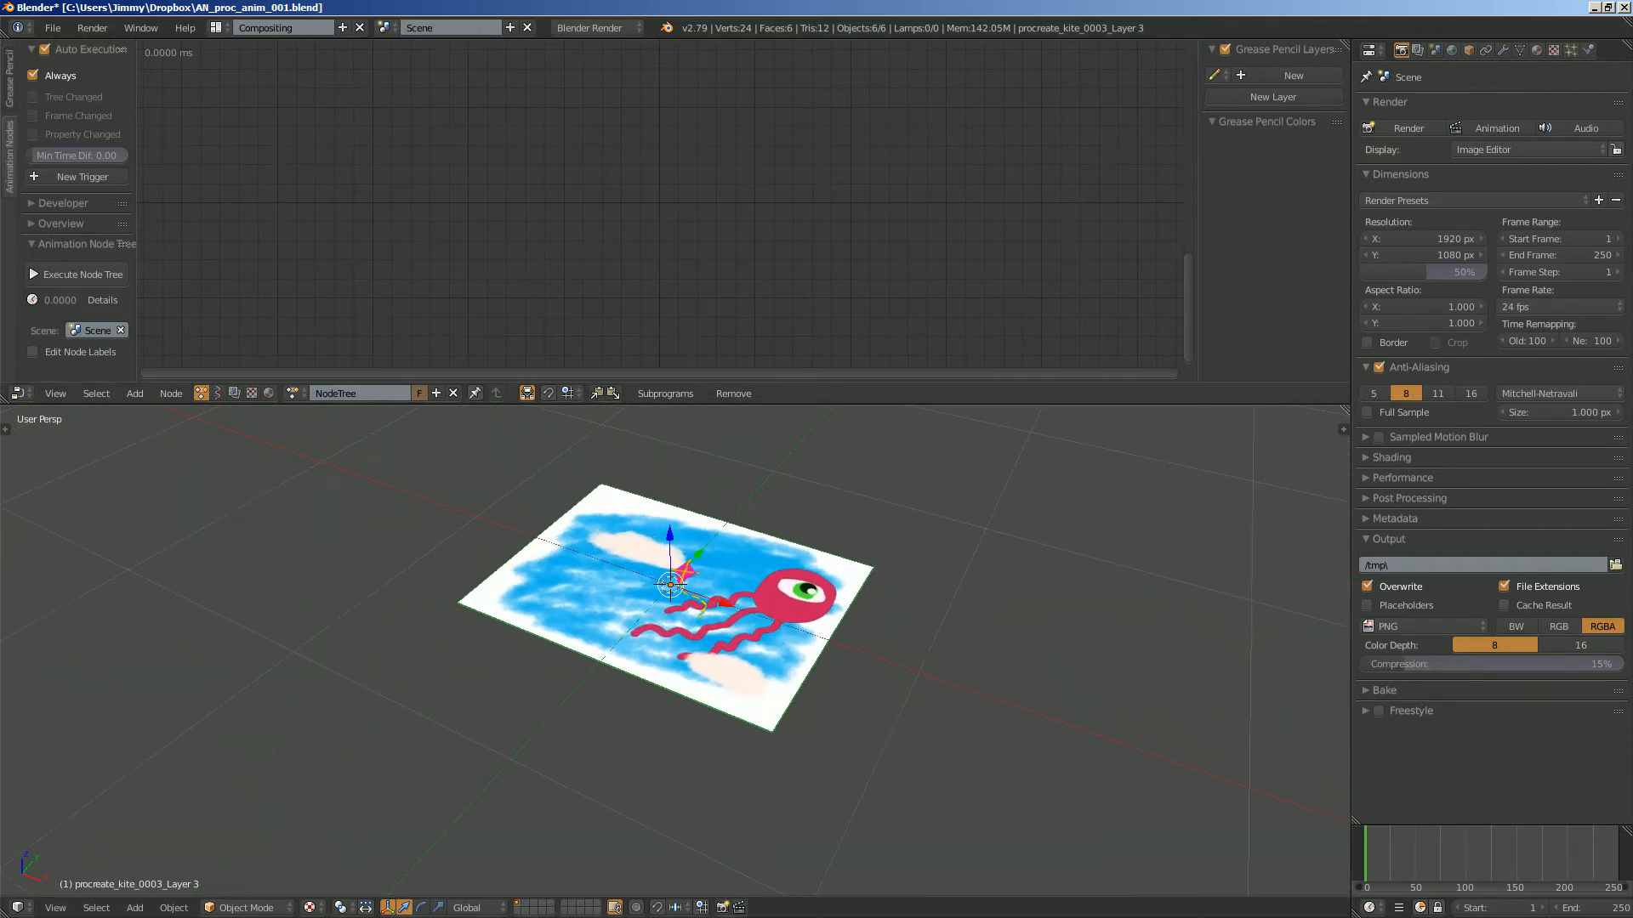
- Add an Objects from Group node to the node tree and set its group to Group
key(shift+a)
click(410, 174)
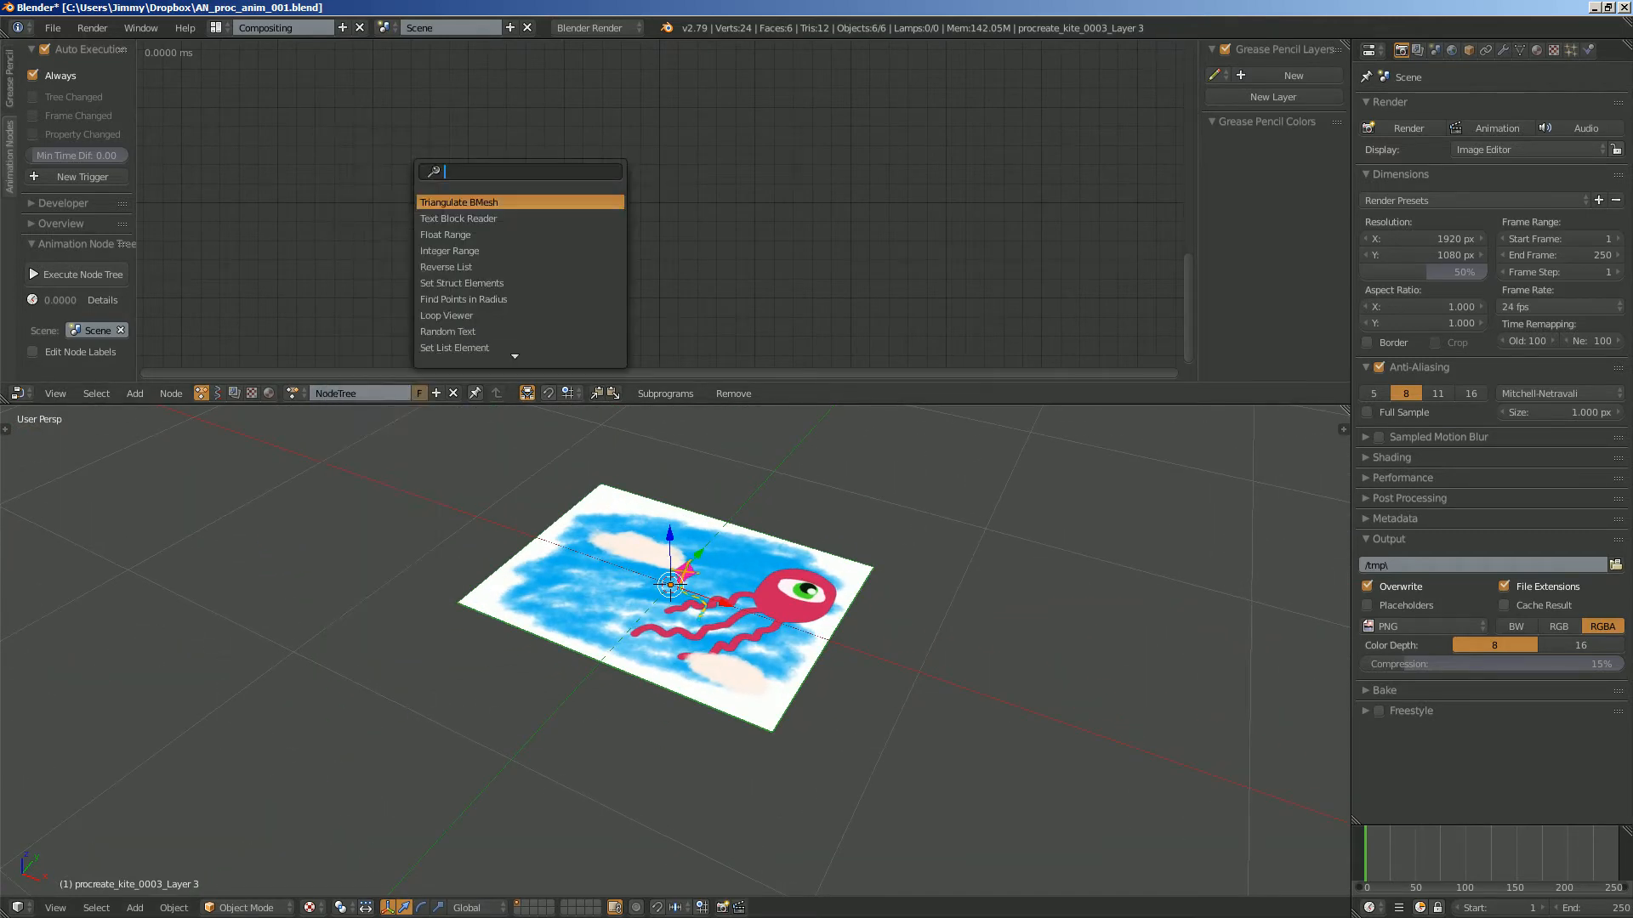
text(objects)
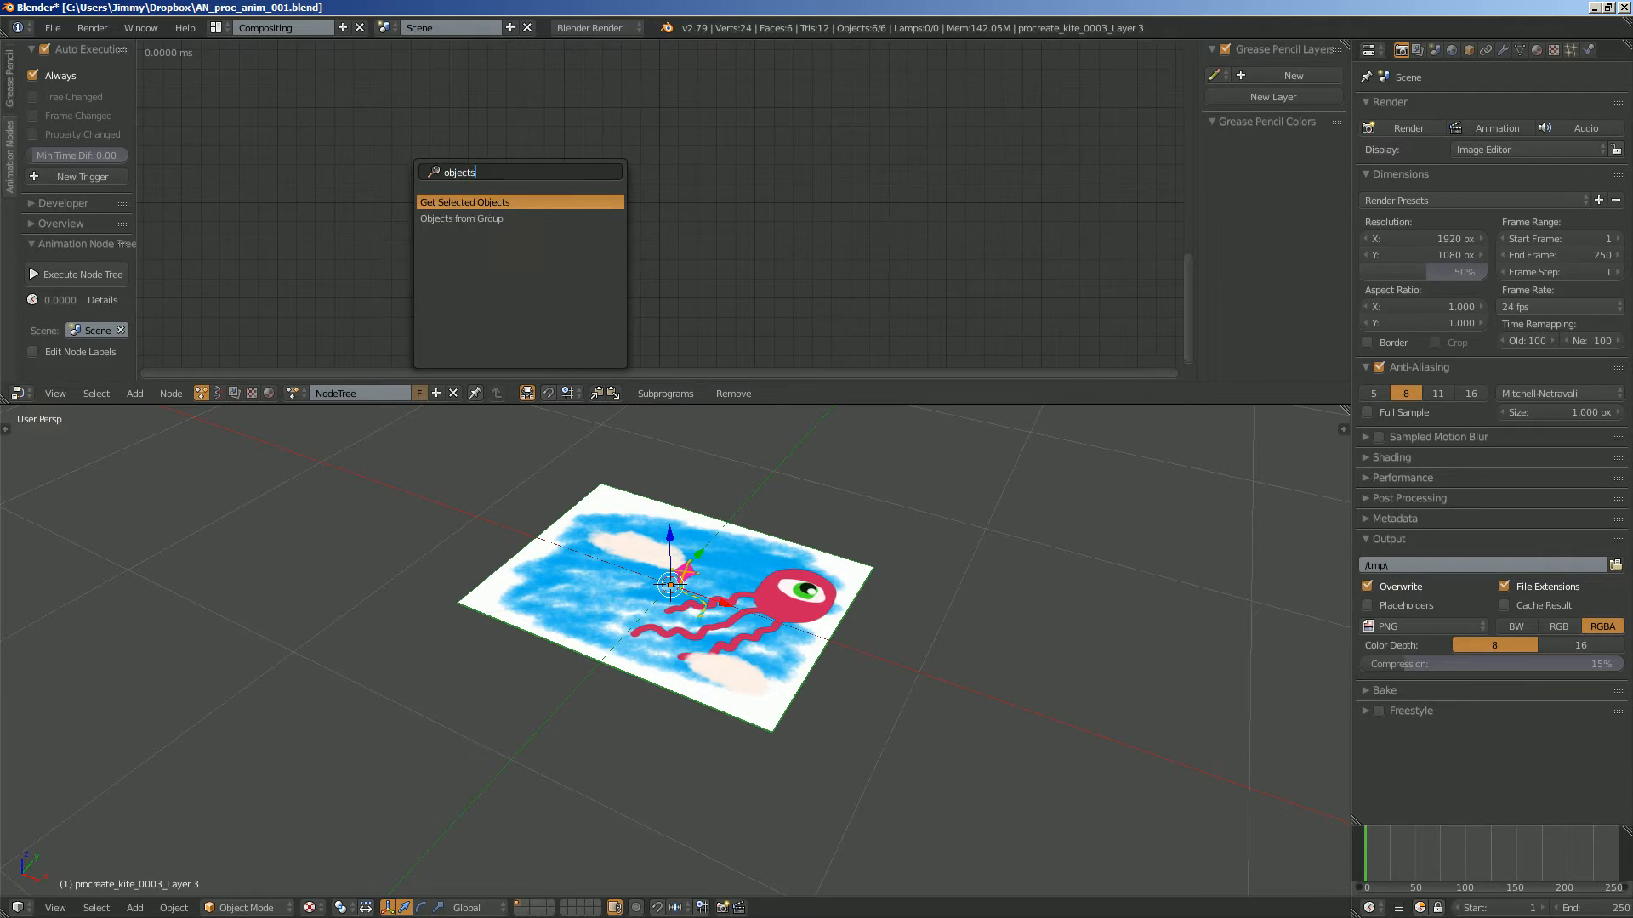
click(462, 218)
click(423, 218)
click(438, 233)
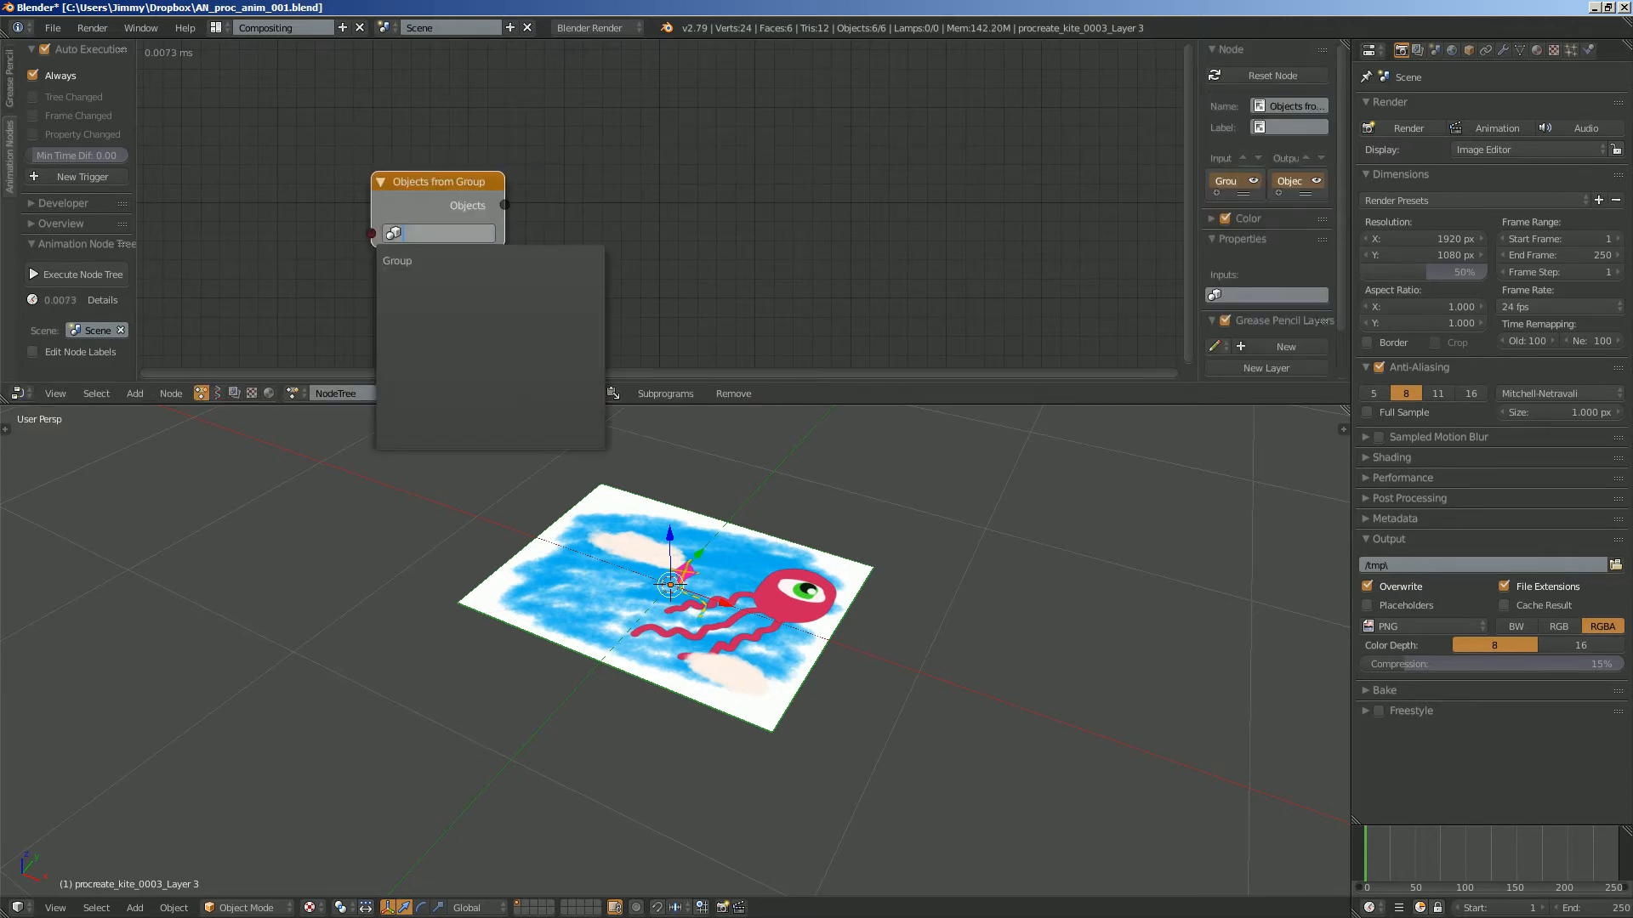
click(398, 260)
- Add an Object Transforms Output node to the right of the Objects from Group node
key(shift+a)
click(680, 202)
text(ob)
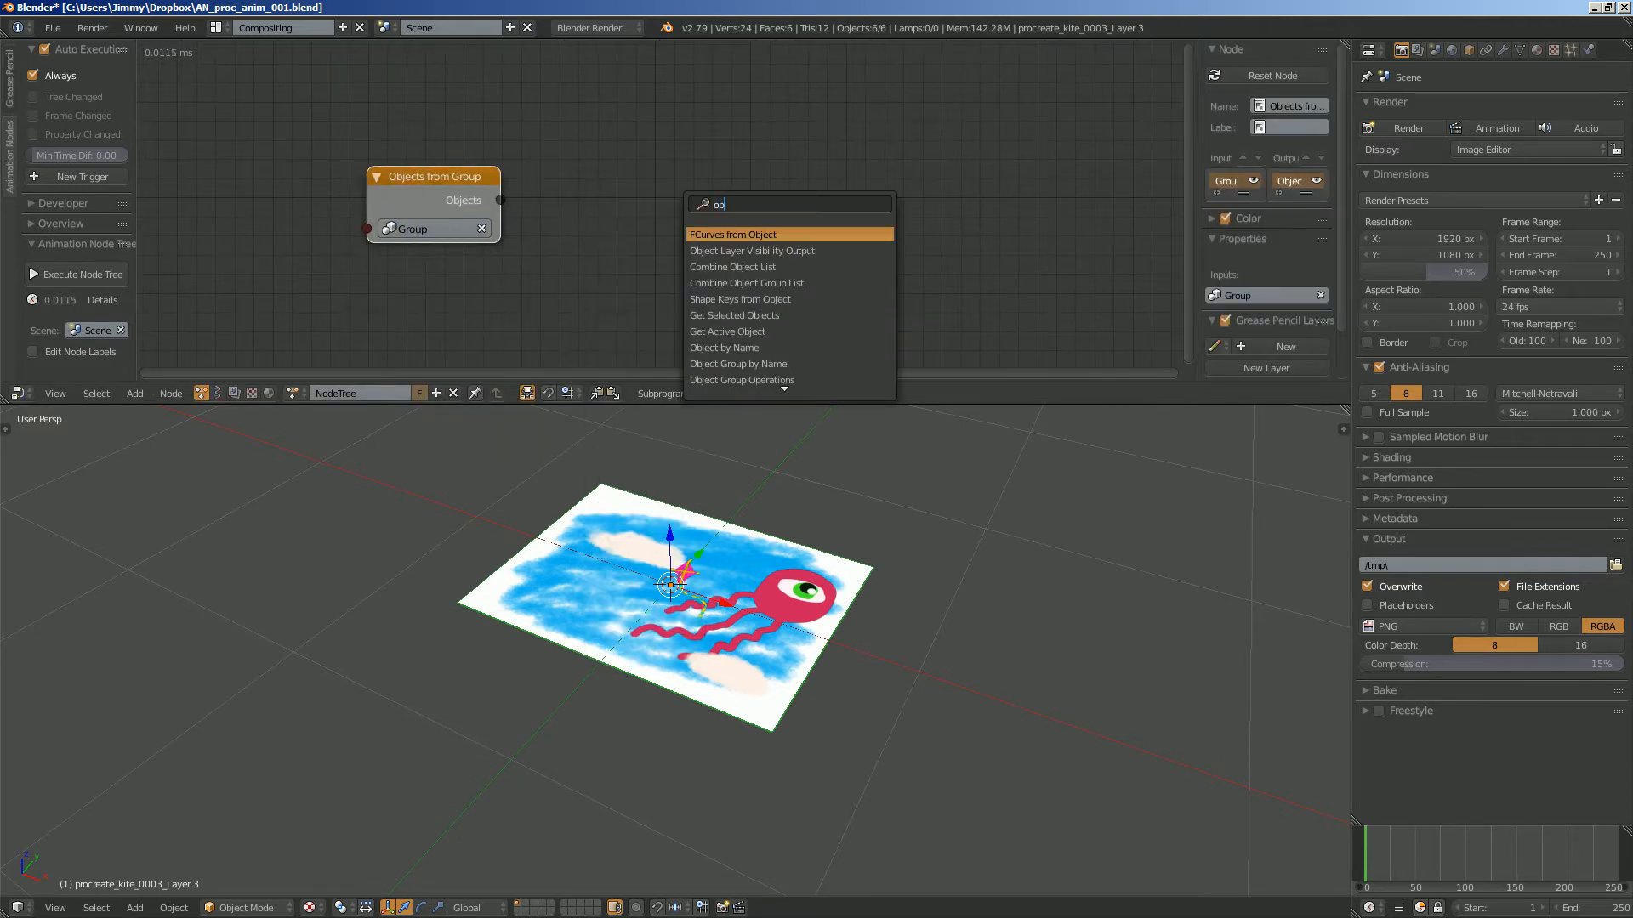
text(ject t)
key(Down)
key(Down)
key(Return)
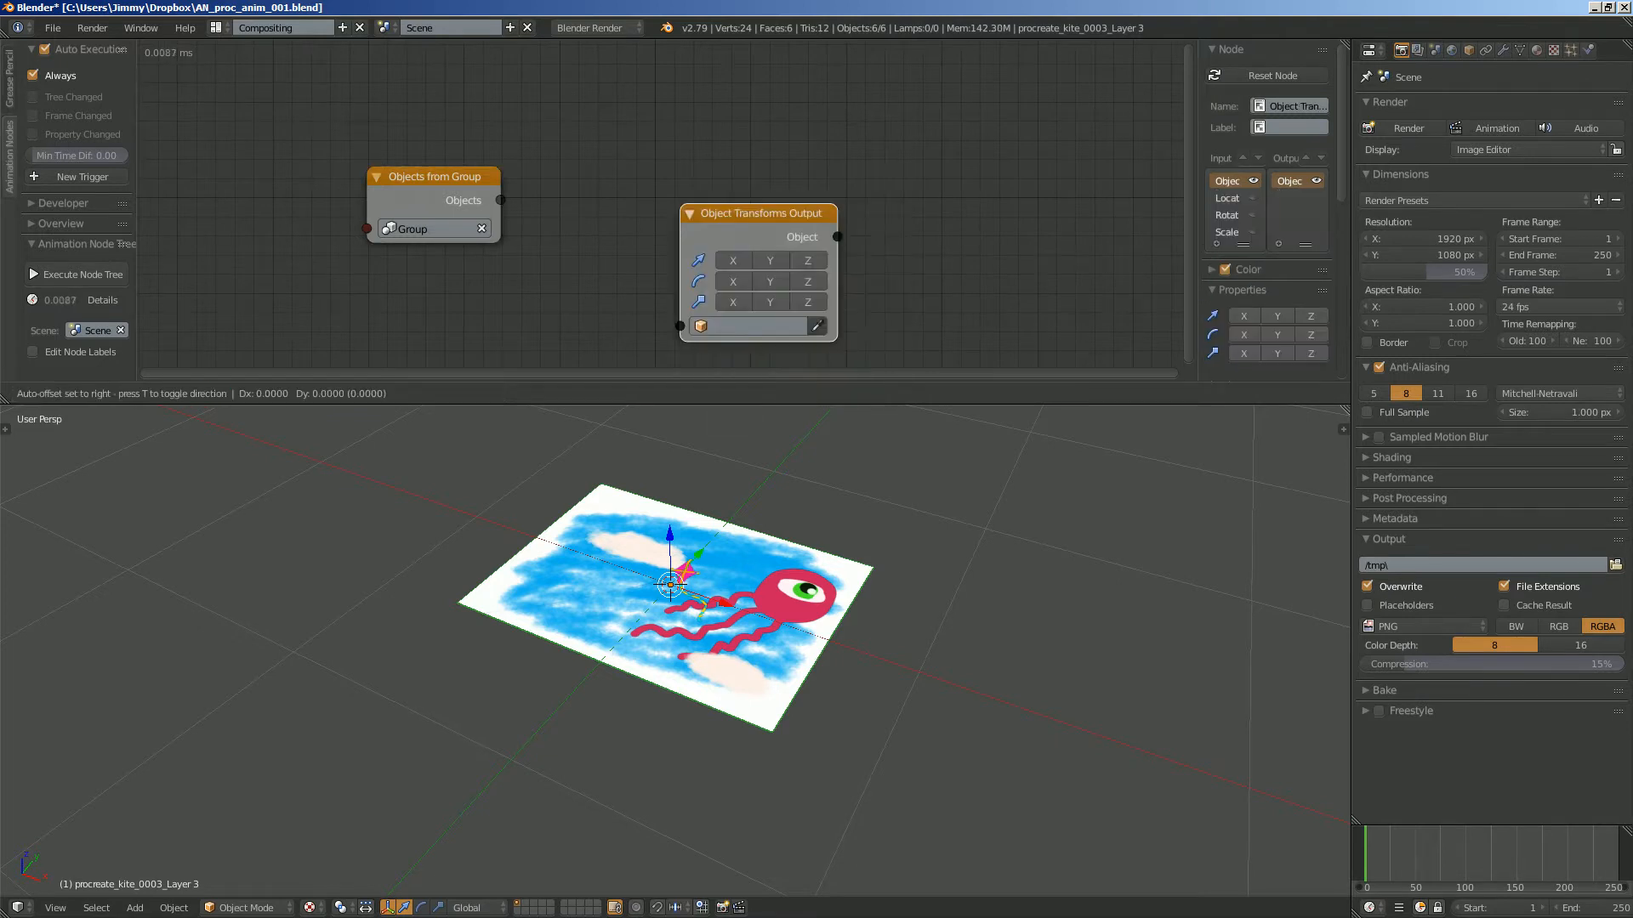
click(710, 179)
middle_drag(710, 178, 715, 143)
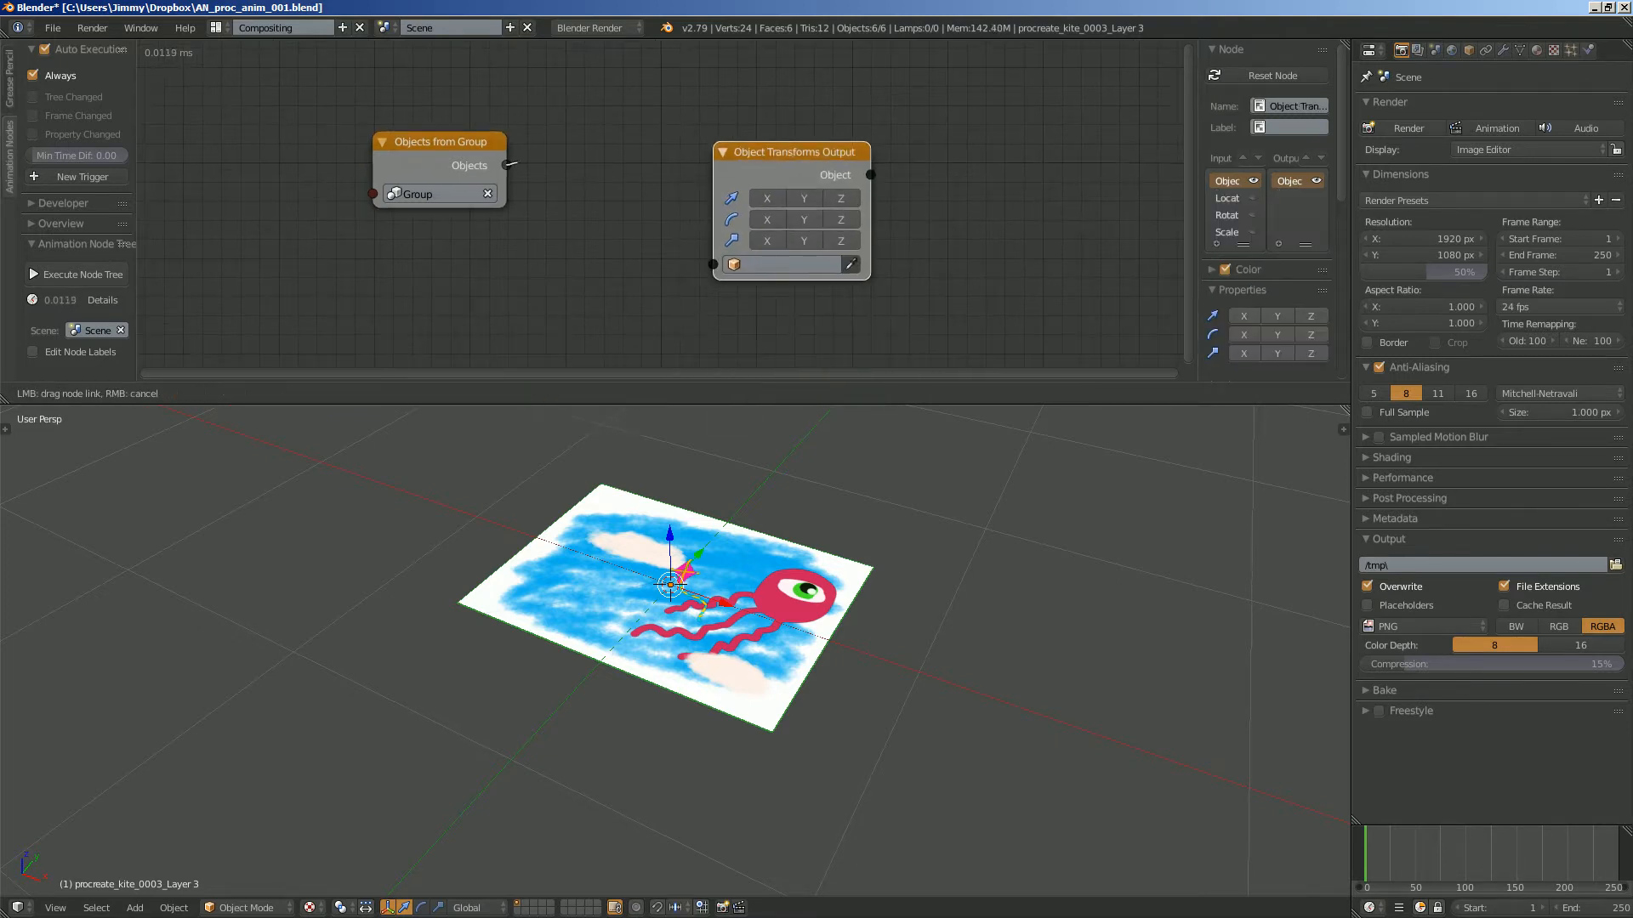
- Link the group's Objects output to the Object Transforms Output node and enable its X, Y and Z location
drag(507, 165, 713, 265)
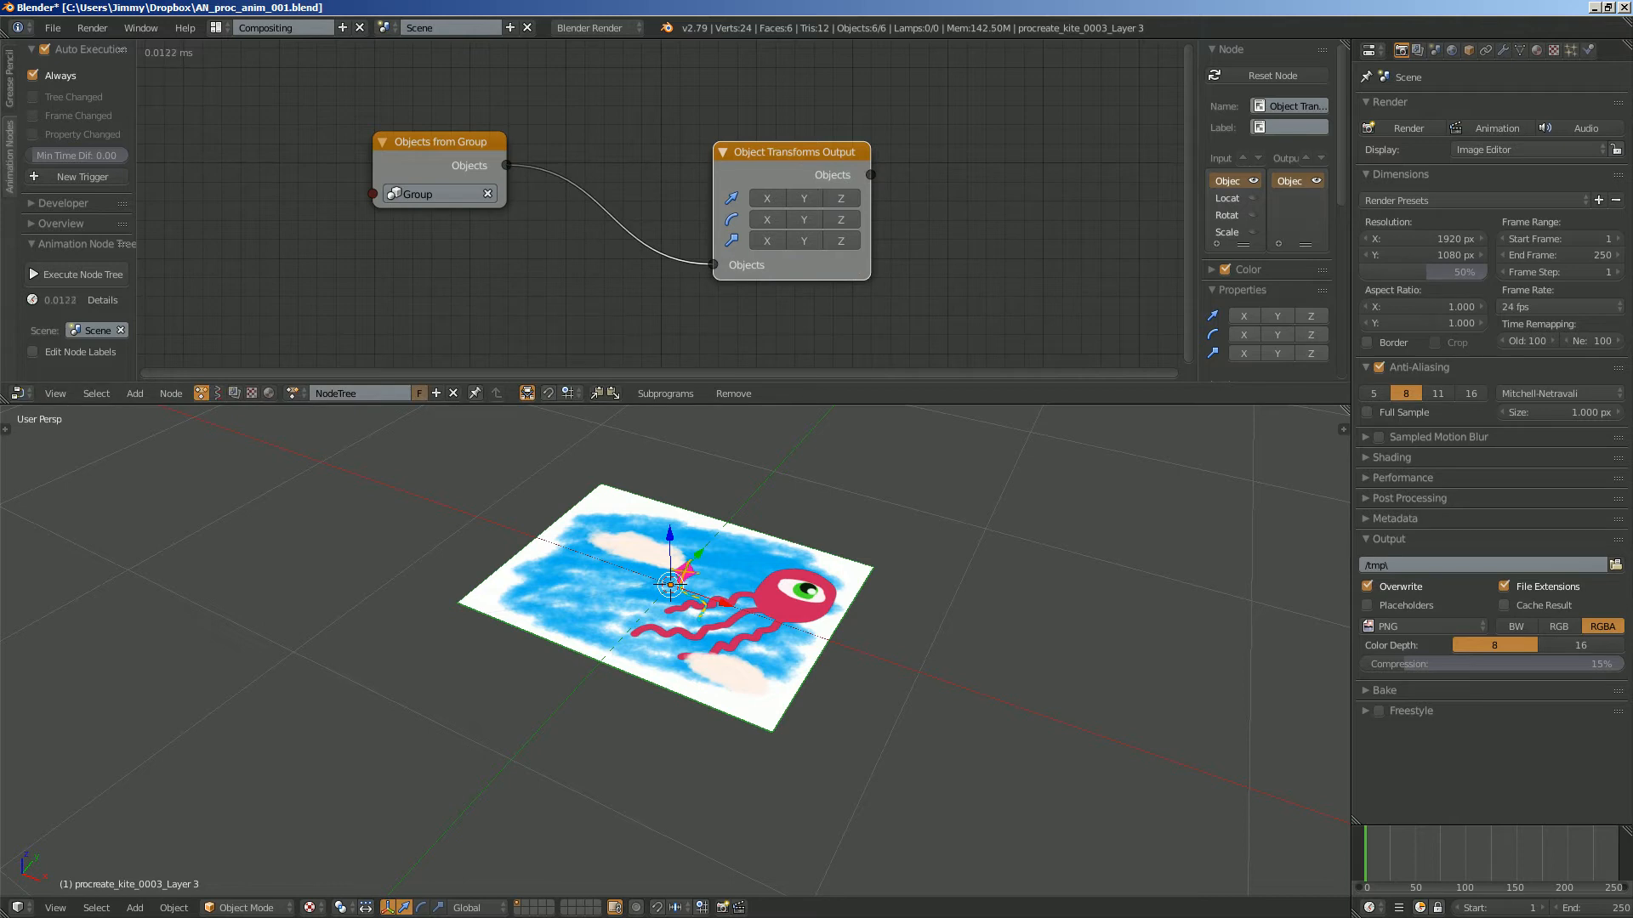
drag(767, 198, 860, 112)
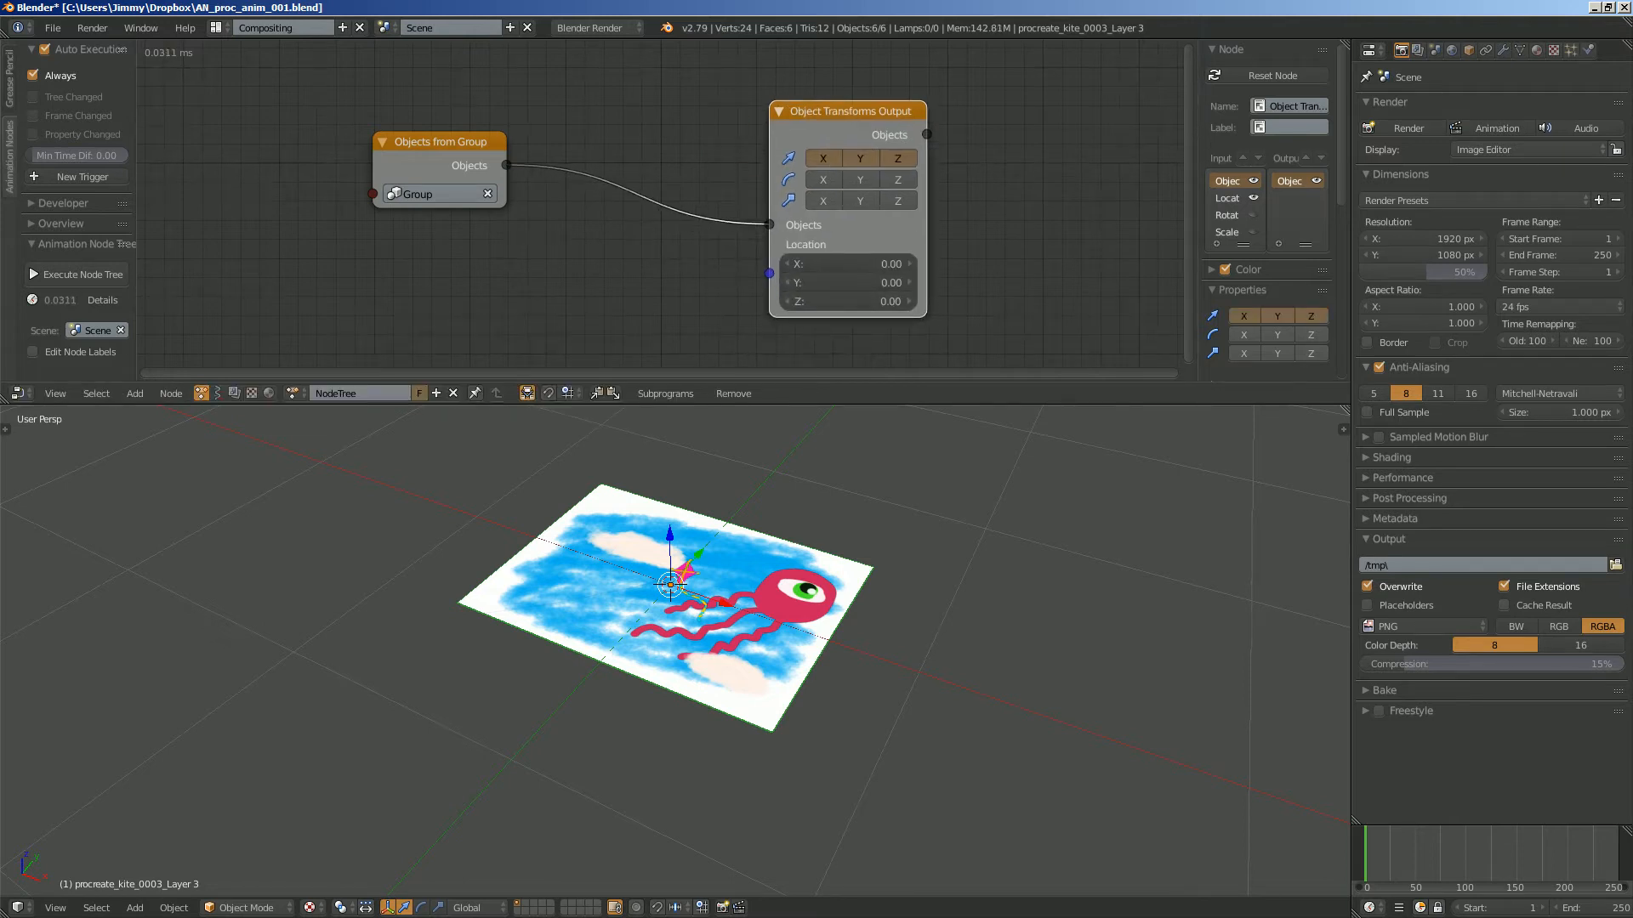
scroll(859, 112, up, 5)
scroll(859, 112, down, 2)
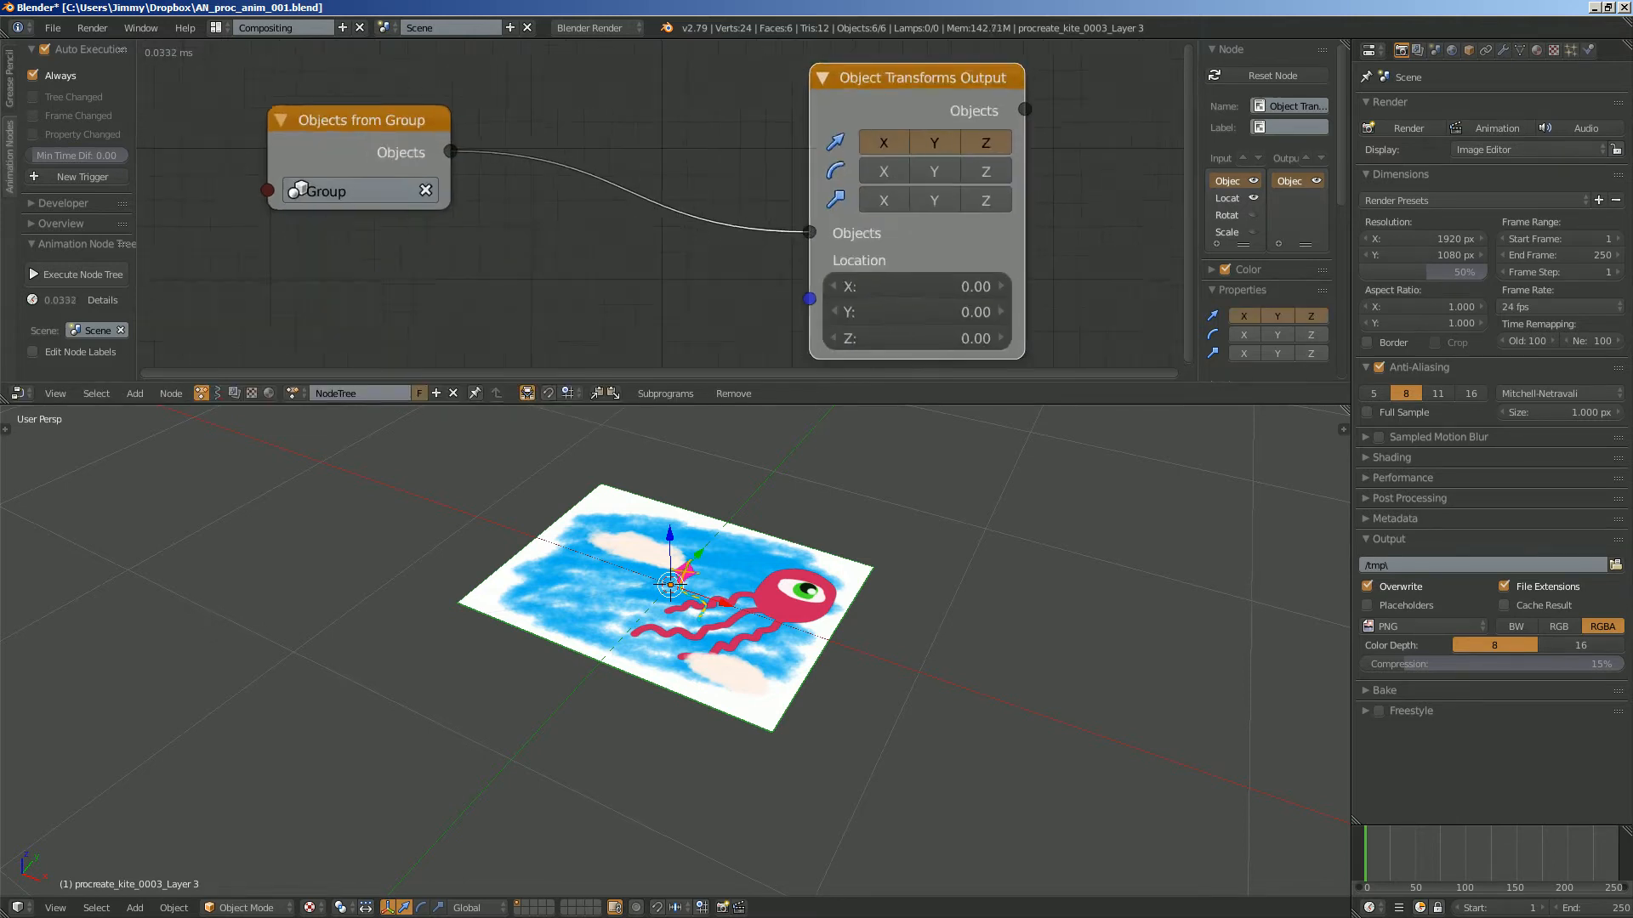
drag(884, 87, 870, 73)
scroll(870, 74, down, 1)
scroll(871, 73, down, 2)
middle_drag(860, 111, 881, 68)
- Add a Float Range node below the Objects from Group node
key(ctrl+a)
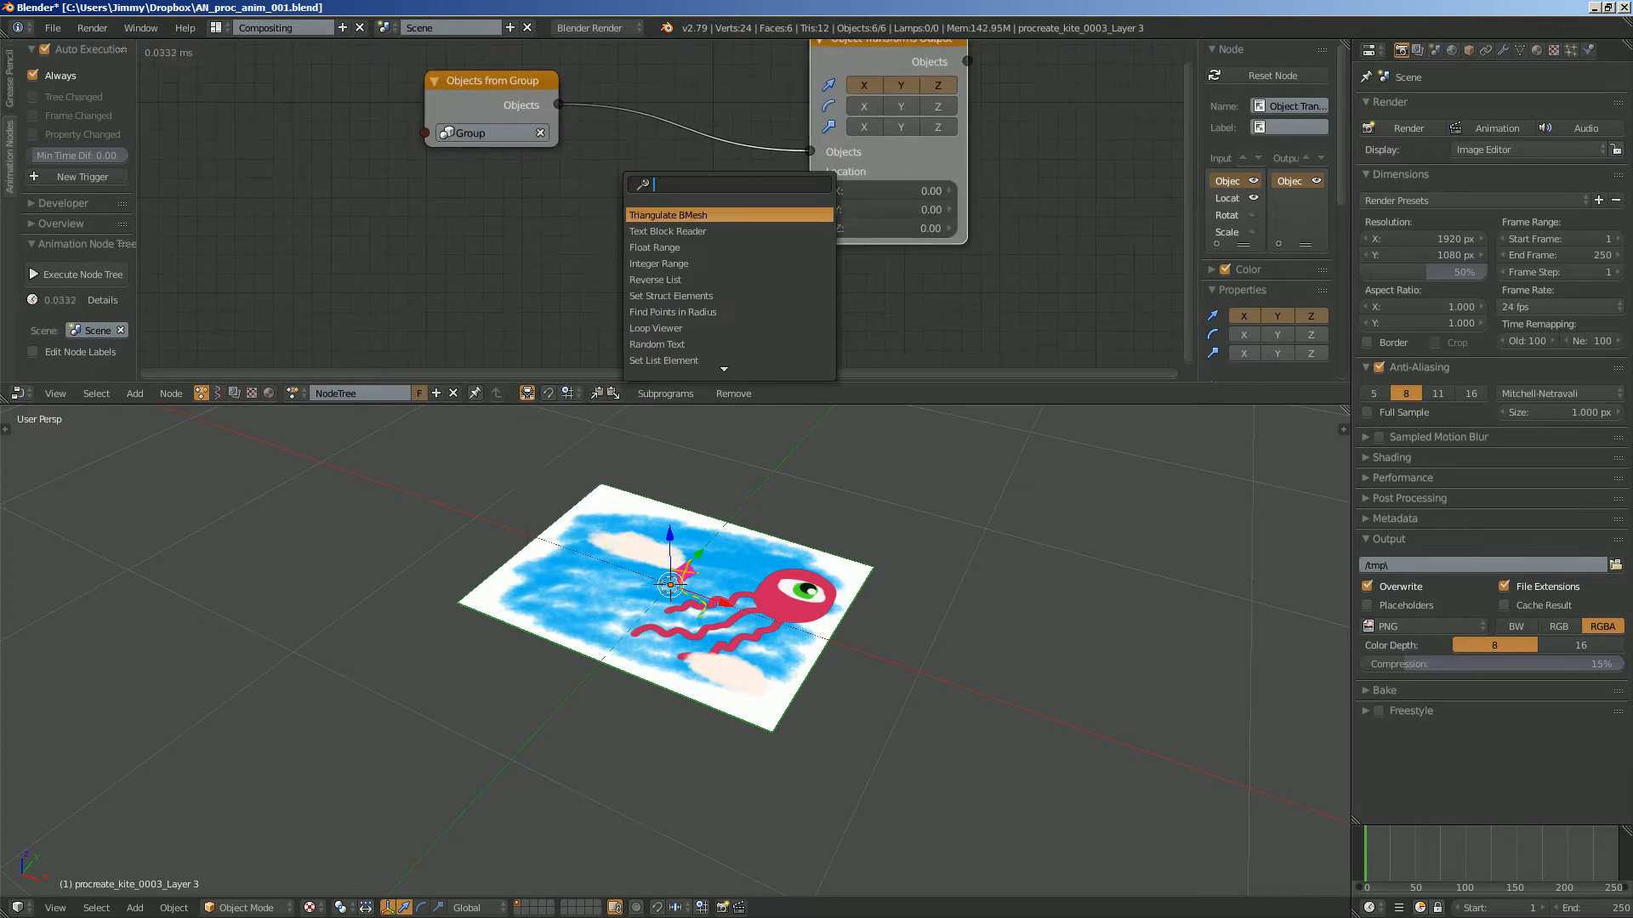
text(range fl)
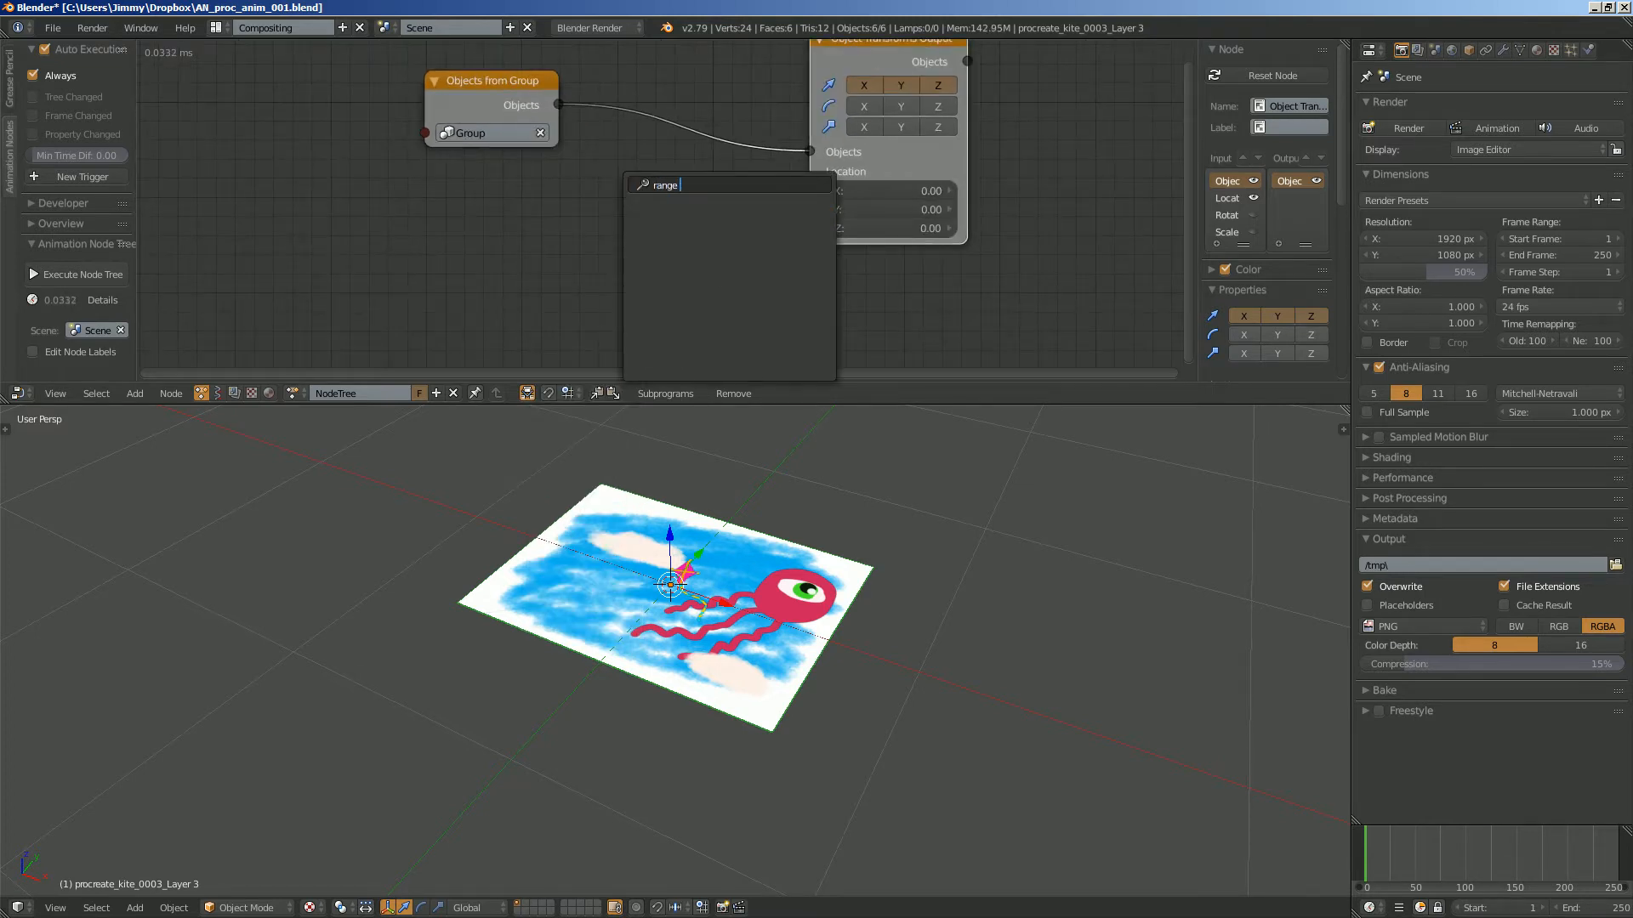
key(Return)
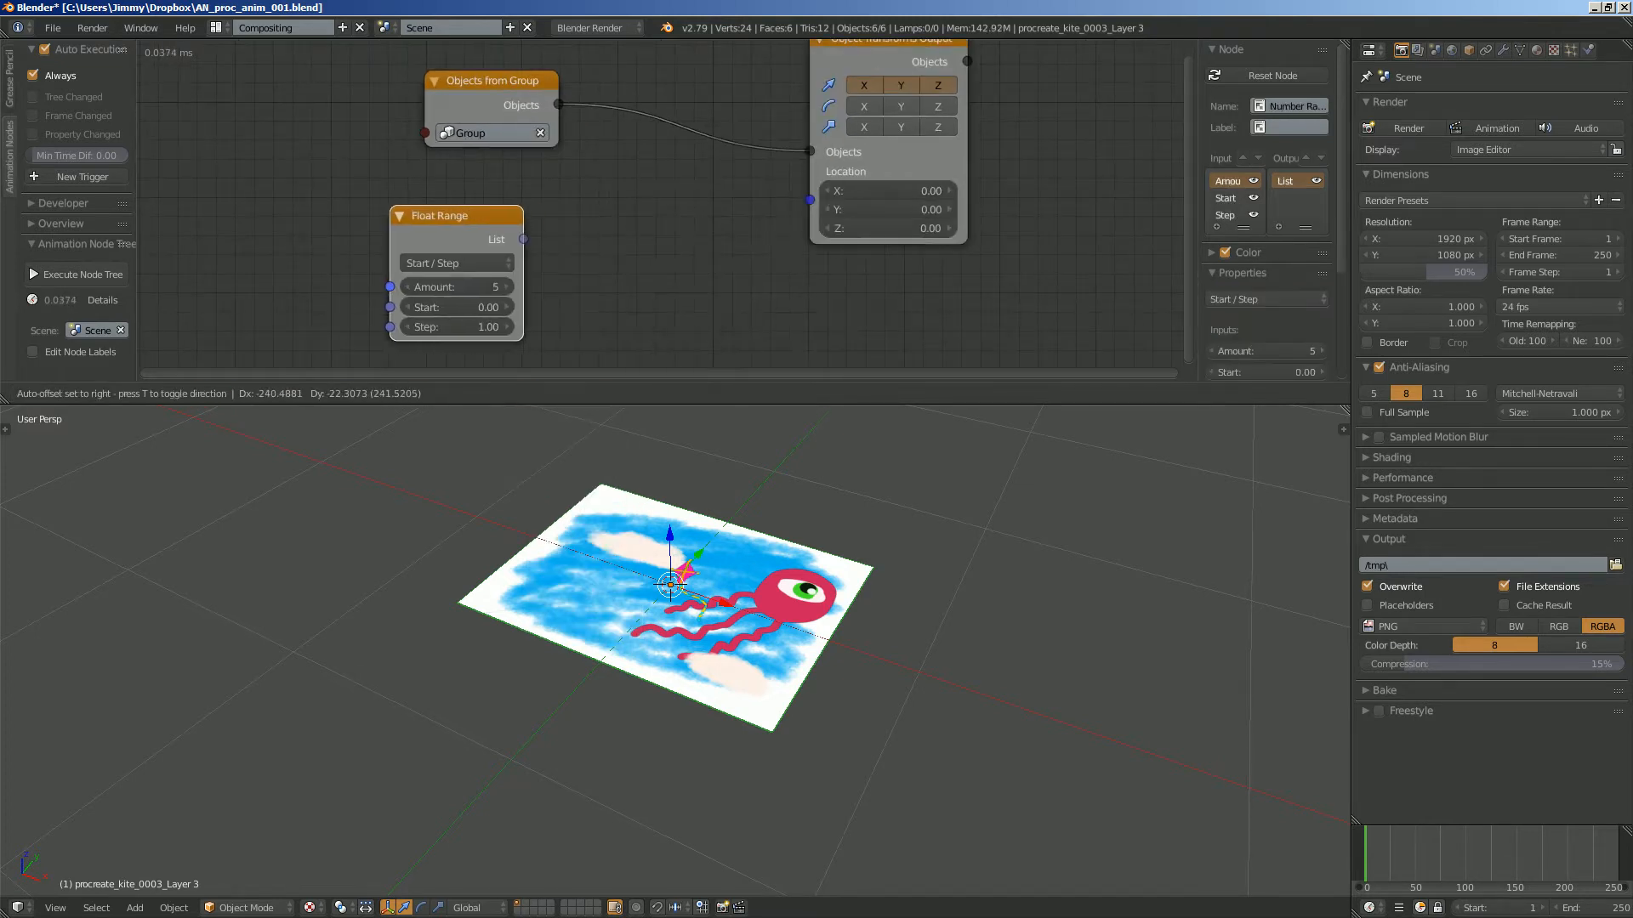
key(Return)
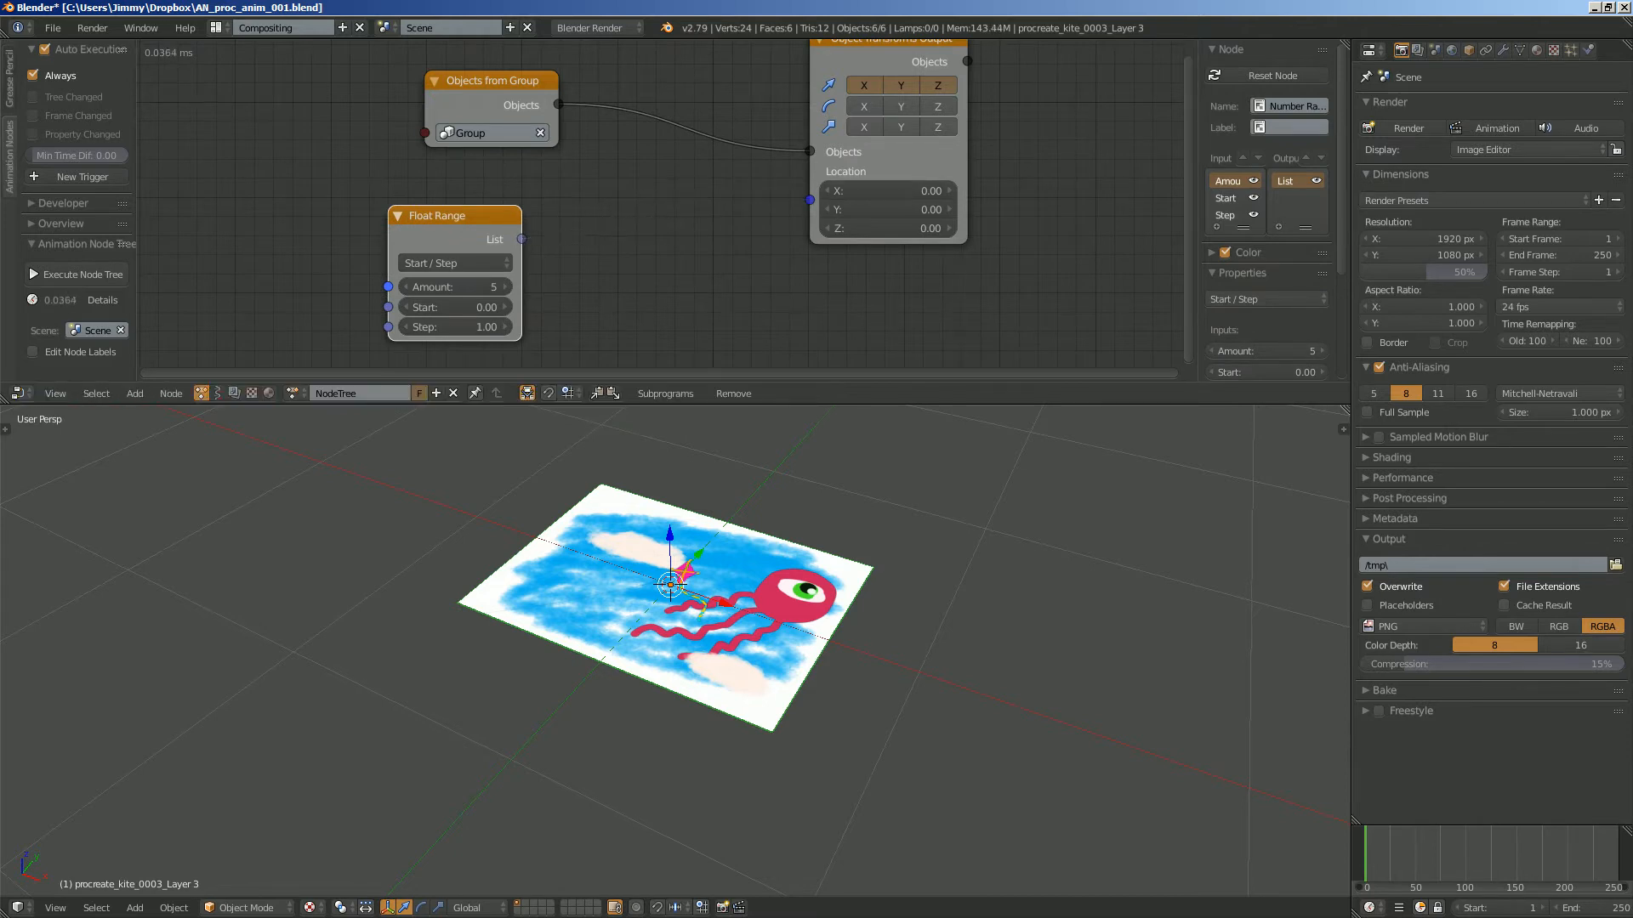
- Add a Combine Vector node beside the Float Range node and save the file
key(shift+a)
click(611, 204)
text(combin)
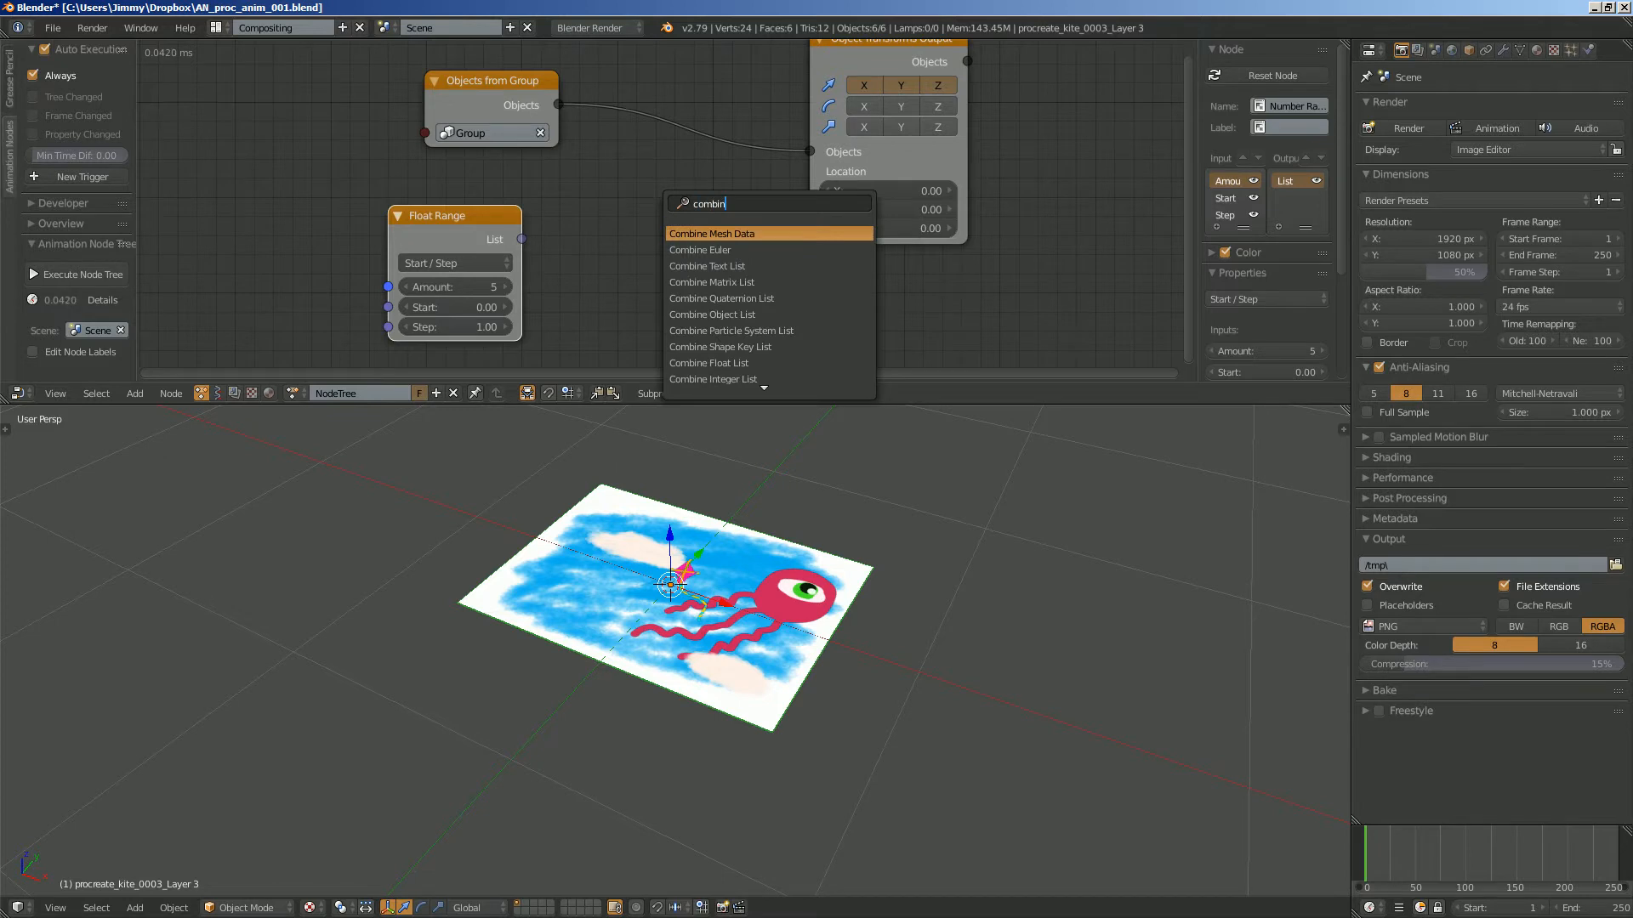
text(e v)
key(Down)
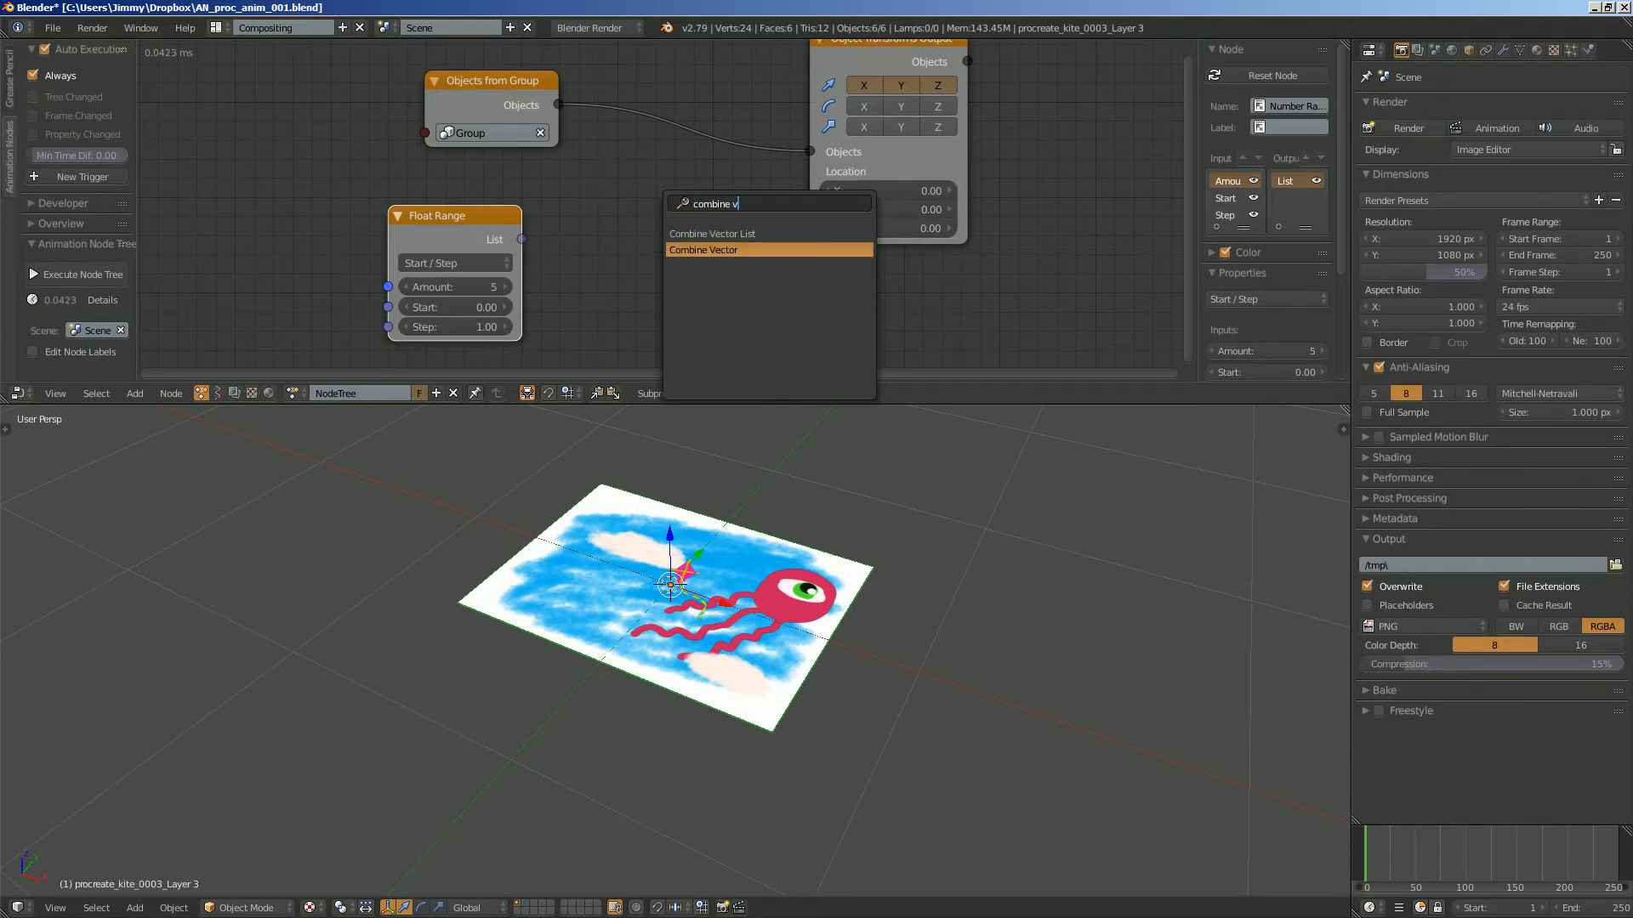
key(Return)
key(ctrl+s)
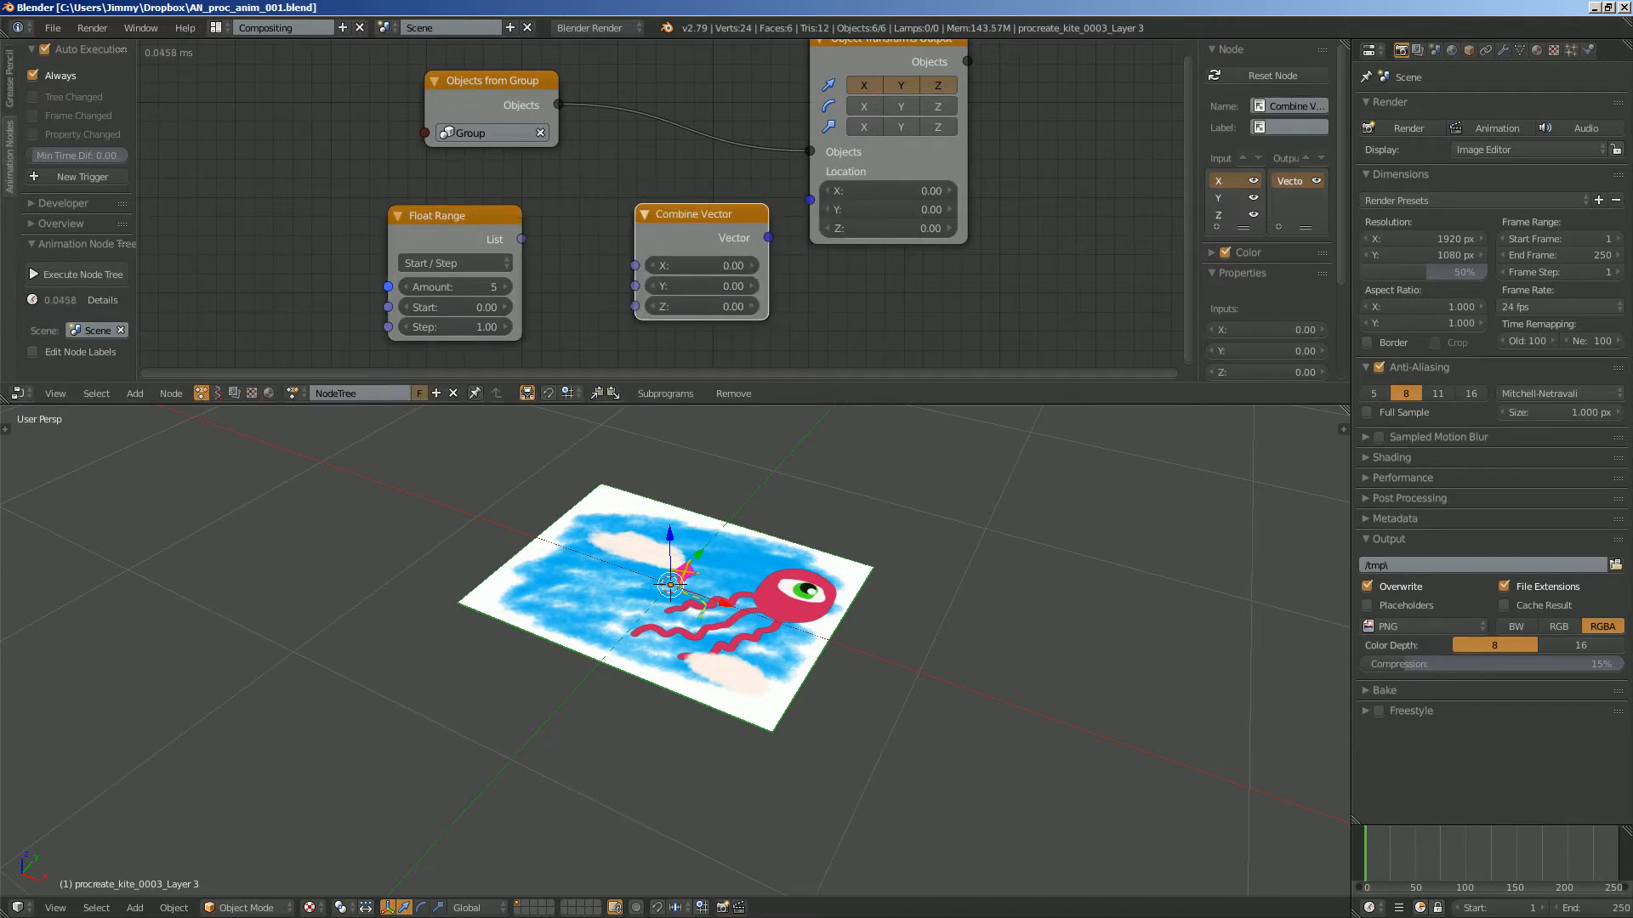
- Link the Float Range list to the Z input of Combine Vector, and its vectors to the output node's Locations
drag(521, 239, 635, 306)
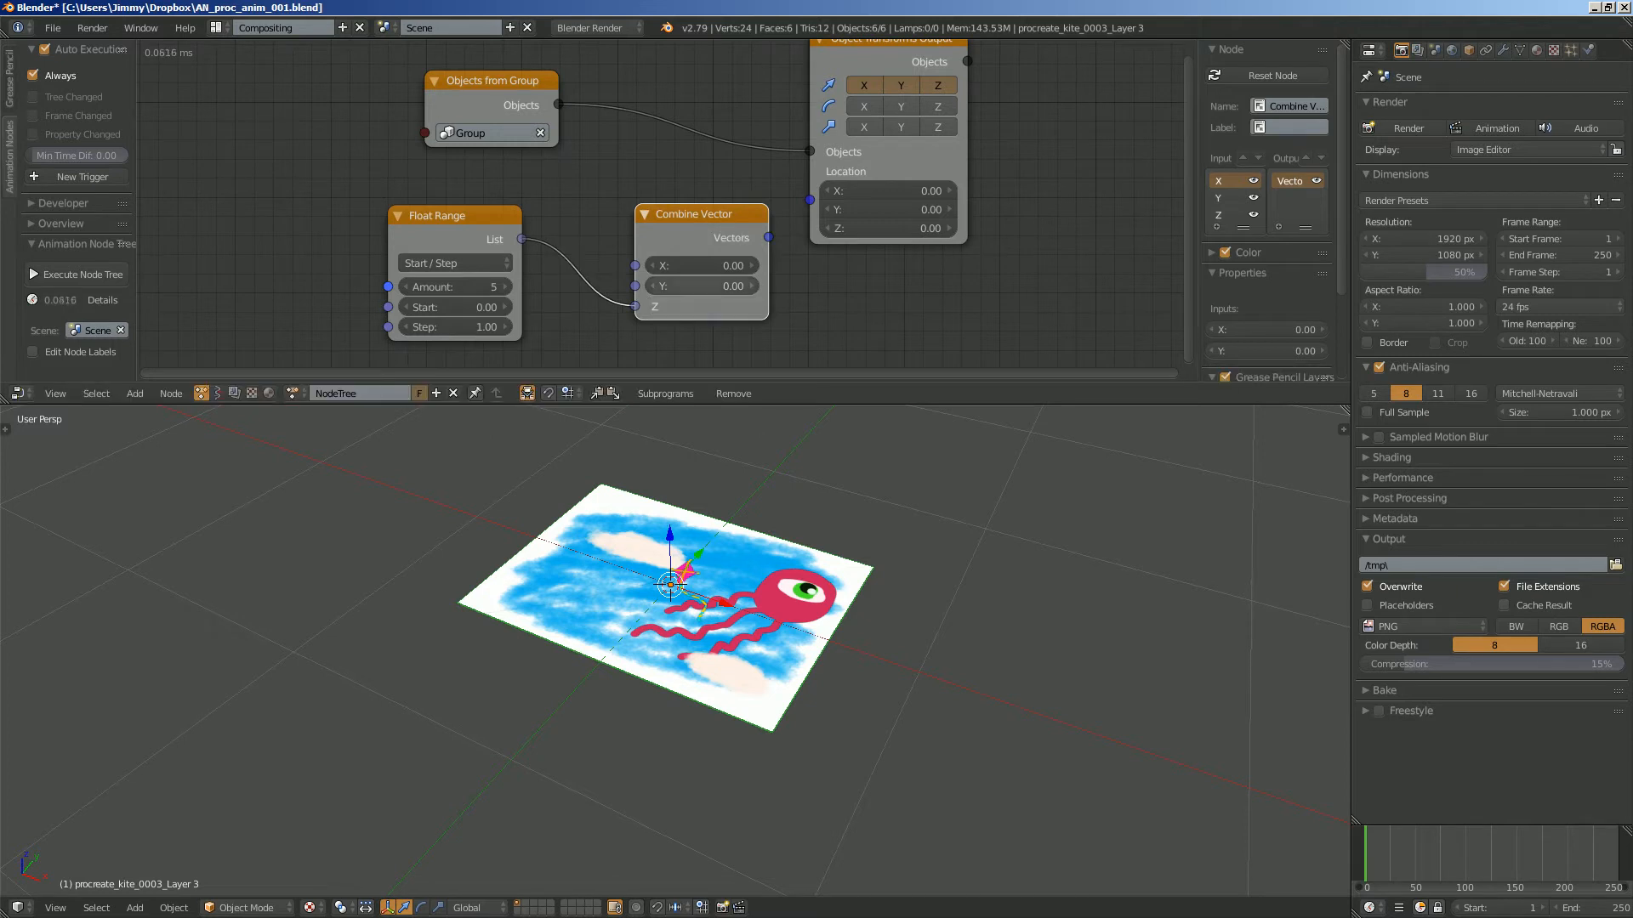
drag(693, 217, 810, 199)
scroll(675, 587, down, 4)
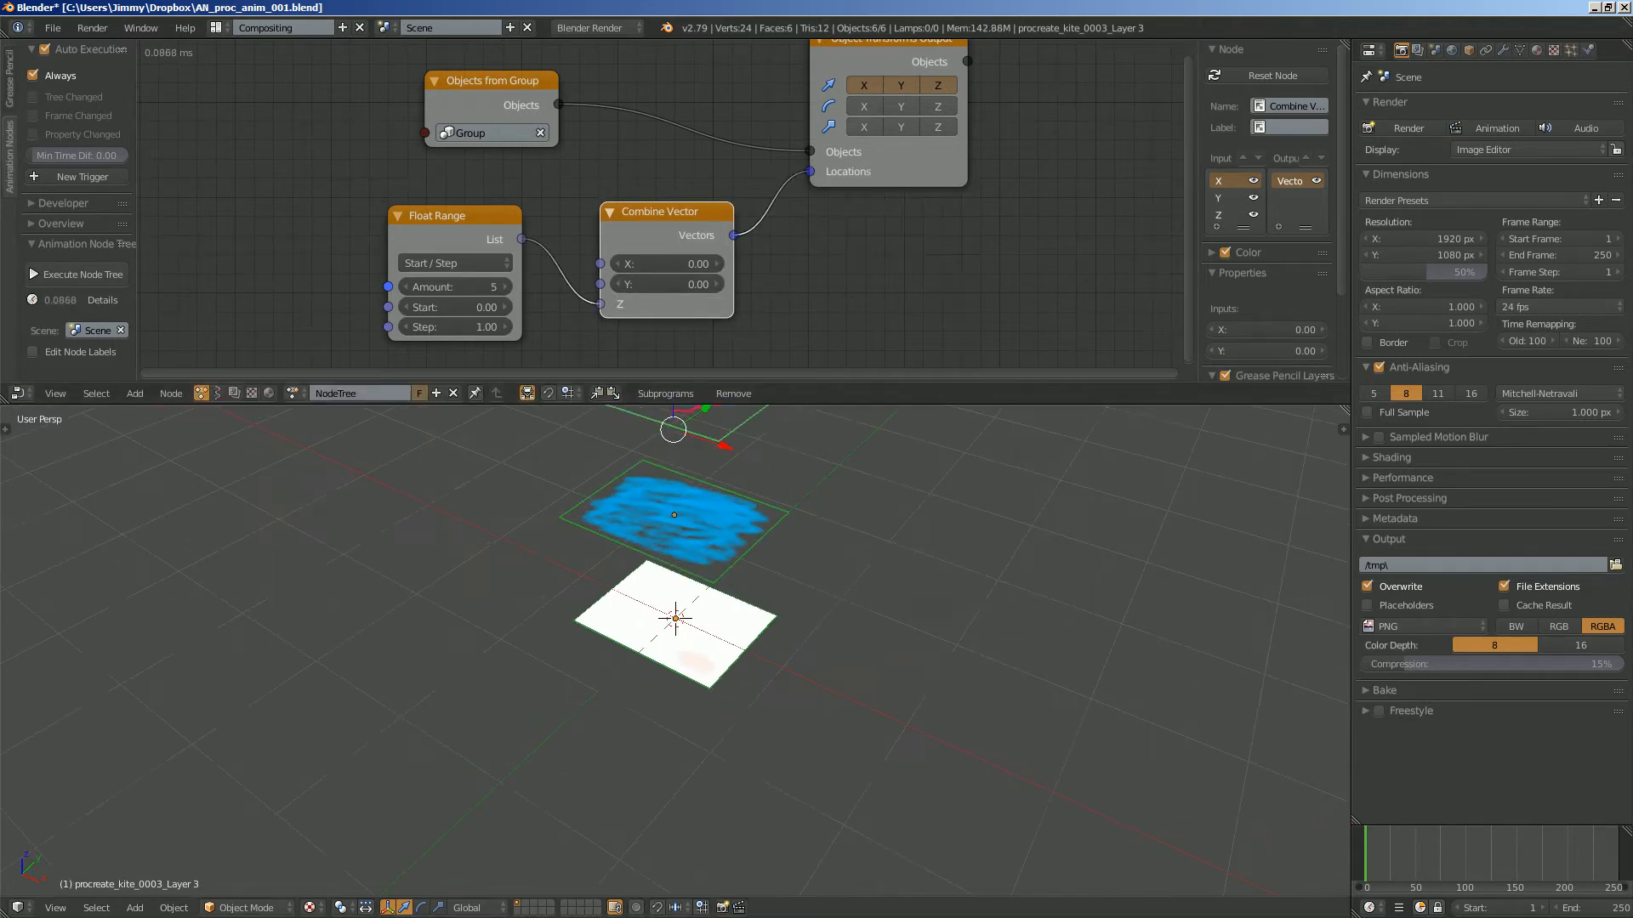
middle_drag(675, 587, 689, 596)
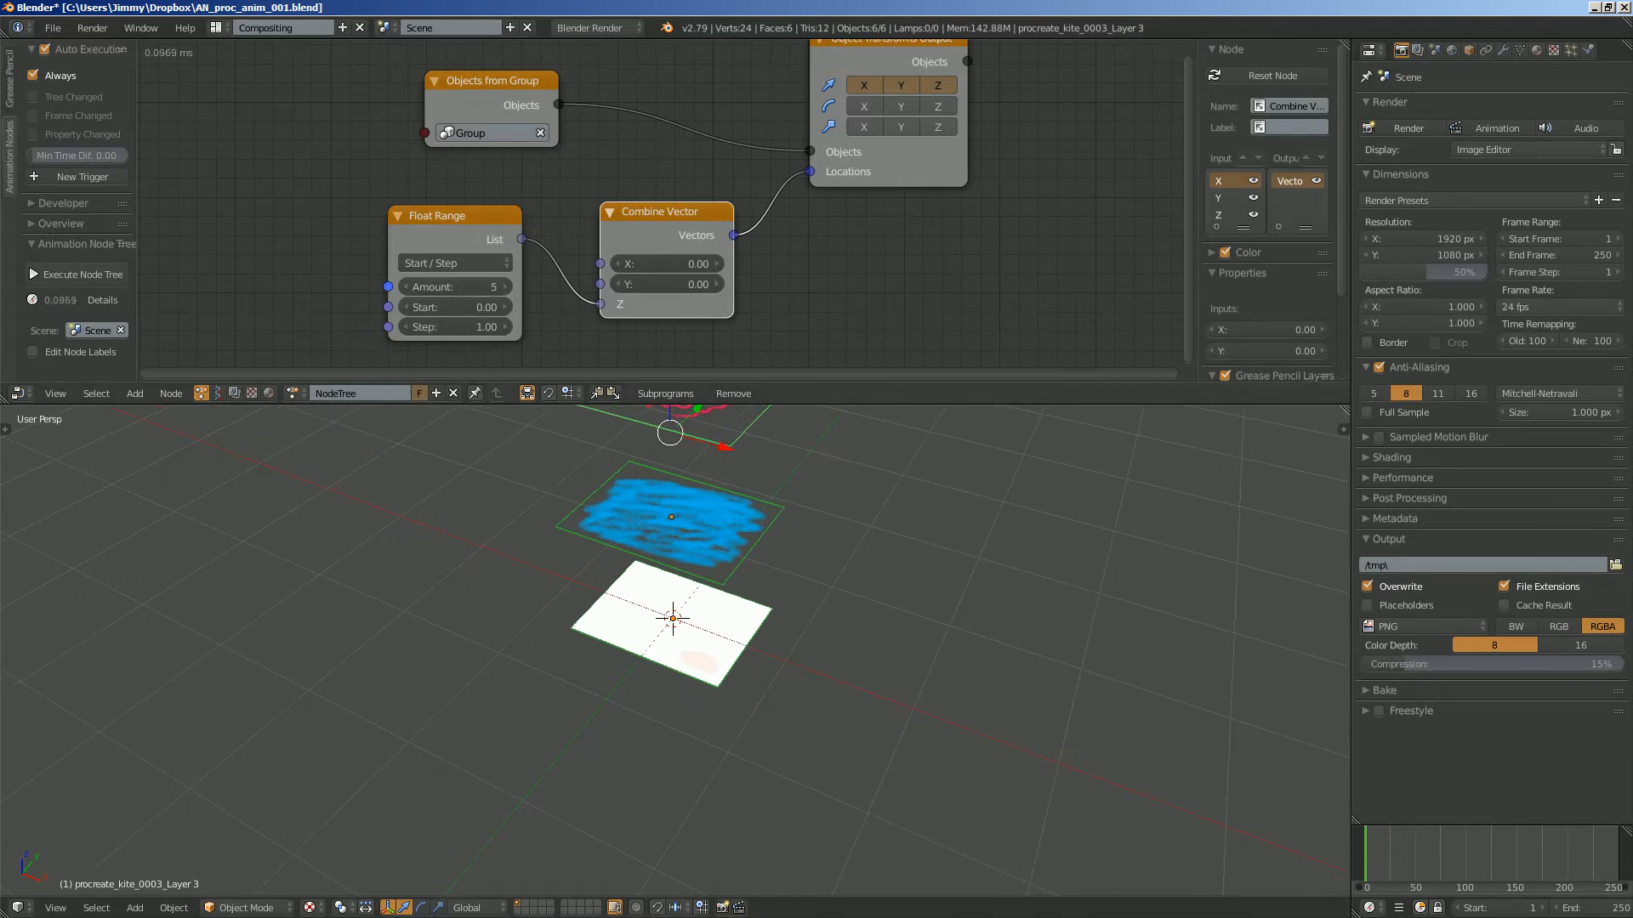
- Set the Float Range step to 0.16 and show the stacked planes in the top view
drag(455, 326, 403, 326)
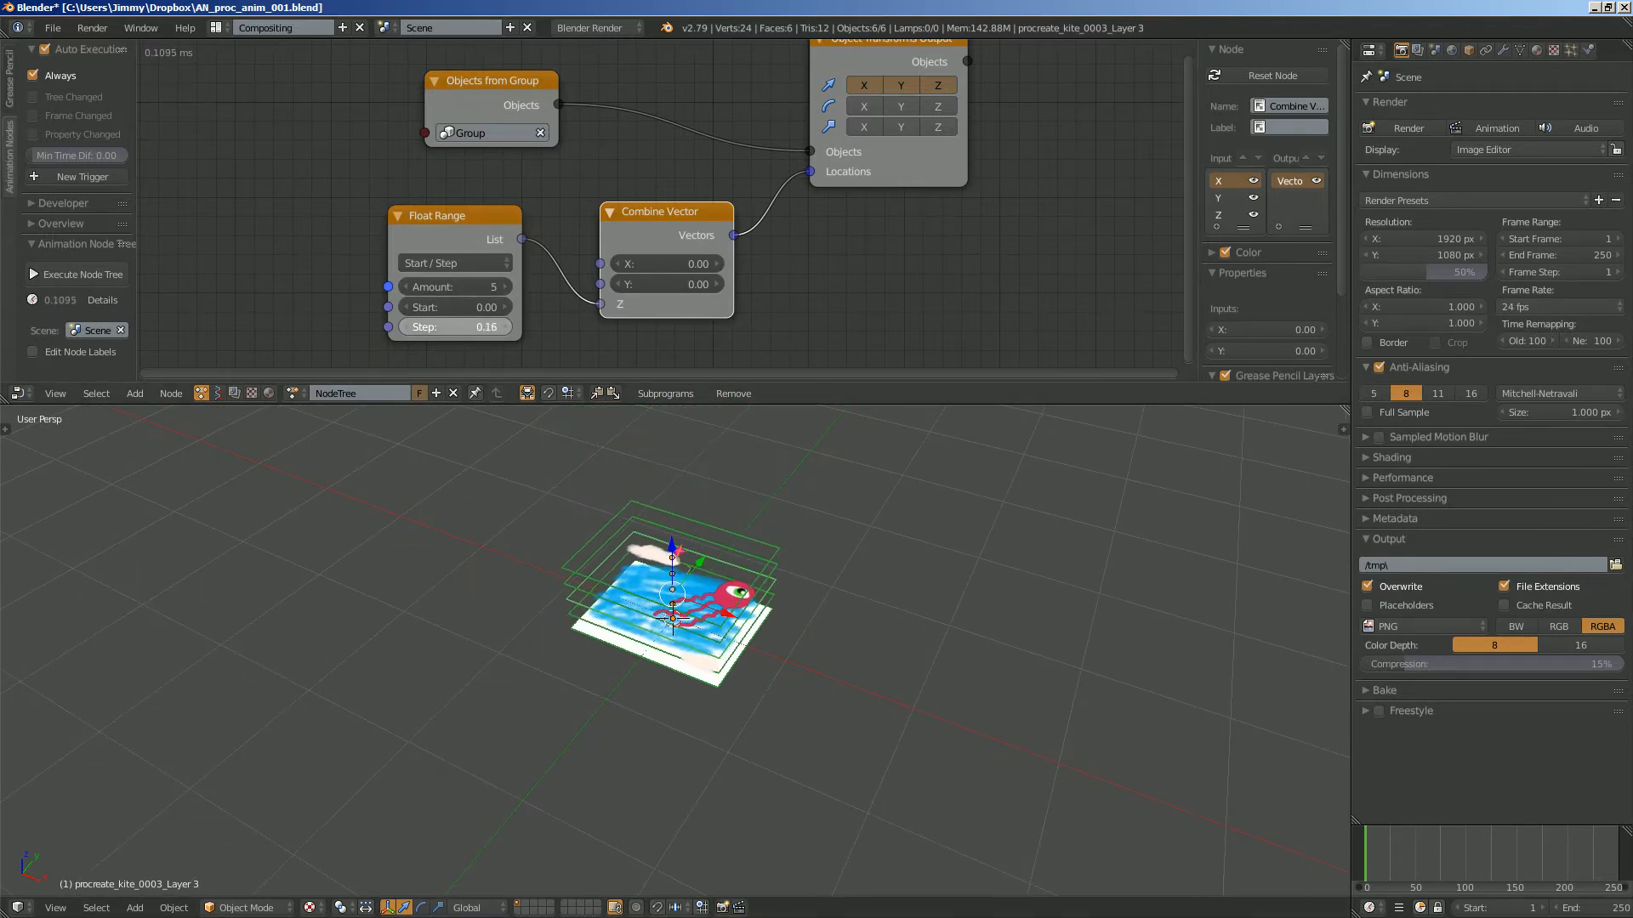
middle_drag(595, 545, 595, 613)
scroll(663, 629, up, 2)
click(55, 907)
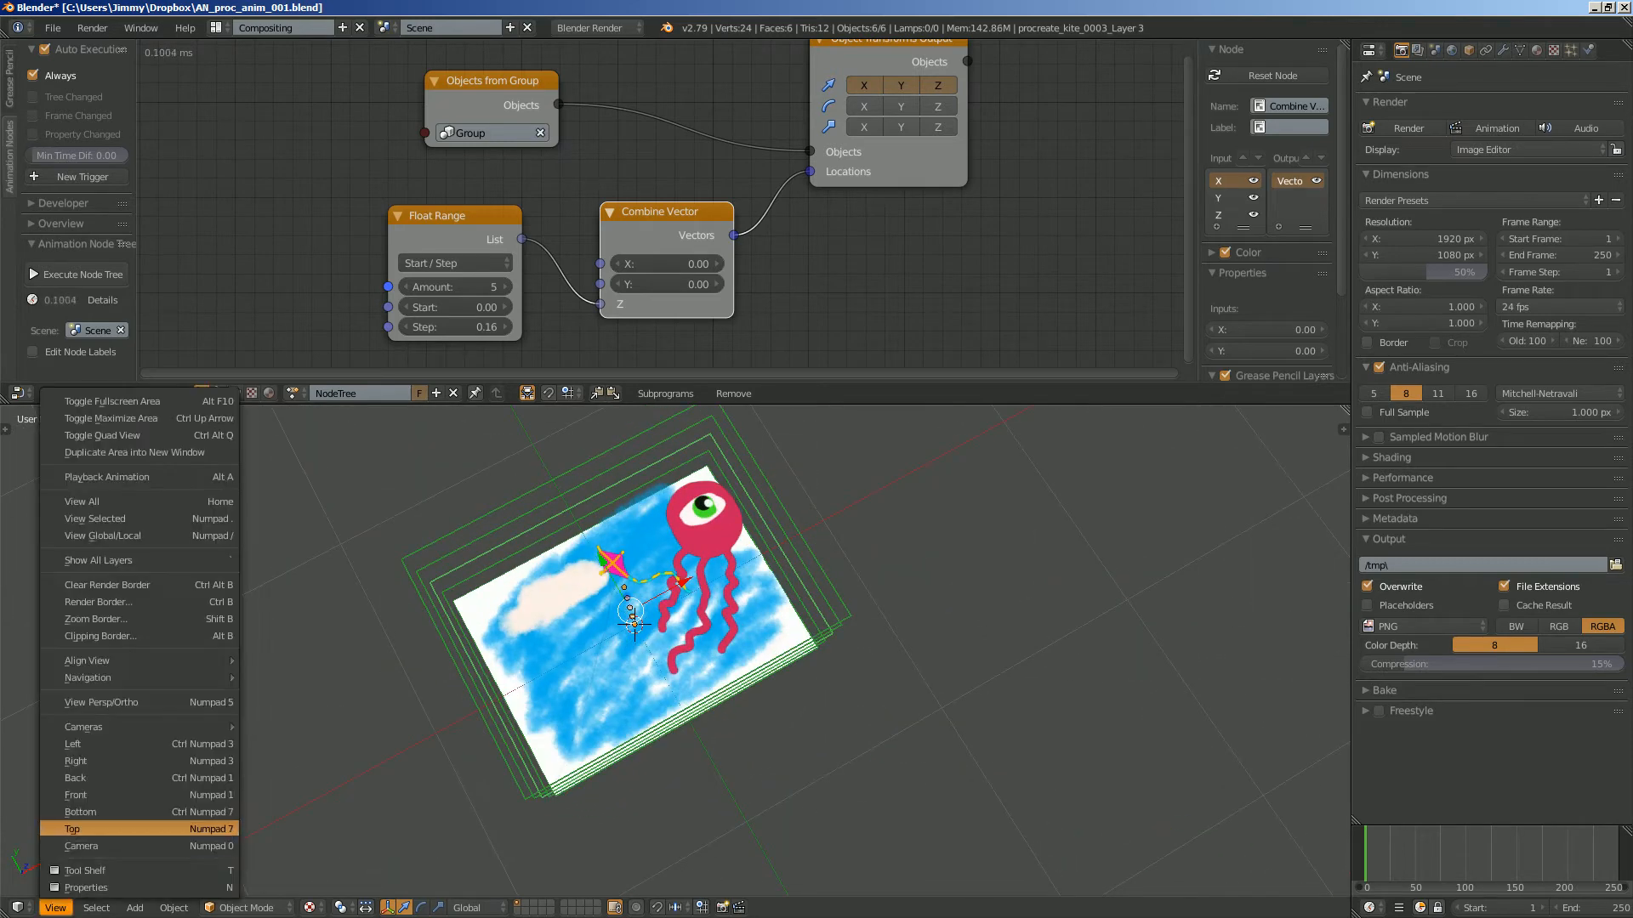
click(85, 828)
shift+middle_drag(643, 604, 646, 614)
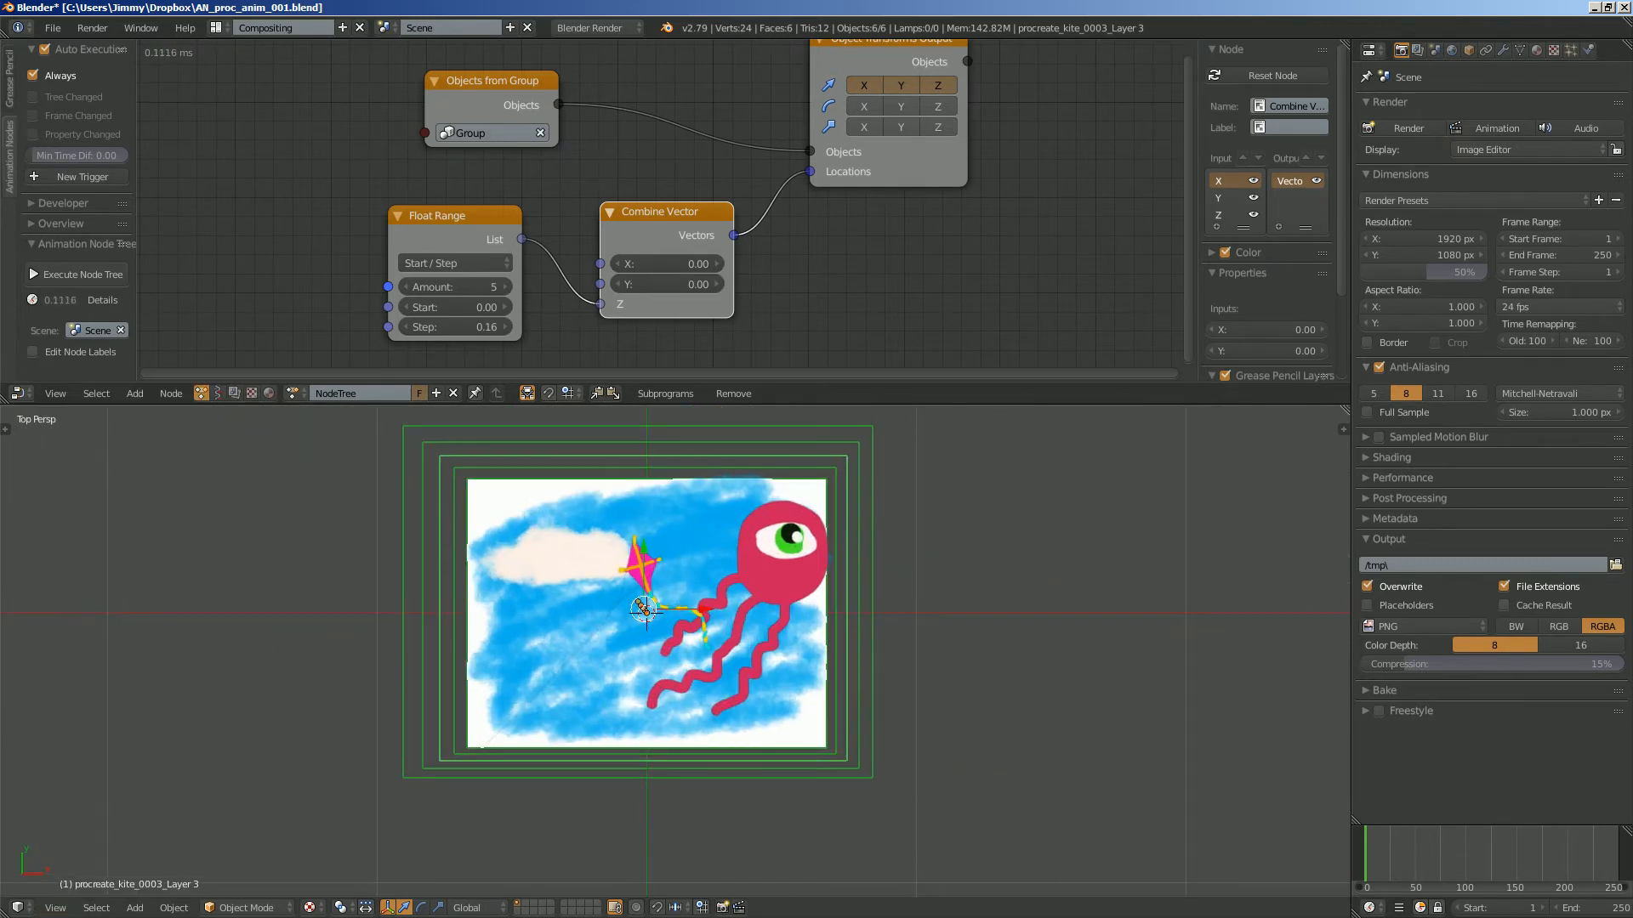
- Compare the stacked planes from above in orthographic and perspective projection
click(56, 907)
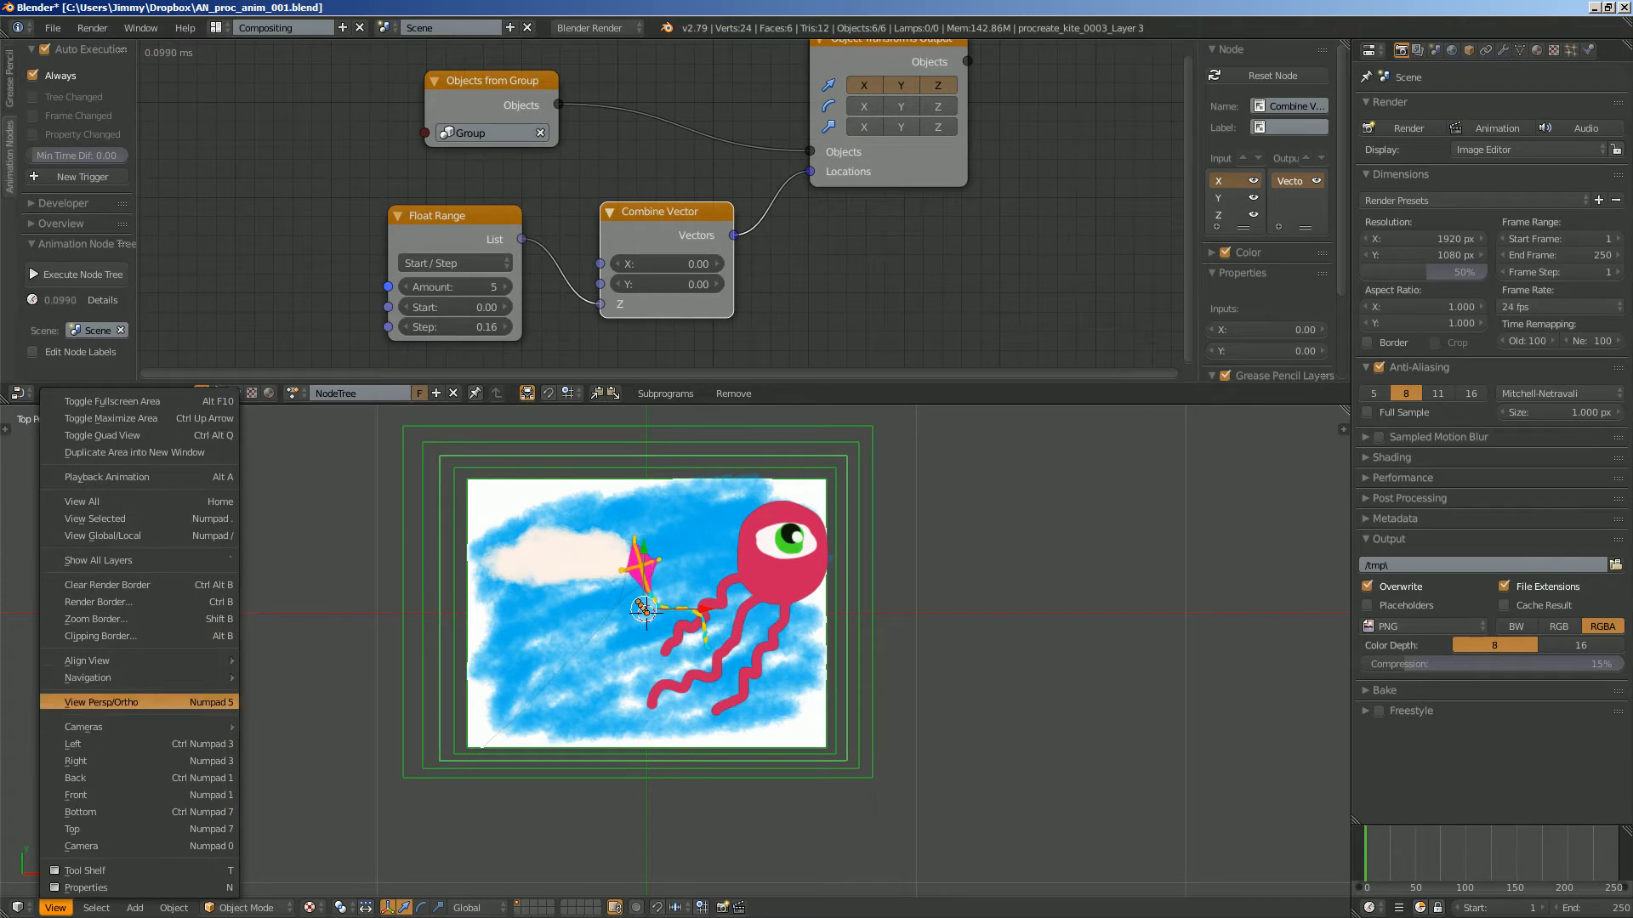
click(102, 703)
click(55, 907)
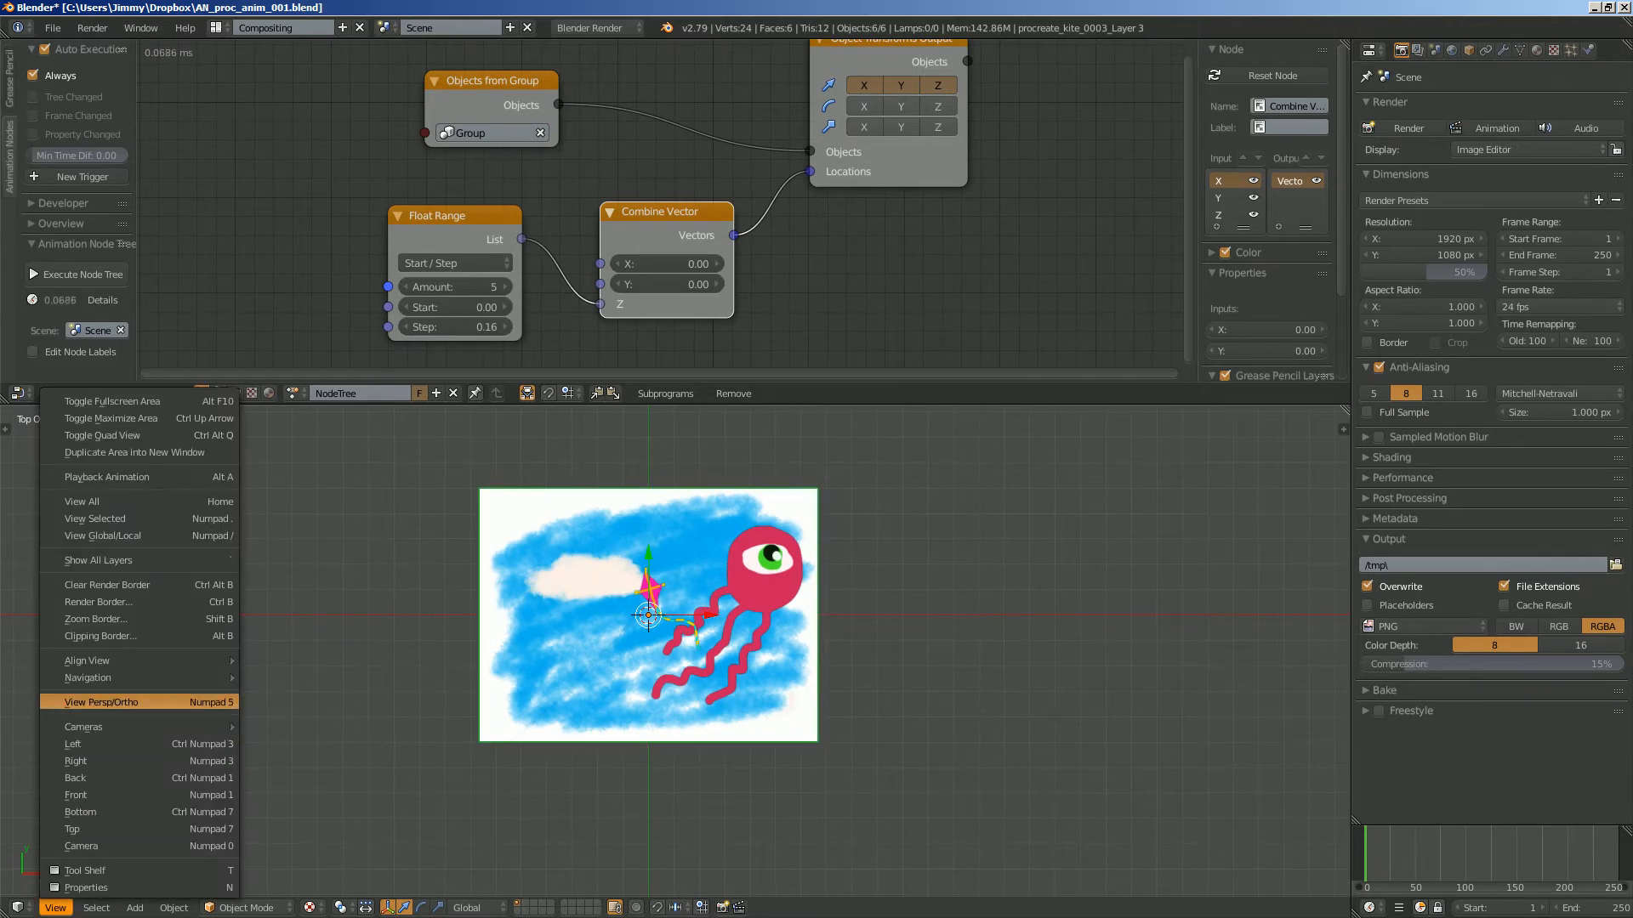
click(102, 702)
shift+middle_drag(825, 566, 825, 601)
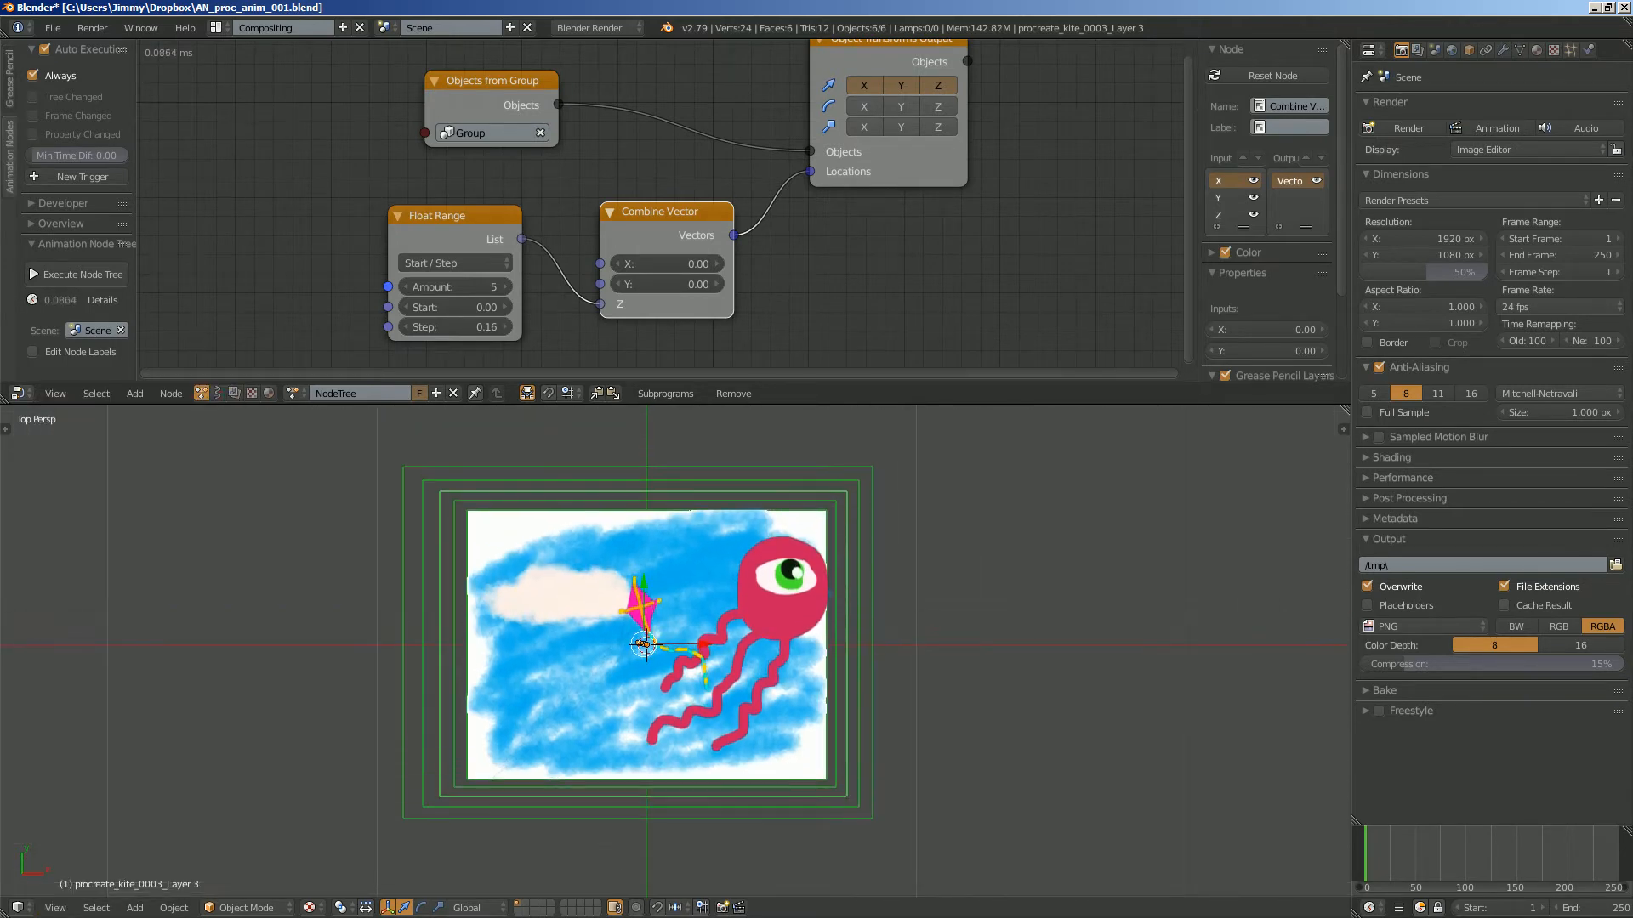
- Save the file, move the Object Transforms Output node farther right and make the node editor taller
key(ctrl+s)
click(825, 601)
scroll(821, 246, down, 2)
middle_drag(821, 246, 678, 260)
drag(740, 85, 854, 82)
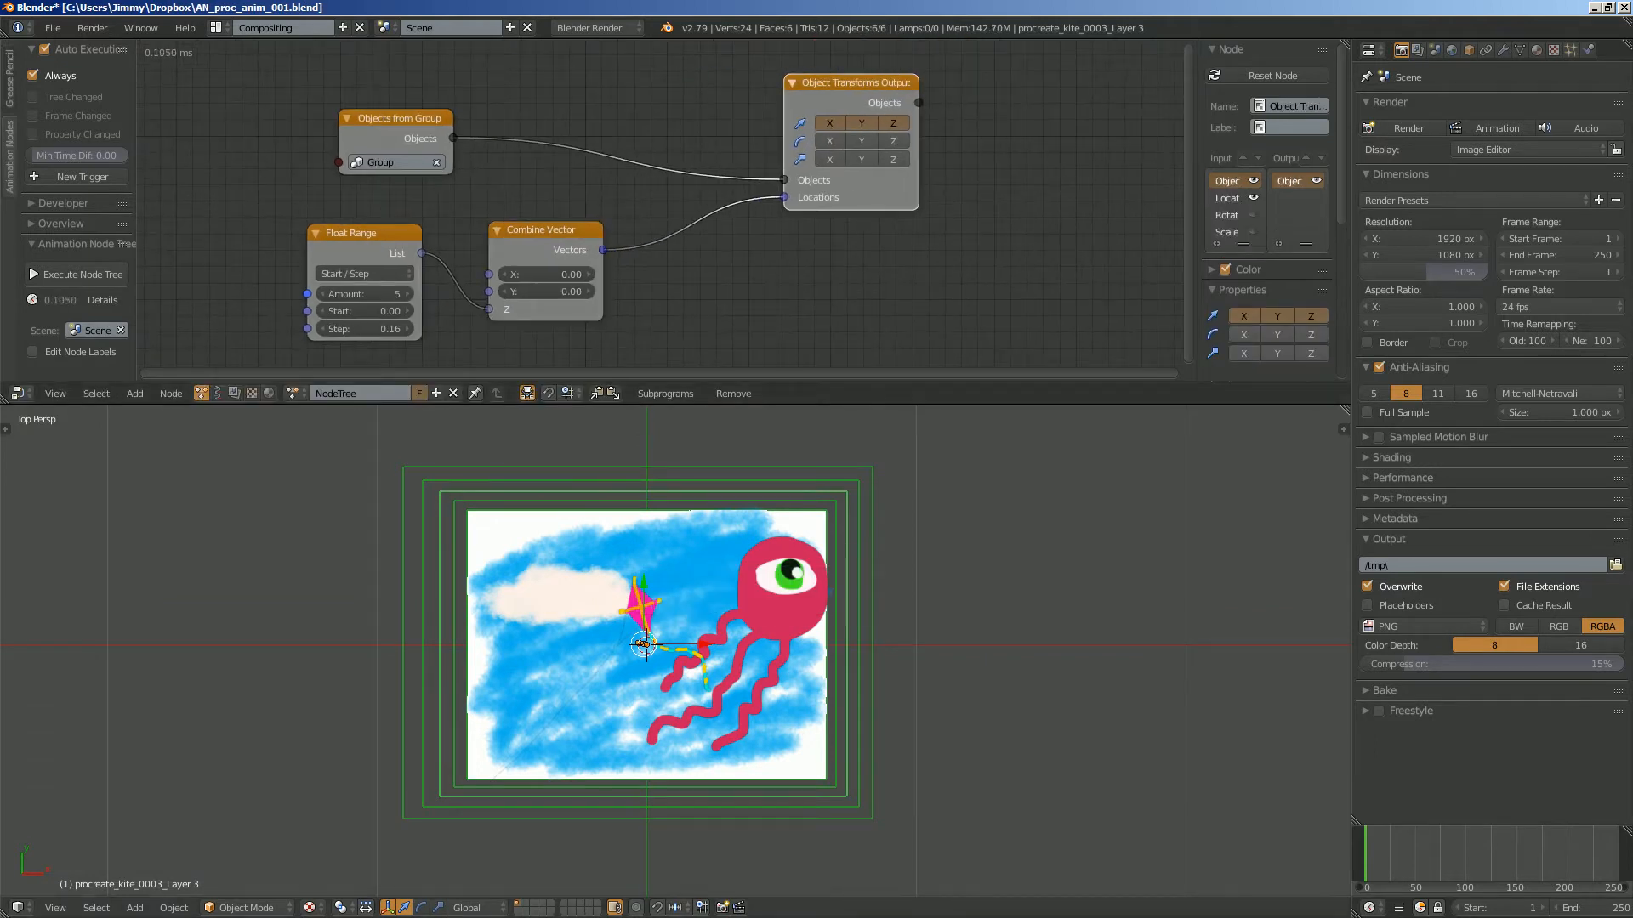
drag(885, 403, 886, 448)
- Select only the topmost plane, procreate_kite_0001_Layer 2, and move the Object Transforms Output node farther from Combine Vector
click(889, 567)
key(a)
key(a)
key(a)
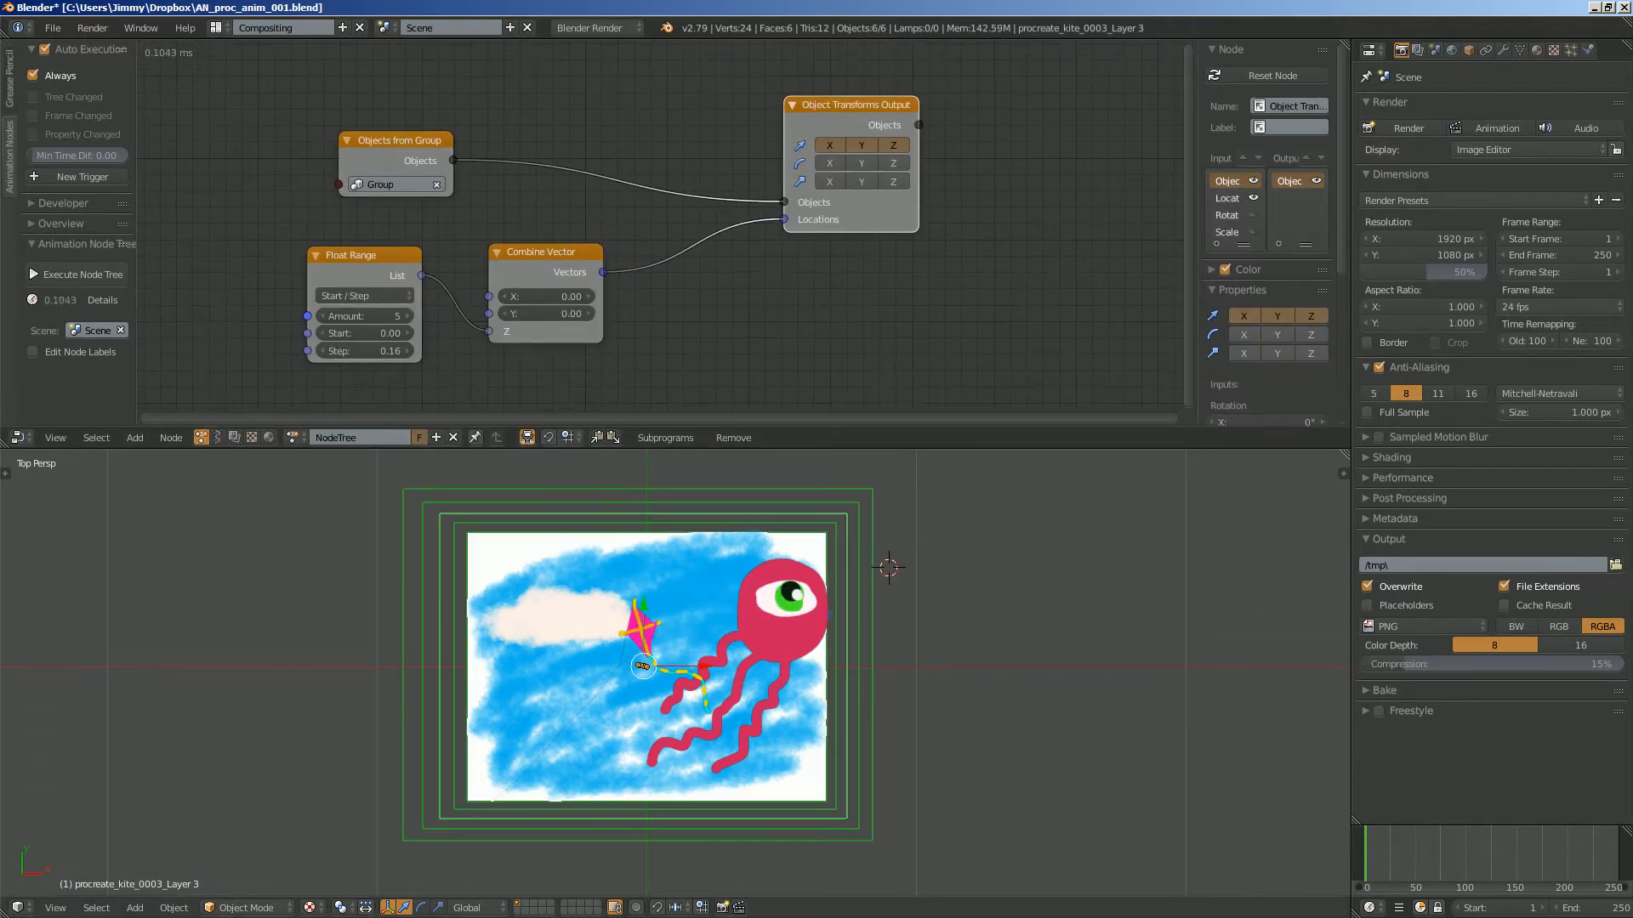
right_click(850, 588)
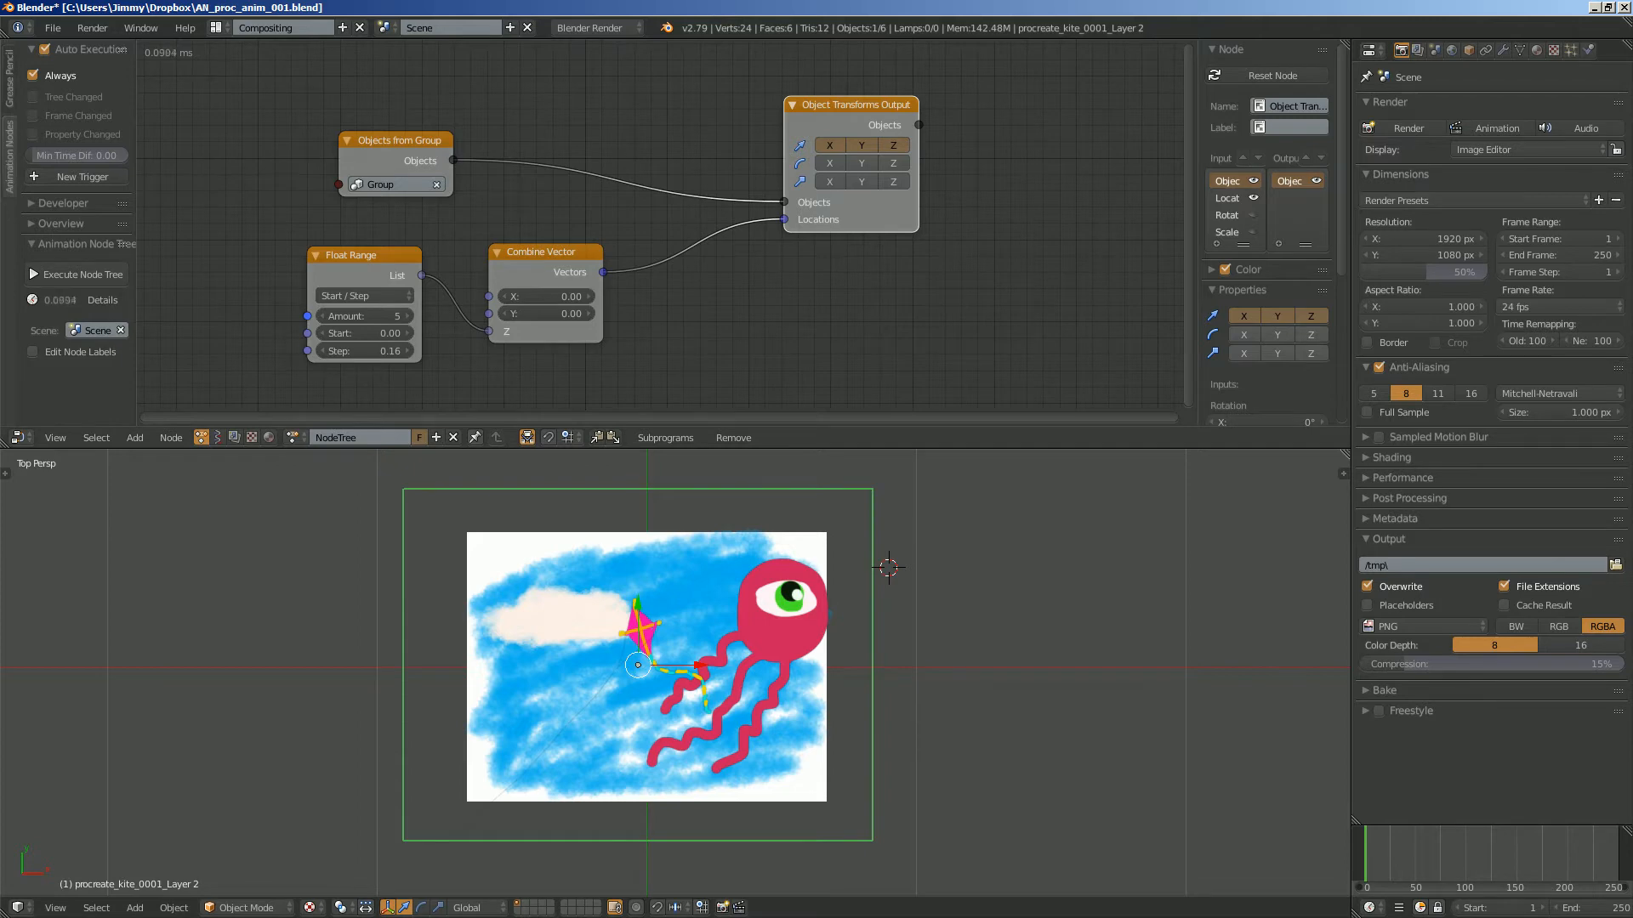
drag(853, 106, 943, 90)
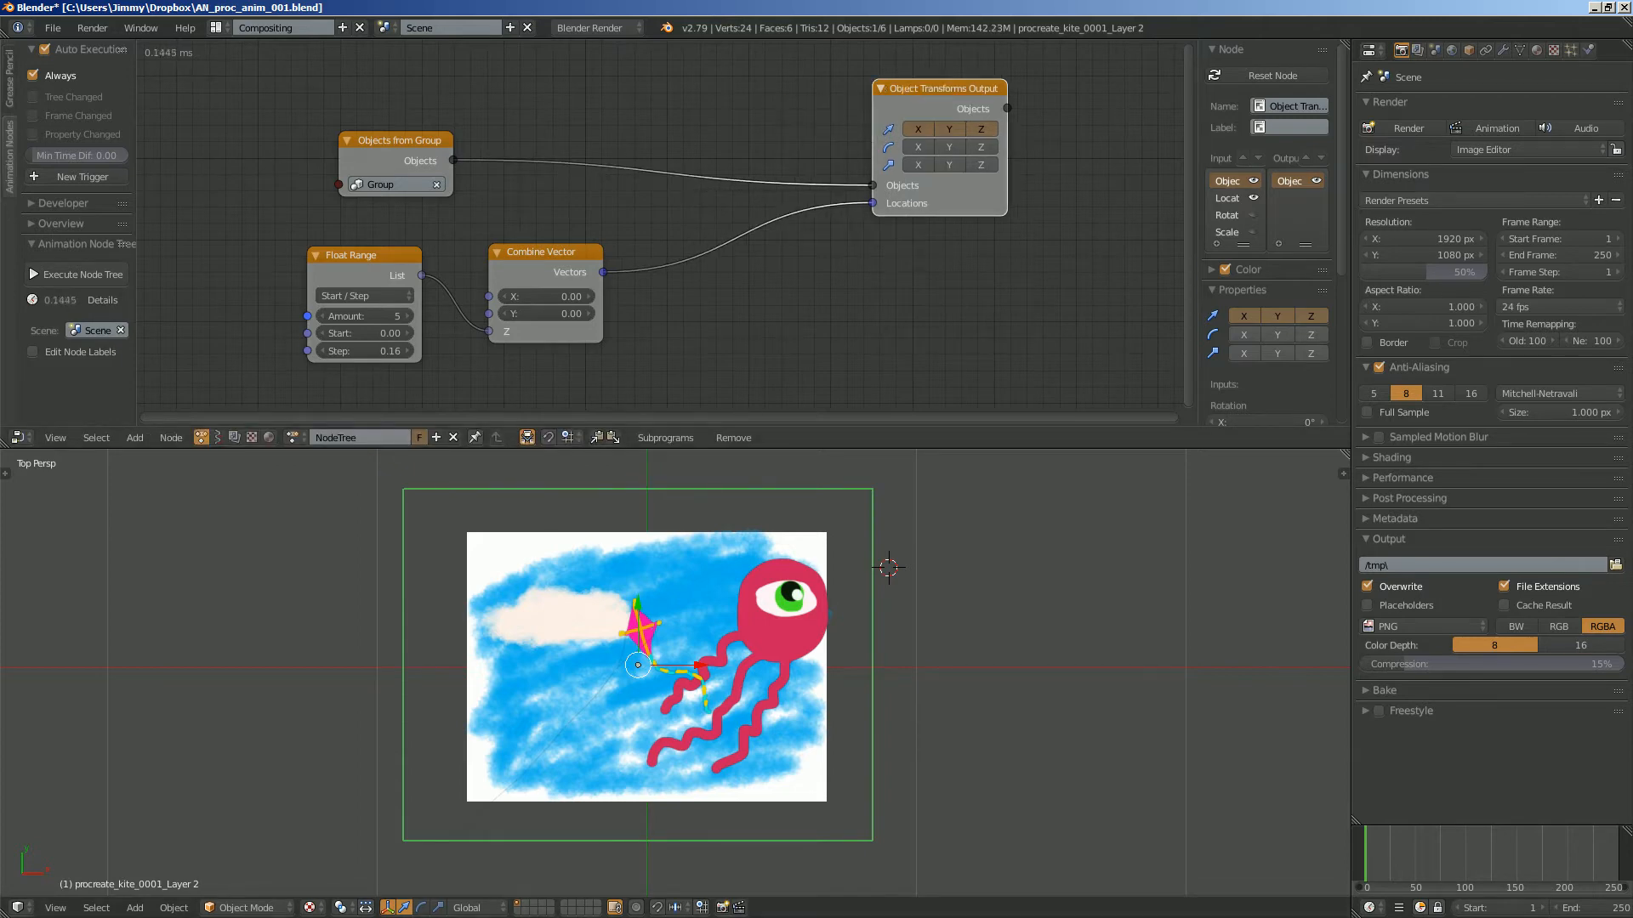
- Add a Wiggle Falloff node to the node tree, below and beyond the Combine Vector node
key(ctrl+a)
text(wig)
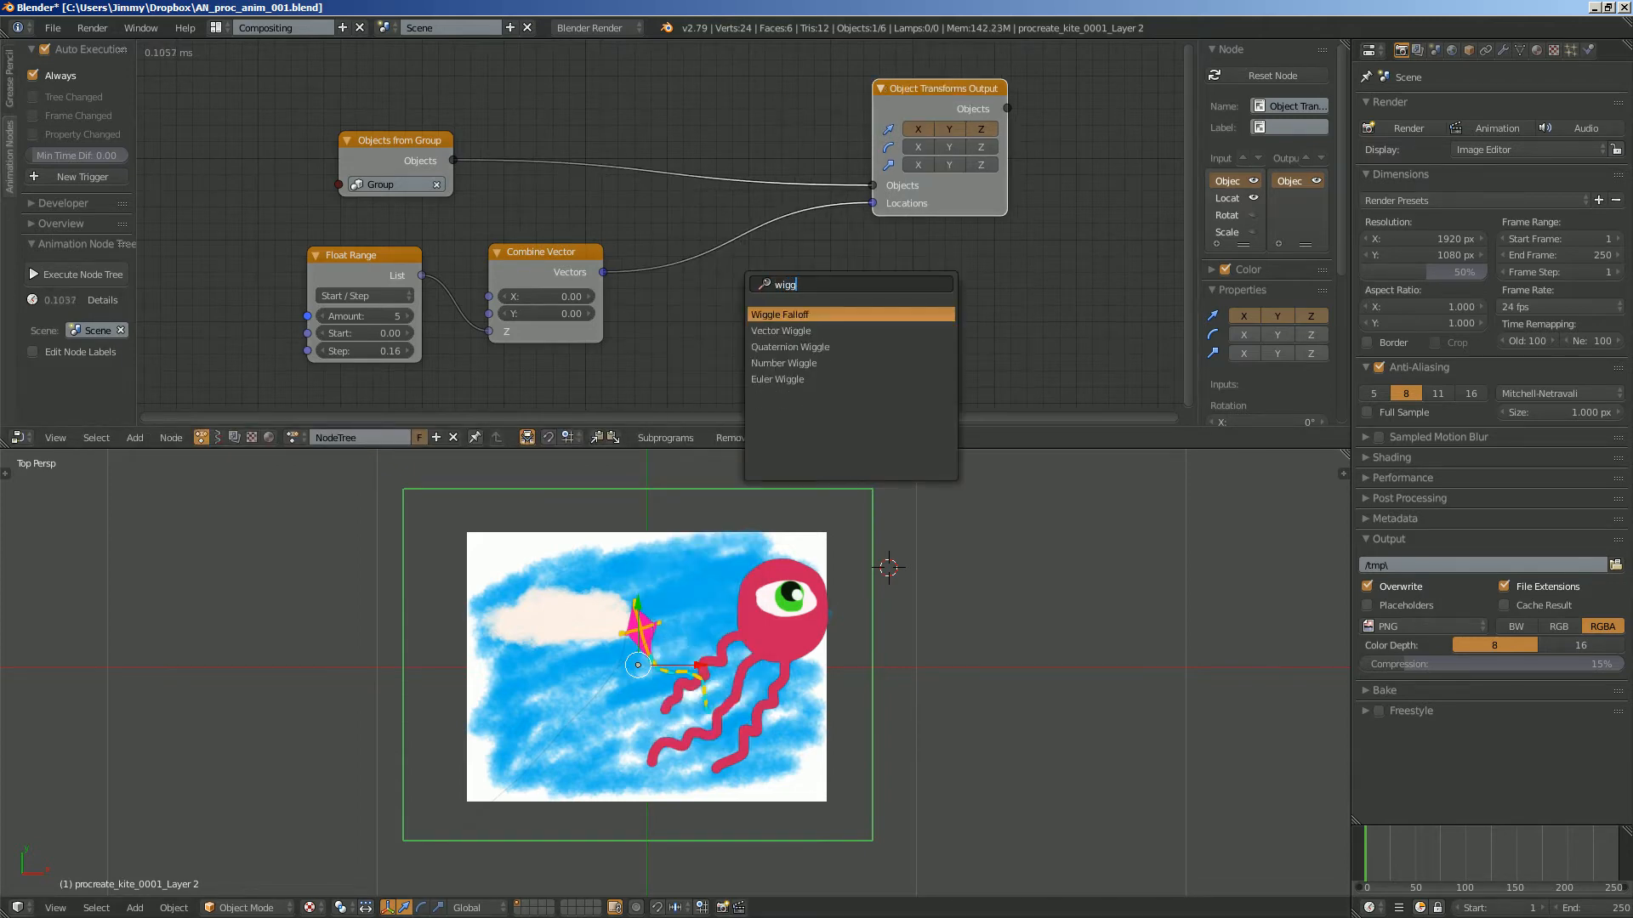
text(g)
key(Down)
key(Down)
key(Down)
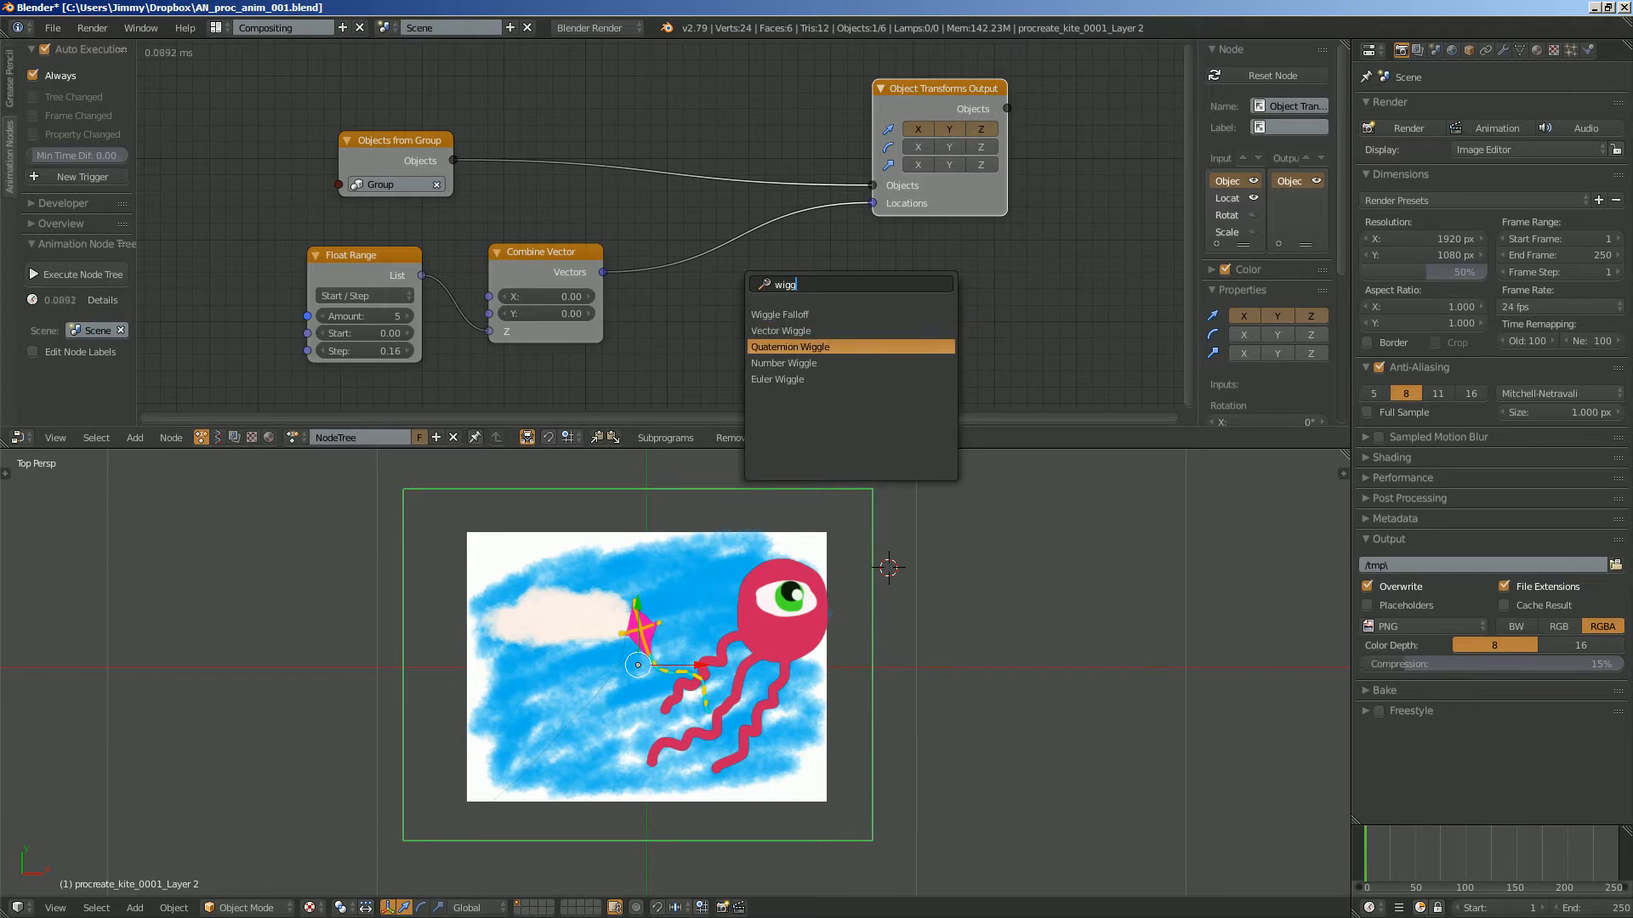
key(Up)
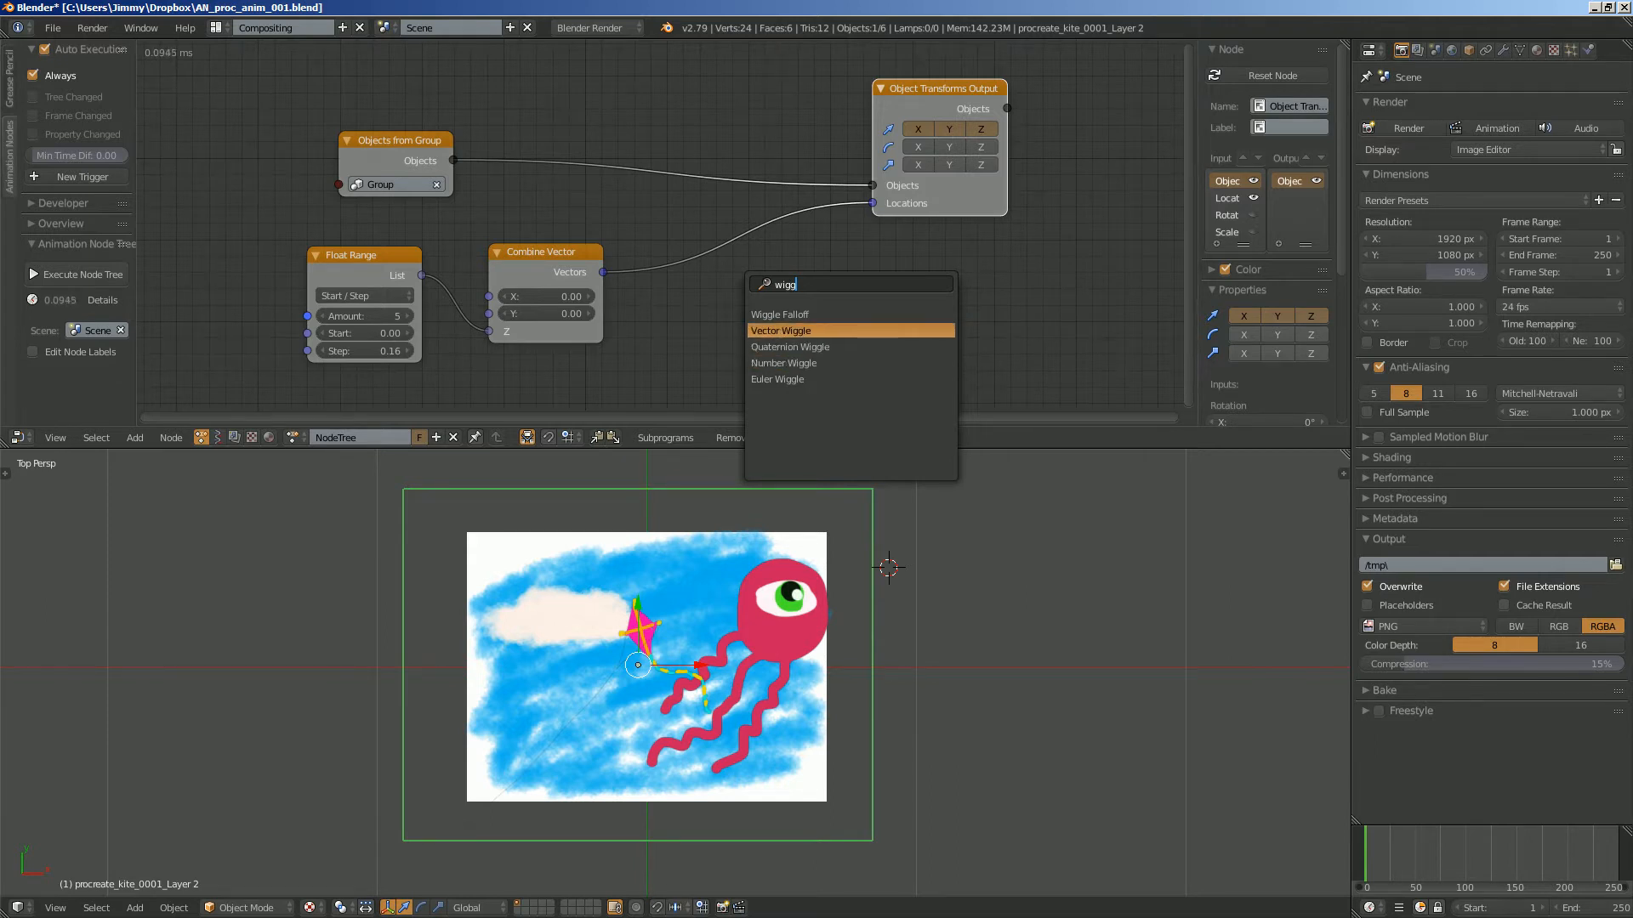
key(Up)
key(Return)
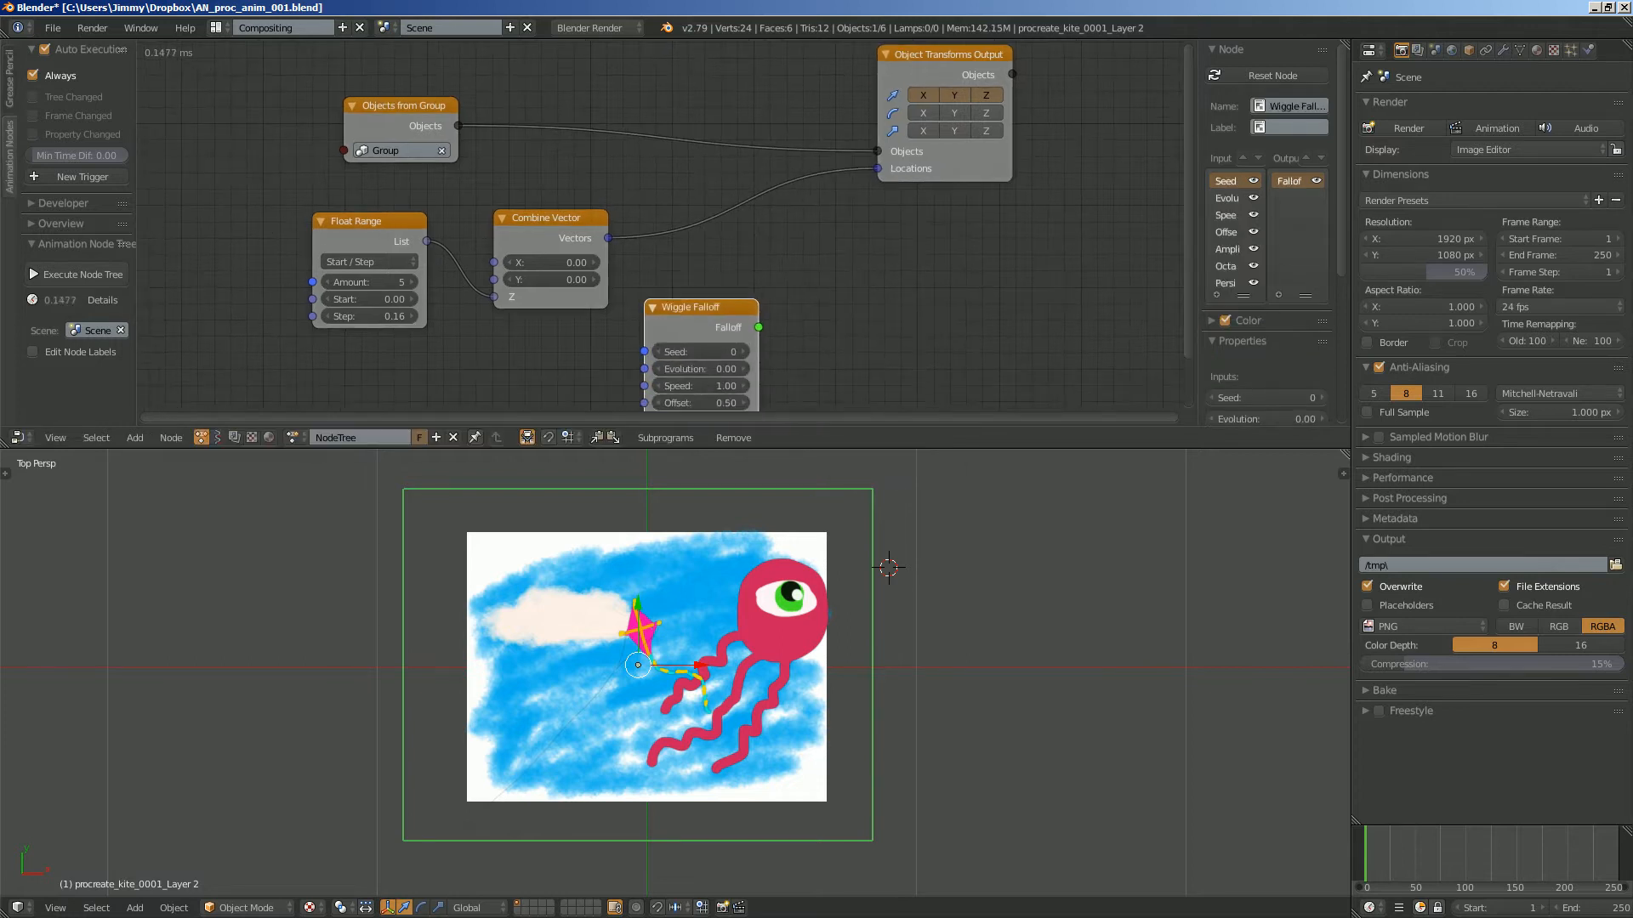
- Add an Offset Vector node and insert it into the link between Combine Vector and Object Transforms Output
key(ctrl+a)
text(fal)
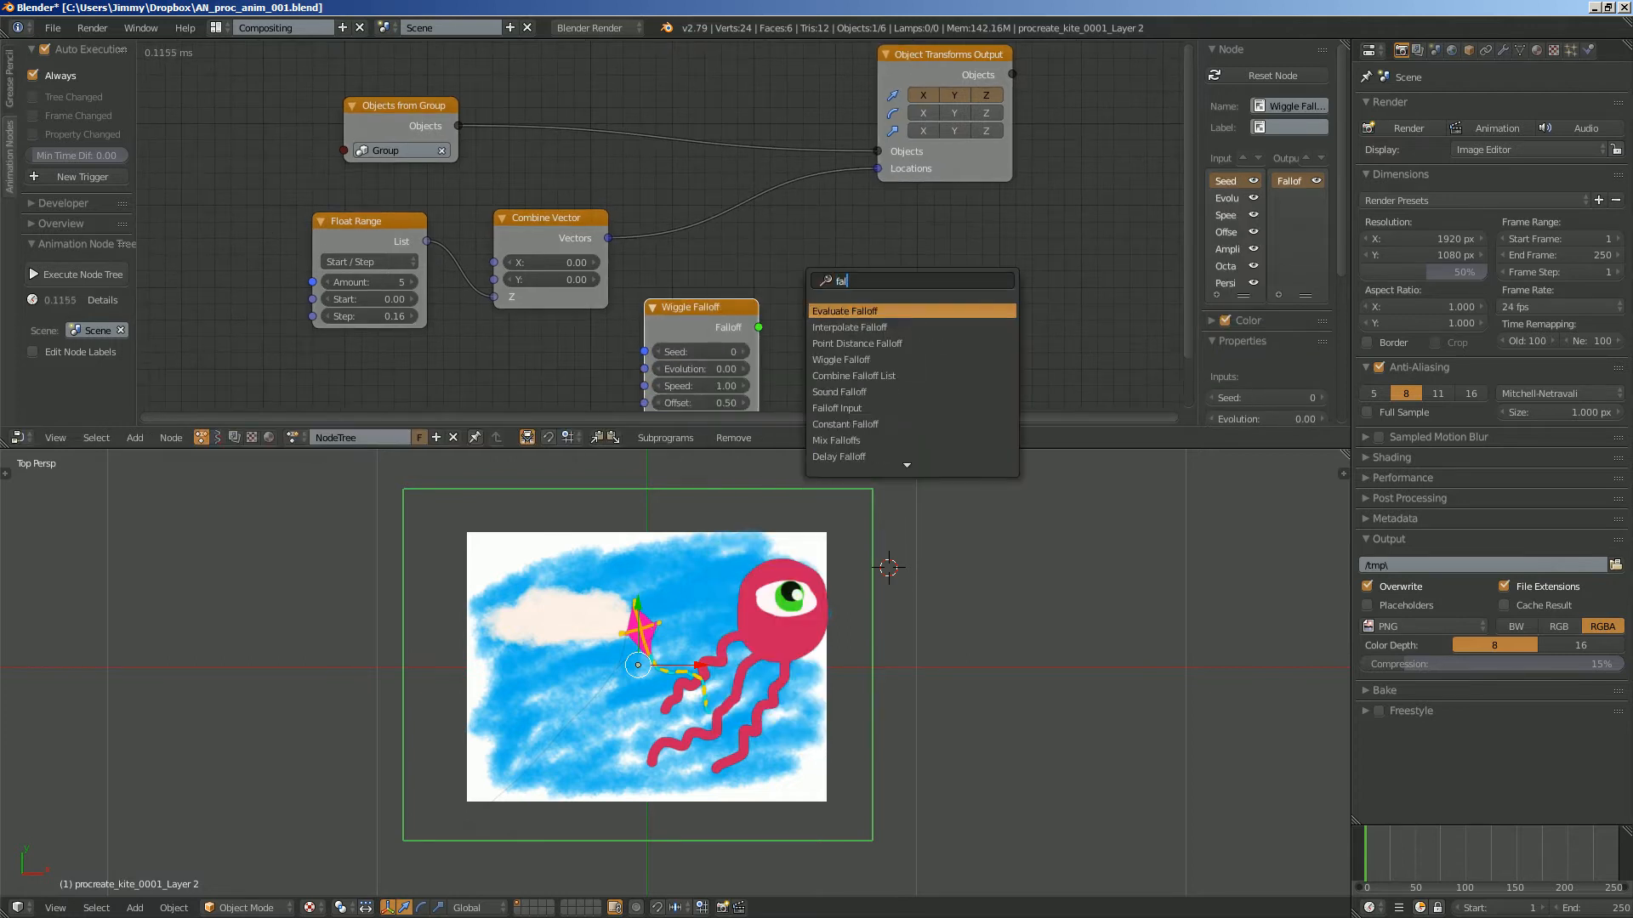
key(BackSpace)
key(BackSpace)
key(BackSpace)
text(offset)
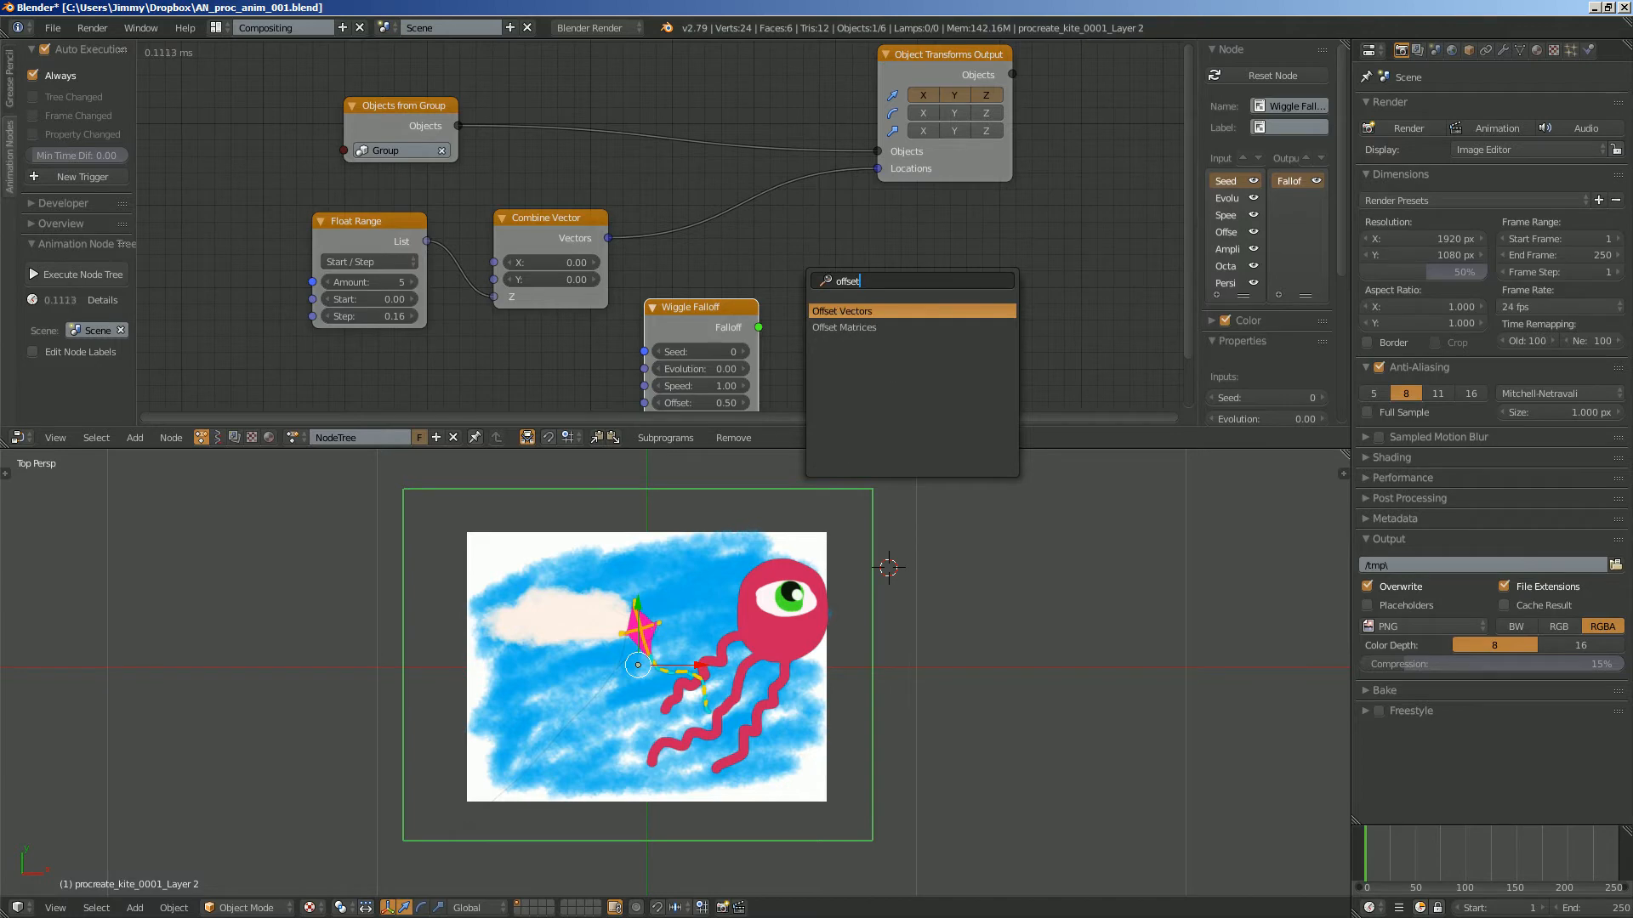
key(Return)
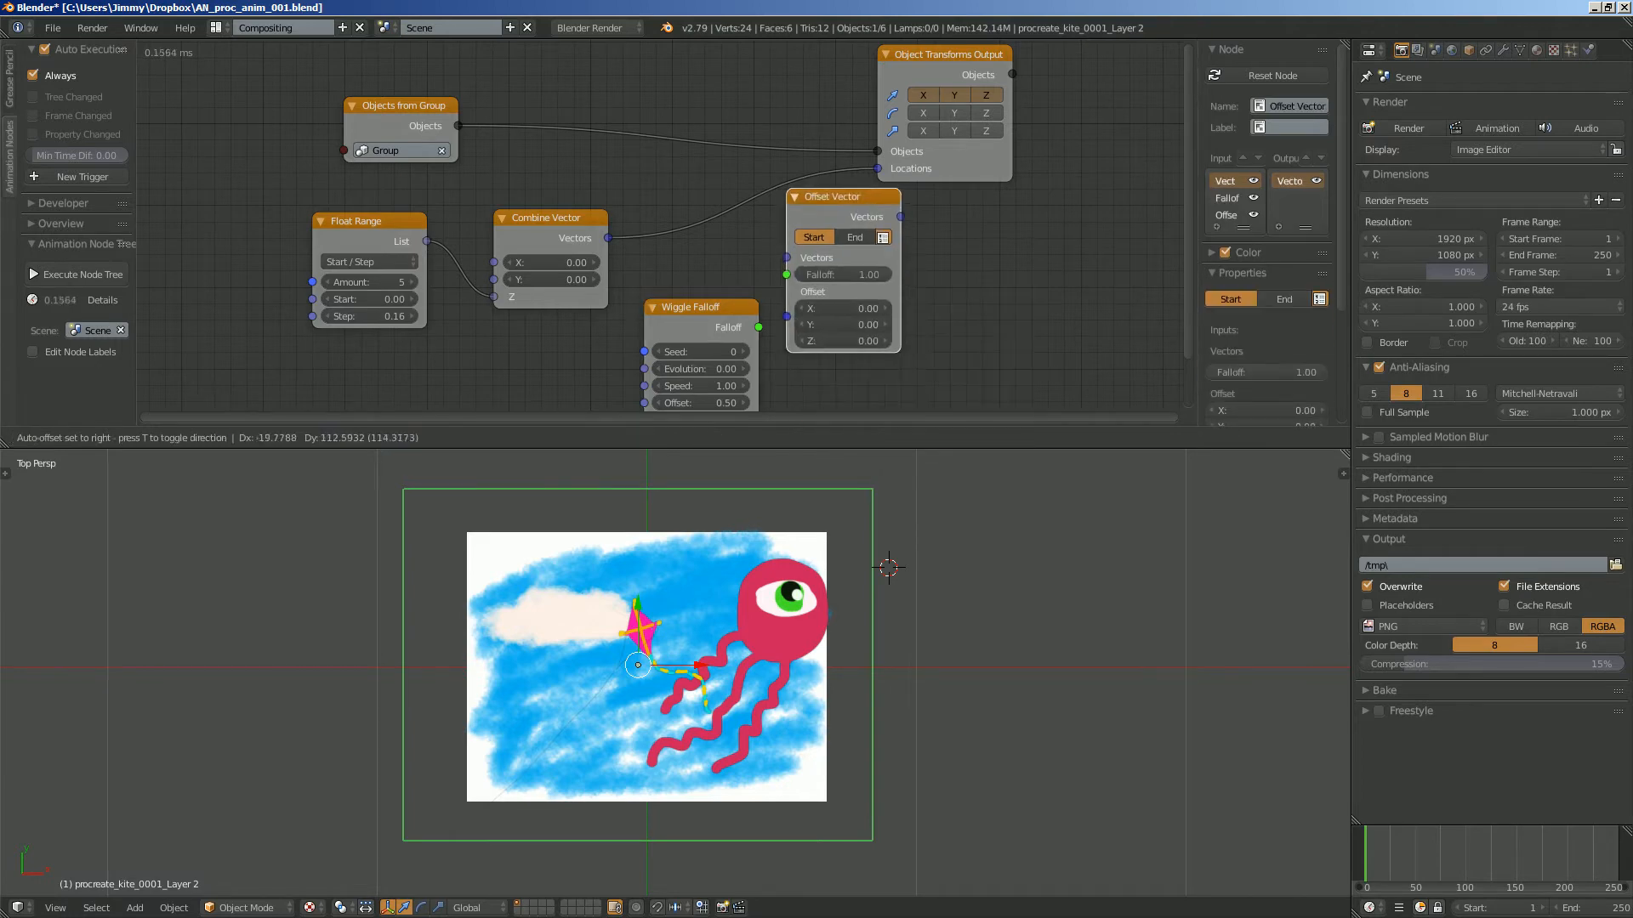
click(806, 217)
drag(837, 220, 793, 196)
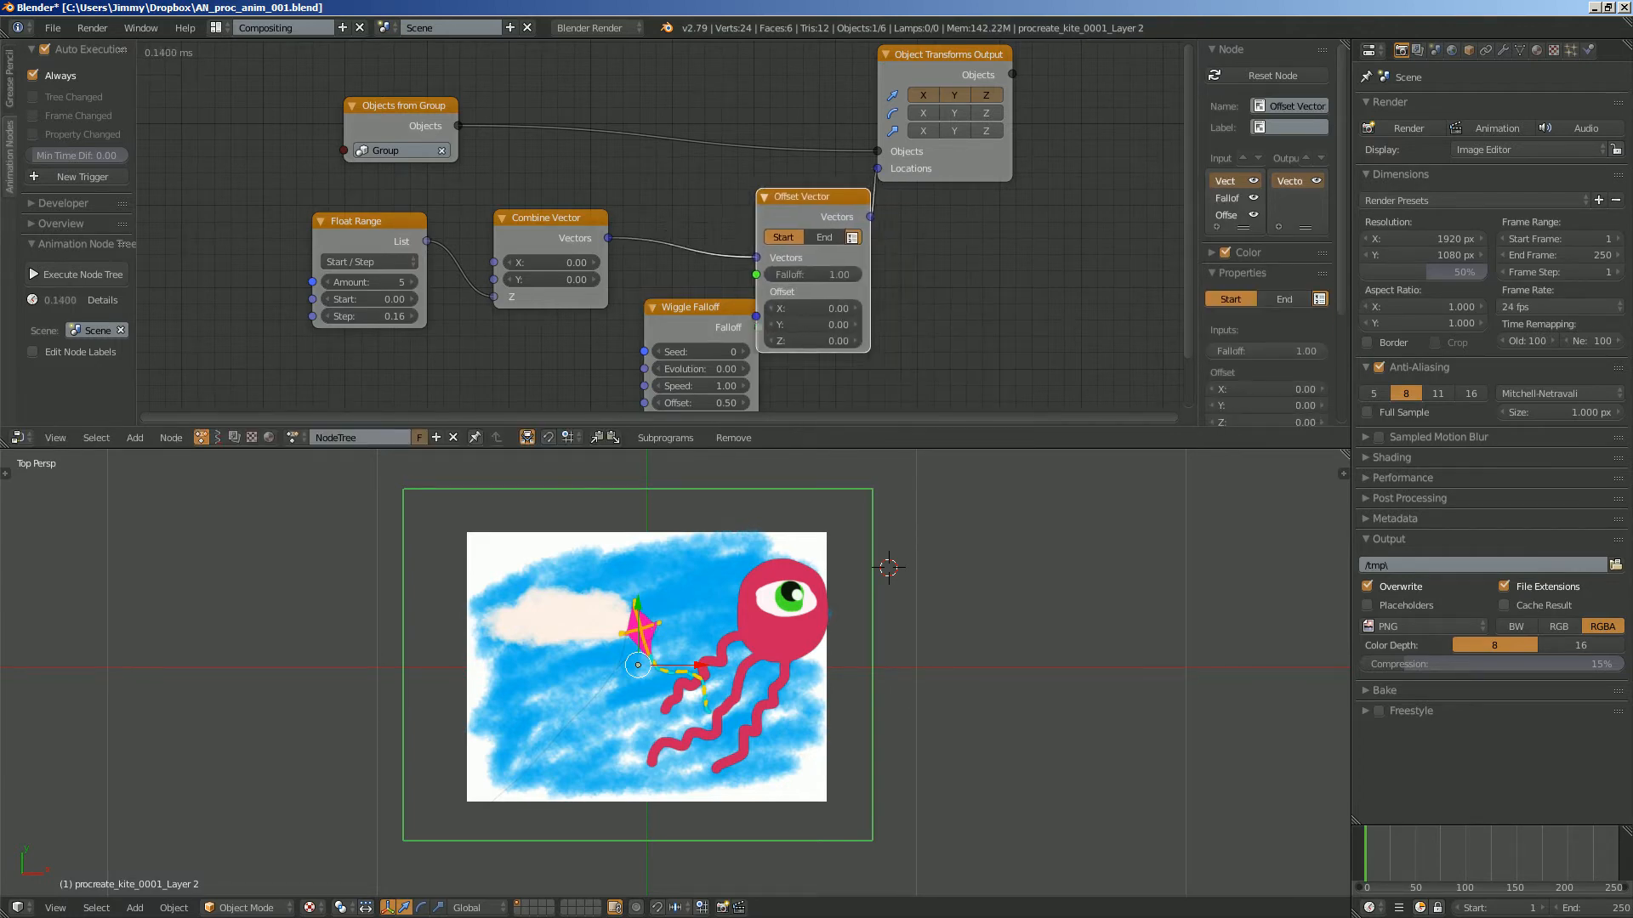
- Move the Wiggle Falloff node below Combine Vector, connect it to the Offset Vector's Falloff input, and save the file
drag(672, 308, 517, 312)
middle_drag(634, 276, 638, 225)
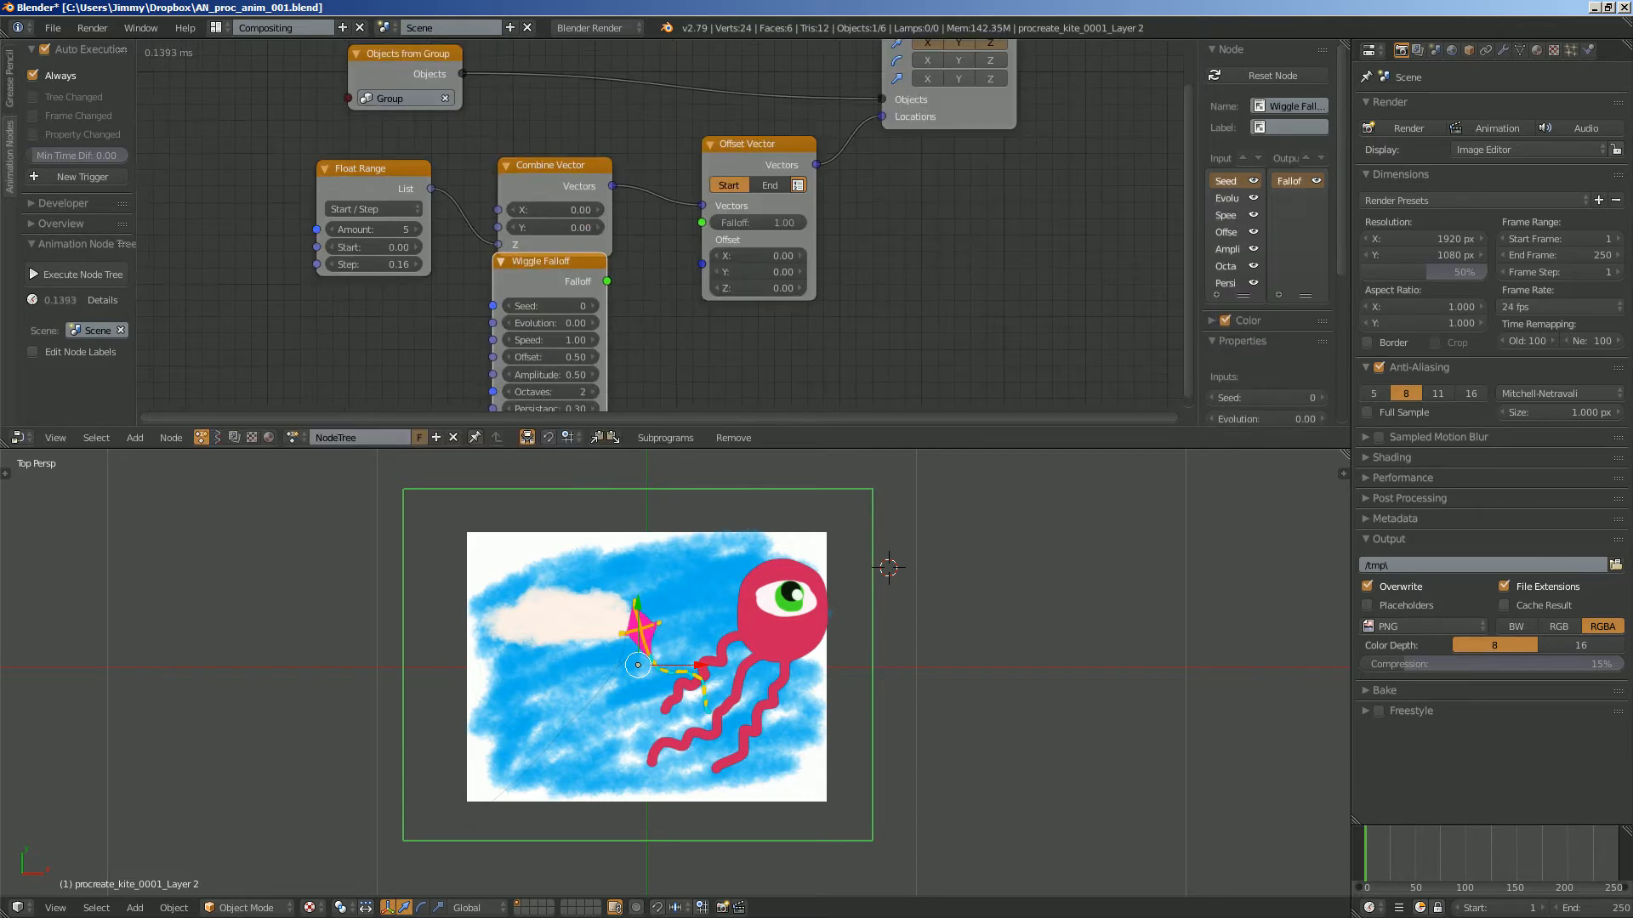
scroll(638, 226, down, 1)
drag(554, 258, 699, 223)
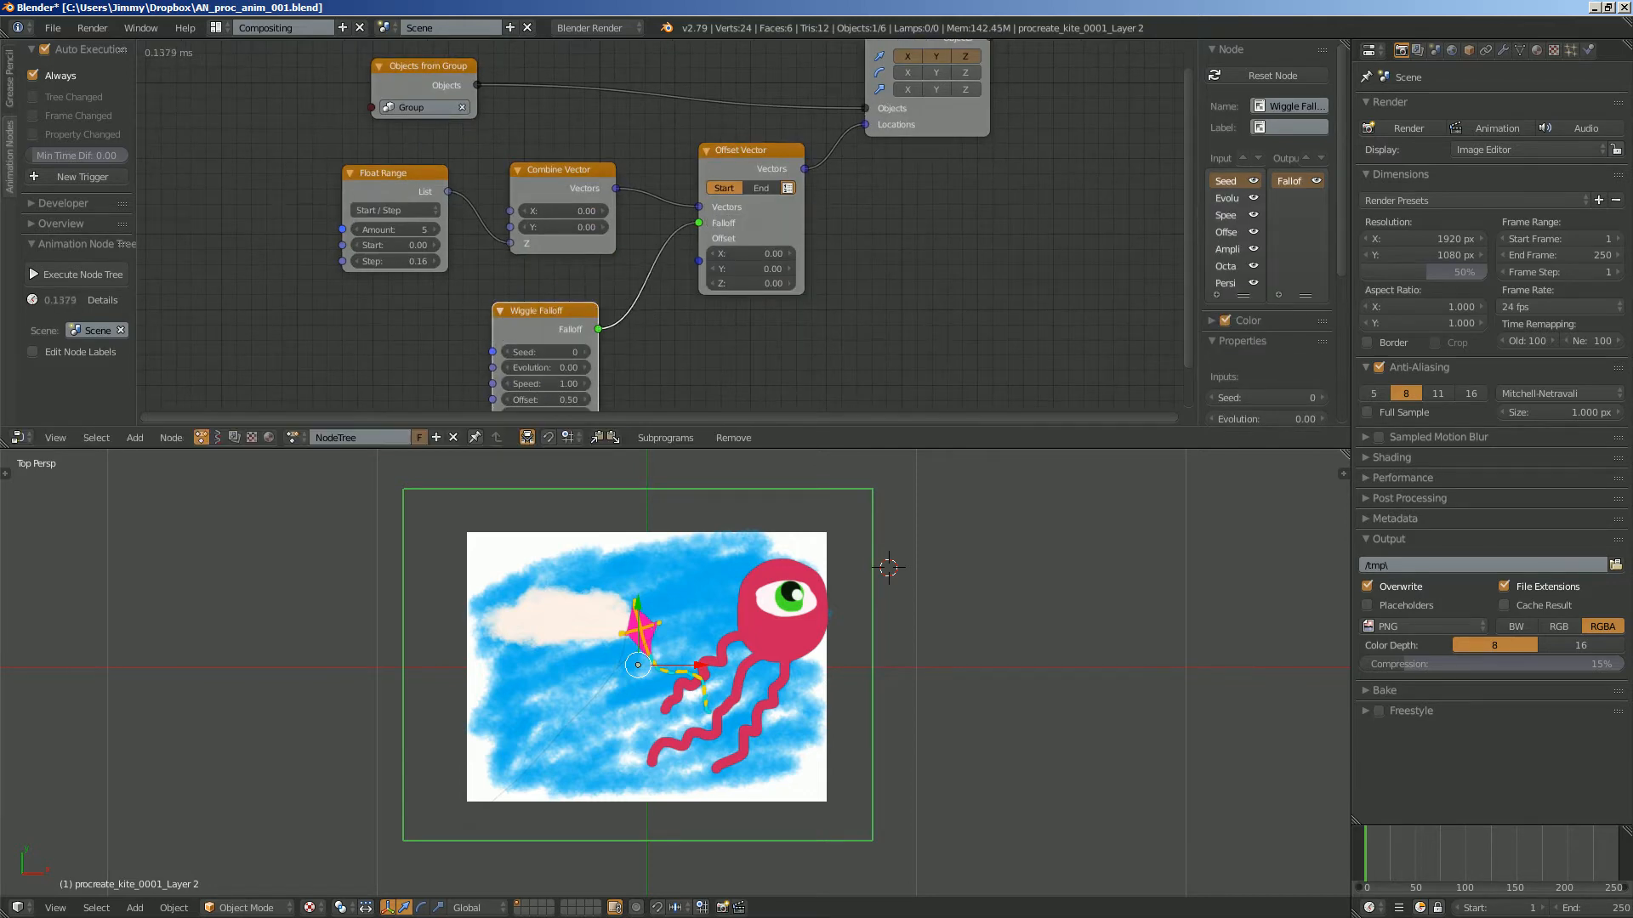
middle_drag(699, 223, 757, 157)
key(ctrl+s)
scroll(658, 266, up, 1)
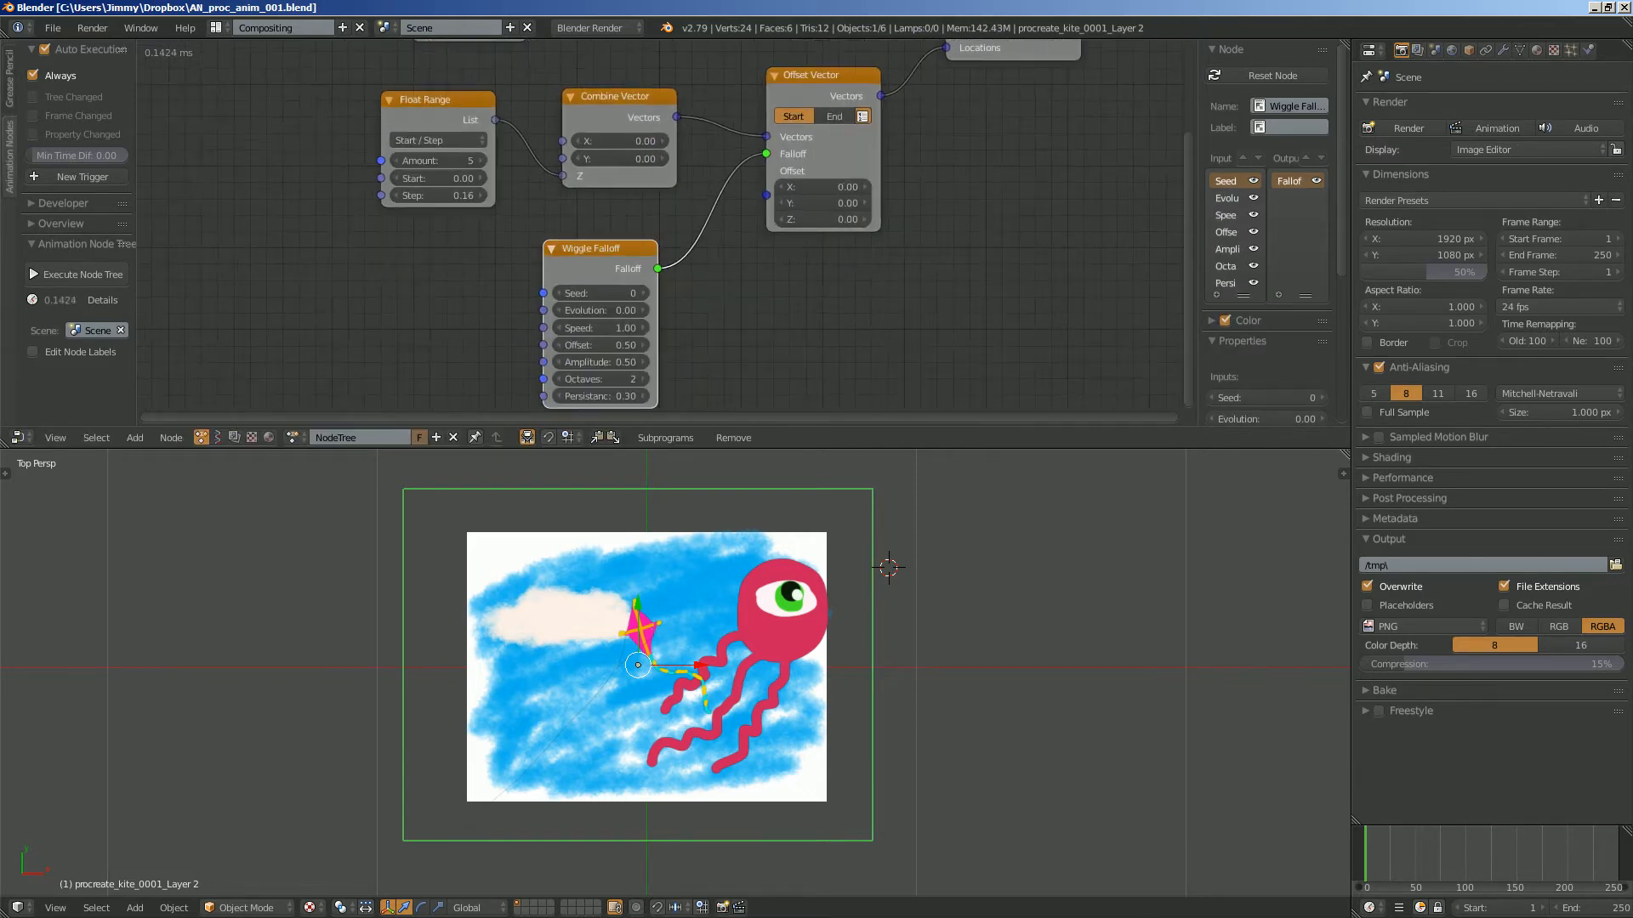
- Add a Time Info node and connect its Frame output to the Wiggle Falloff's Evolution input
key(ctrl+a)
text(tim)
key(Down)
key(Return)
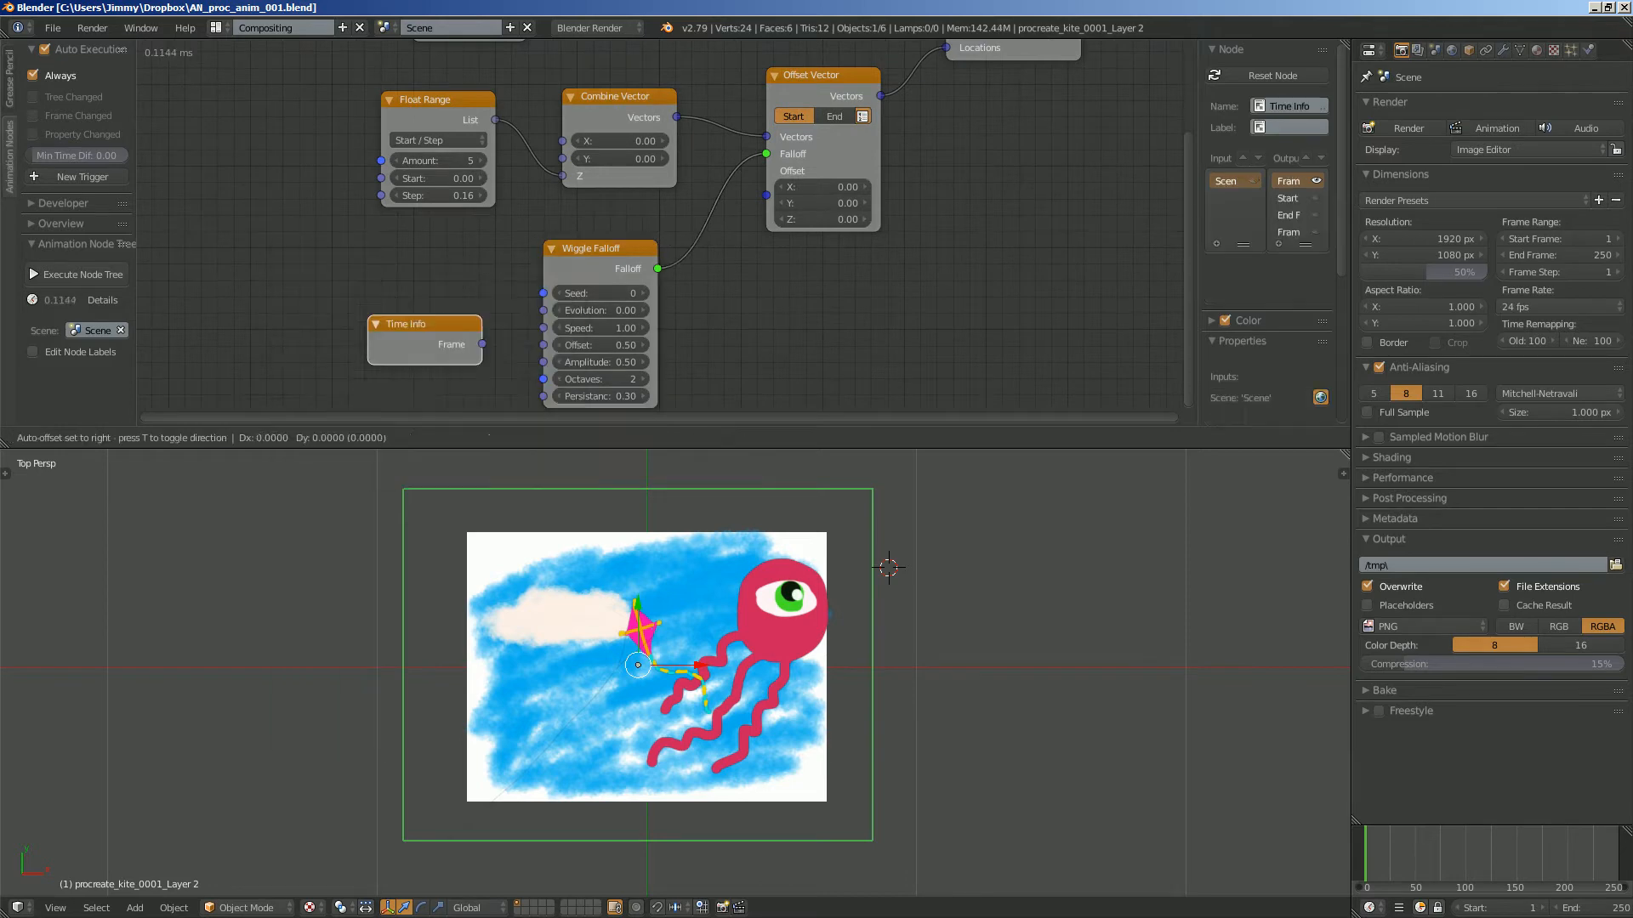
click(298, 278)
drag(404, 303, 436, 298)
drag(544, 310, 543, 310)
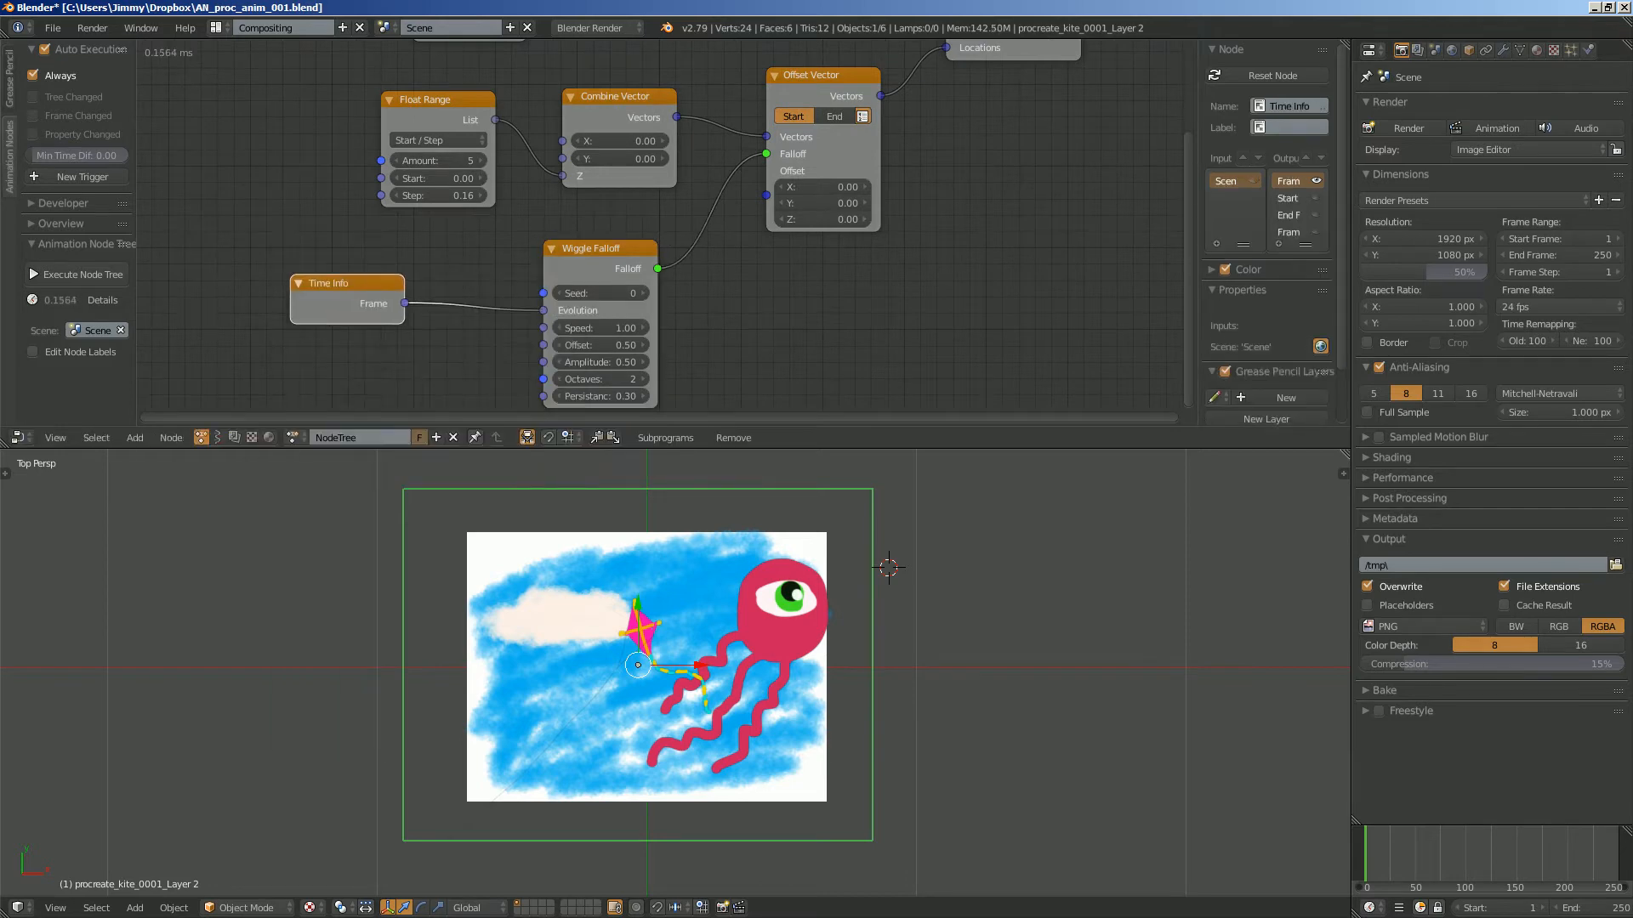
- Play the animation and set the Wiggle Falloff amplitude to 0.83 and the Offset Vector to X 0.15, Y 0.09, Z 0.15
key(alt+a)
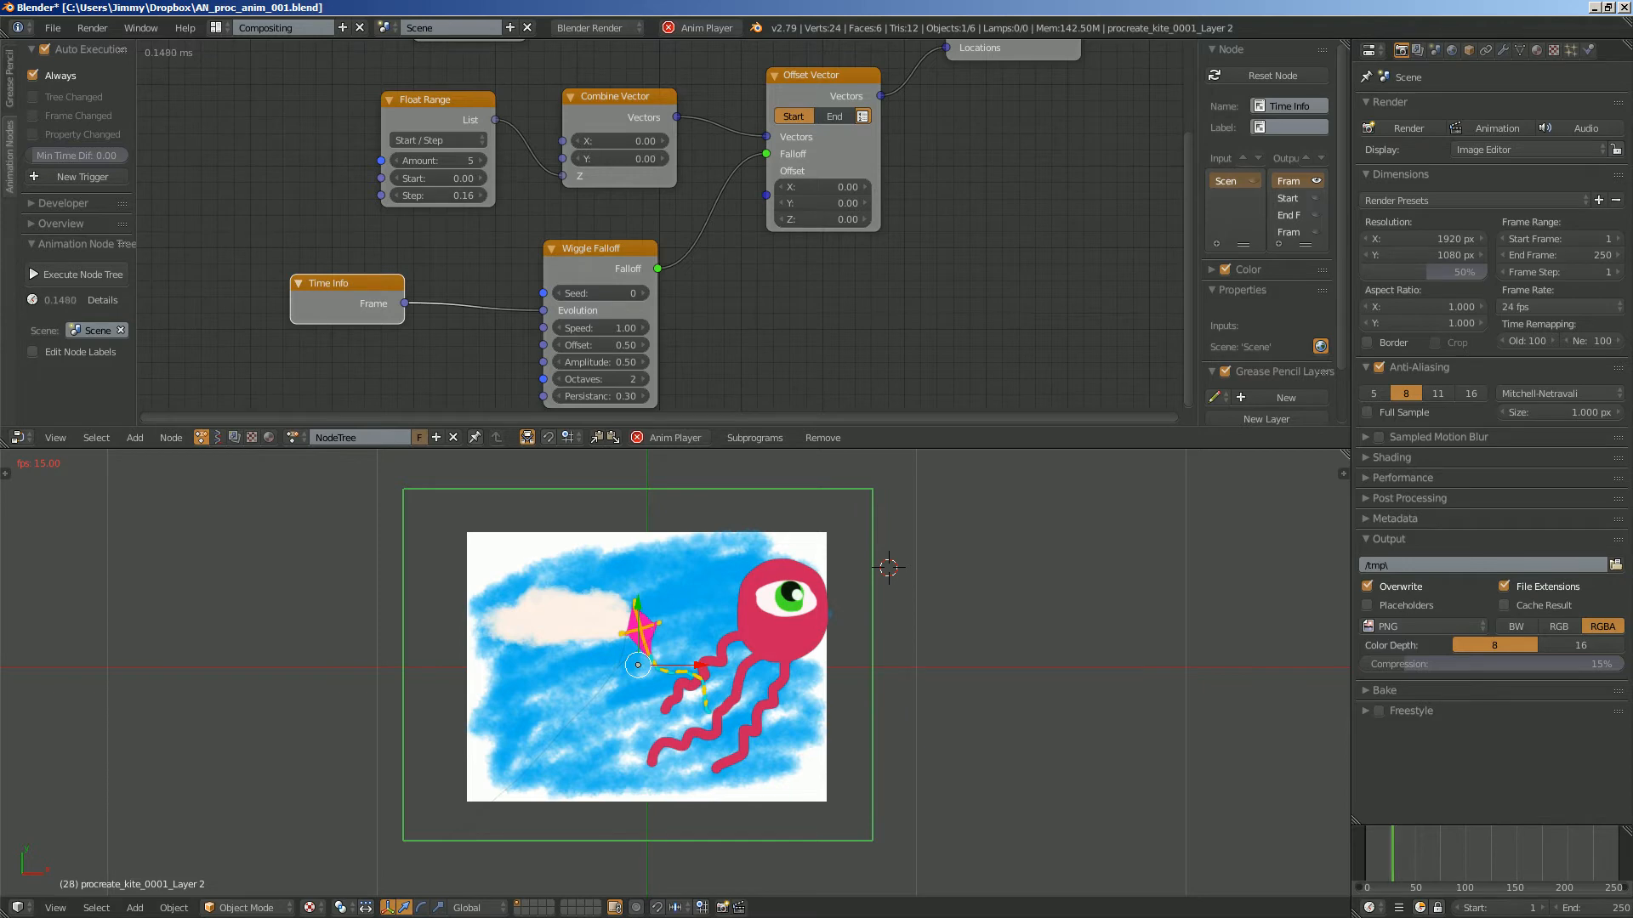
drag(601, 362, 614, 362)
drag(820, 186, 846, 186)
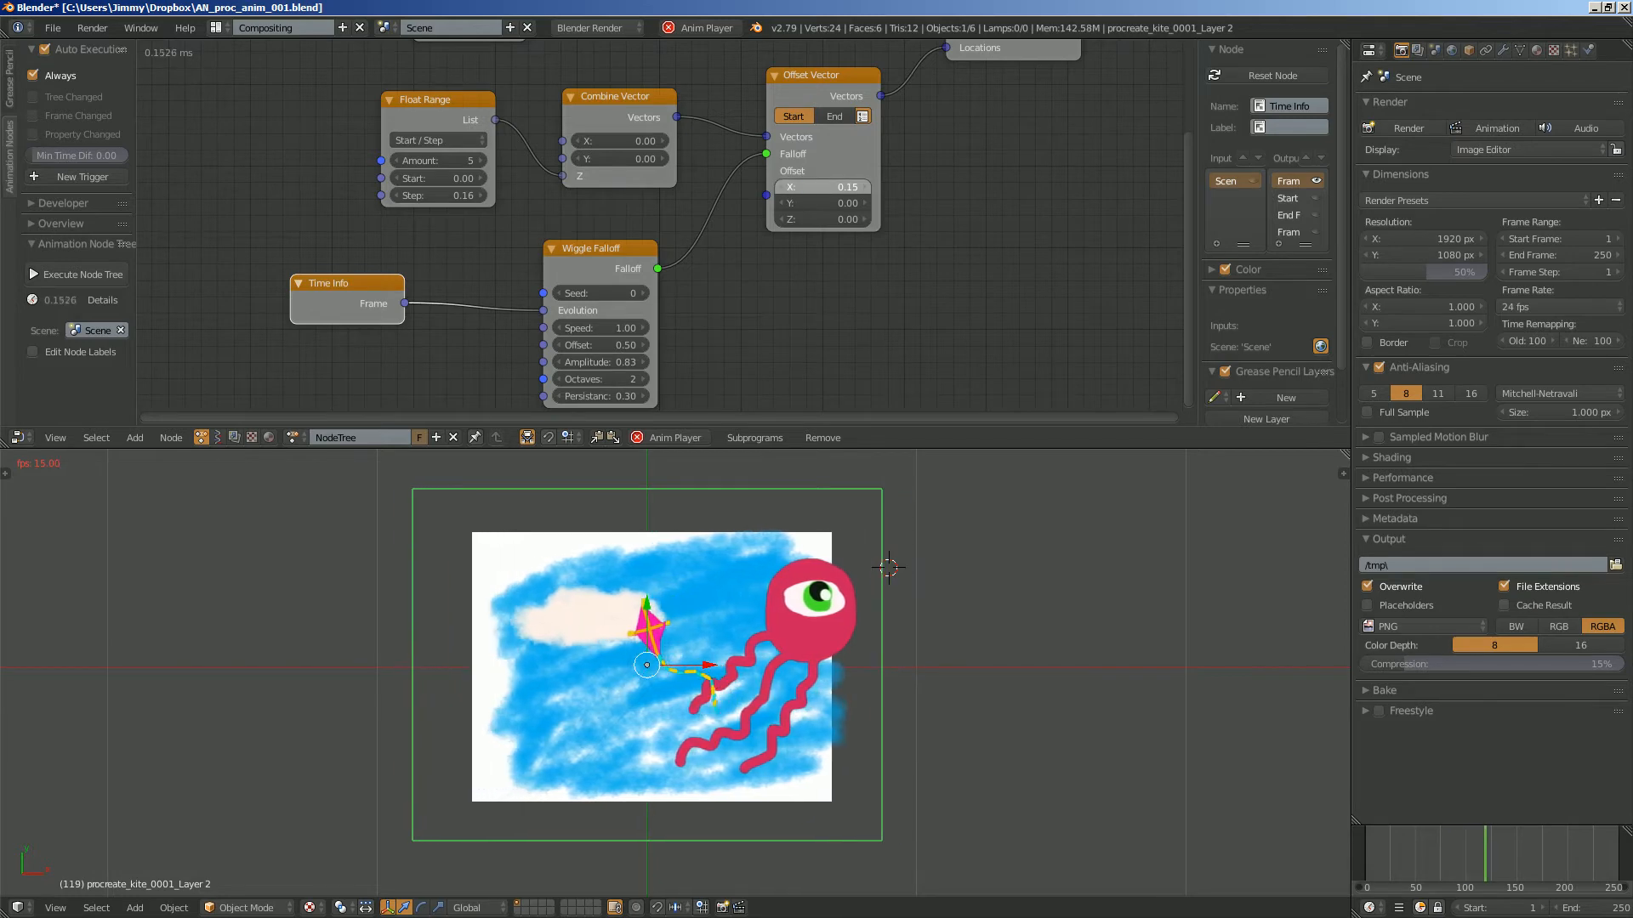
drag(822, 203, 848, 219)
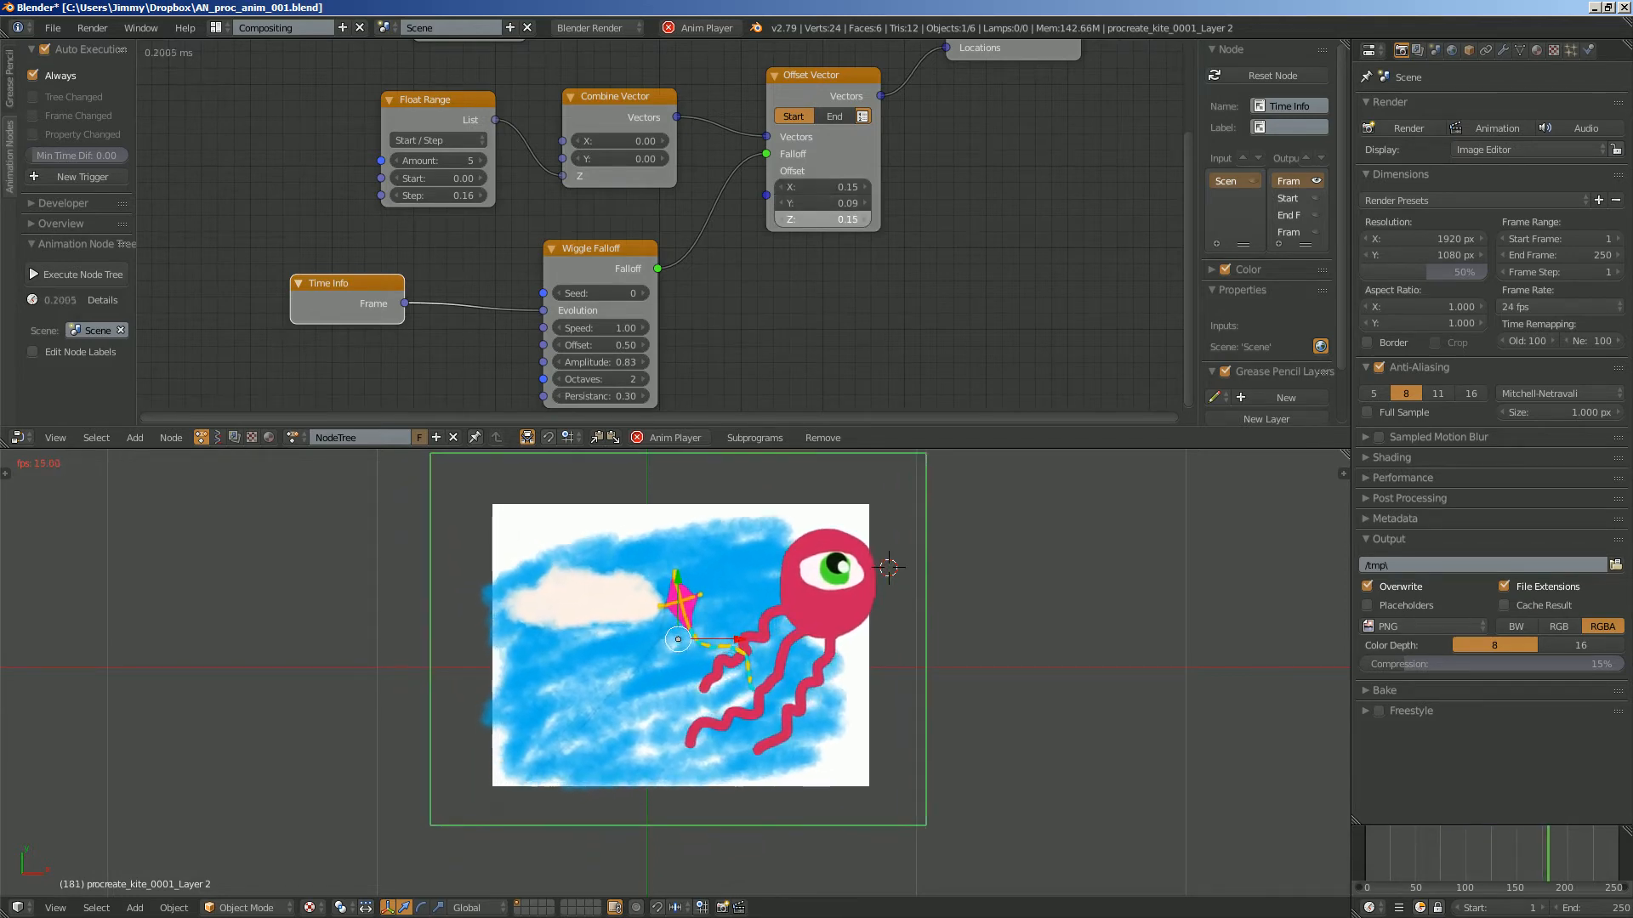
- Inspect the moving planes from an angle and set the Offset Vector's Z offset to 0
middle_drag(765, 663, 740, 523)
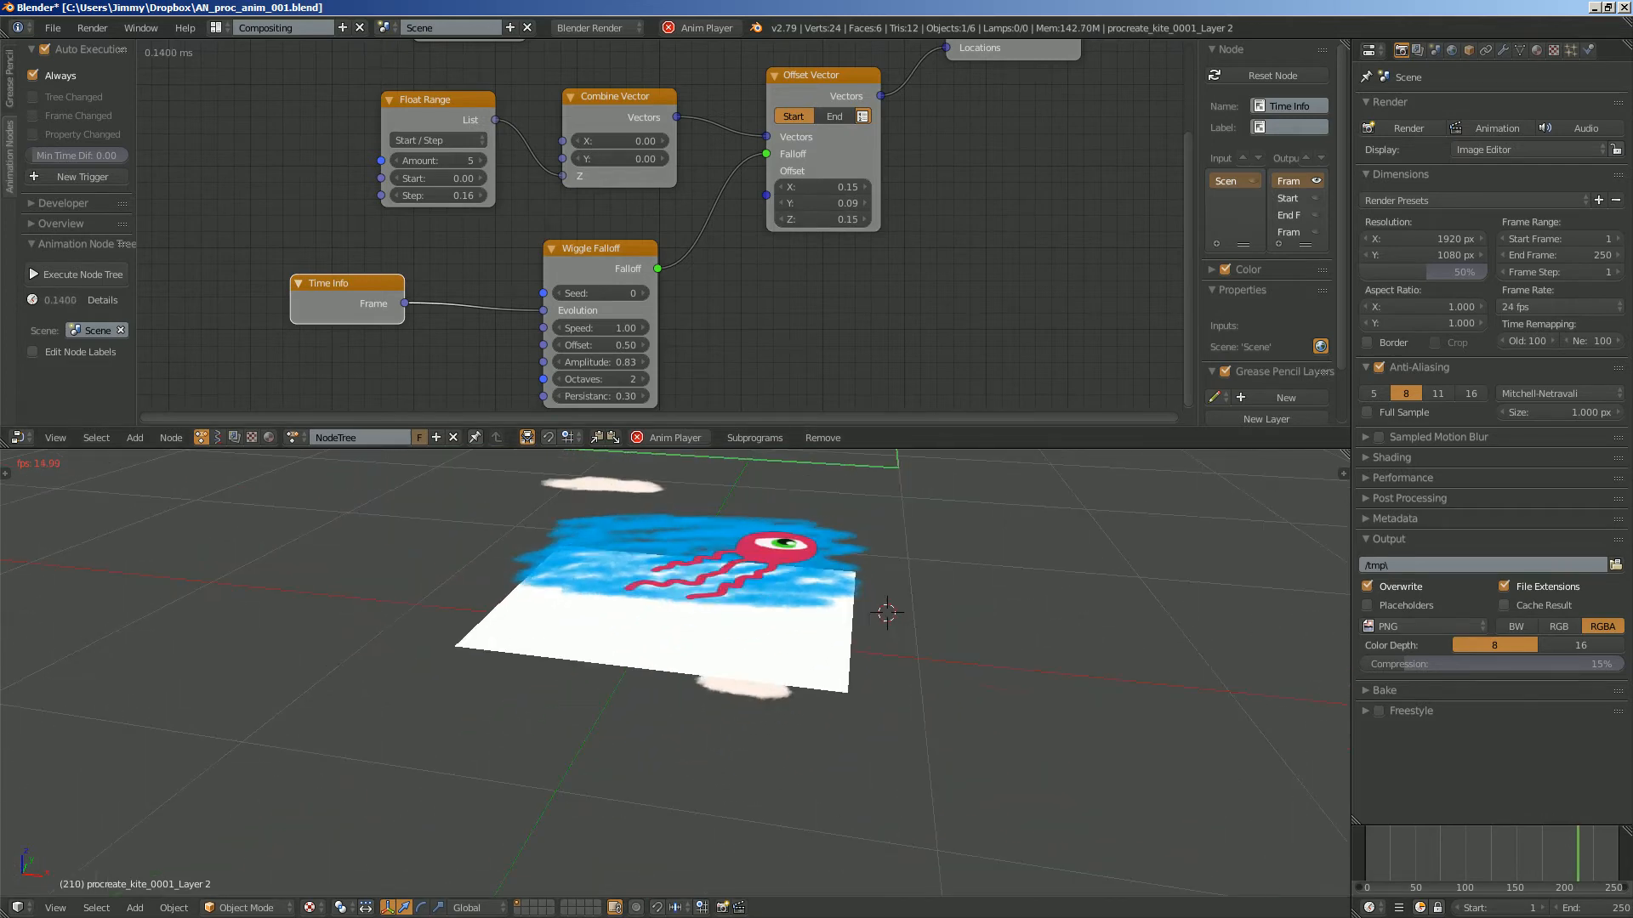
scroll(740, 523, down, 3)
middle_drag(740, 595, 659, 603)
click(822, 219)
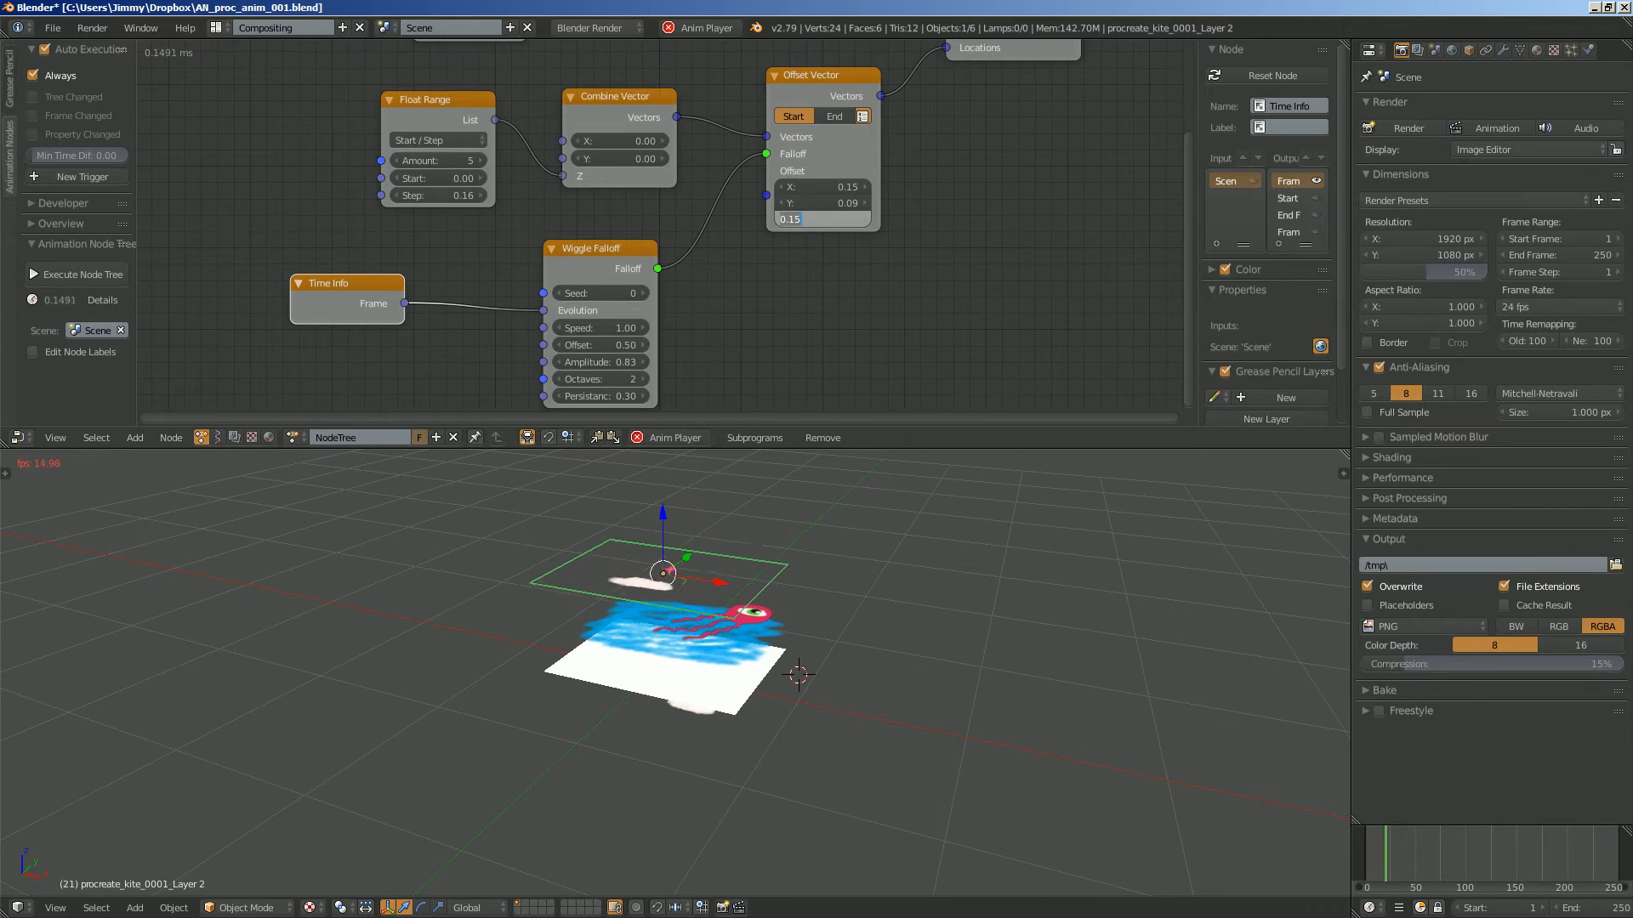
text(0)
key(Return)
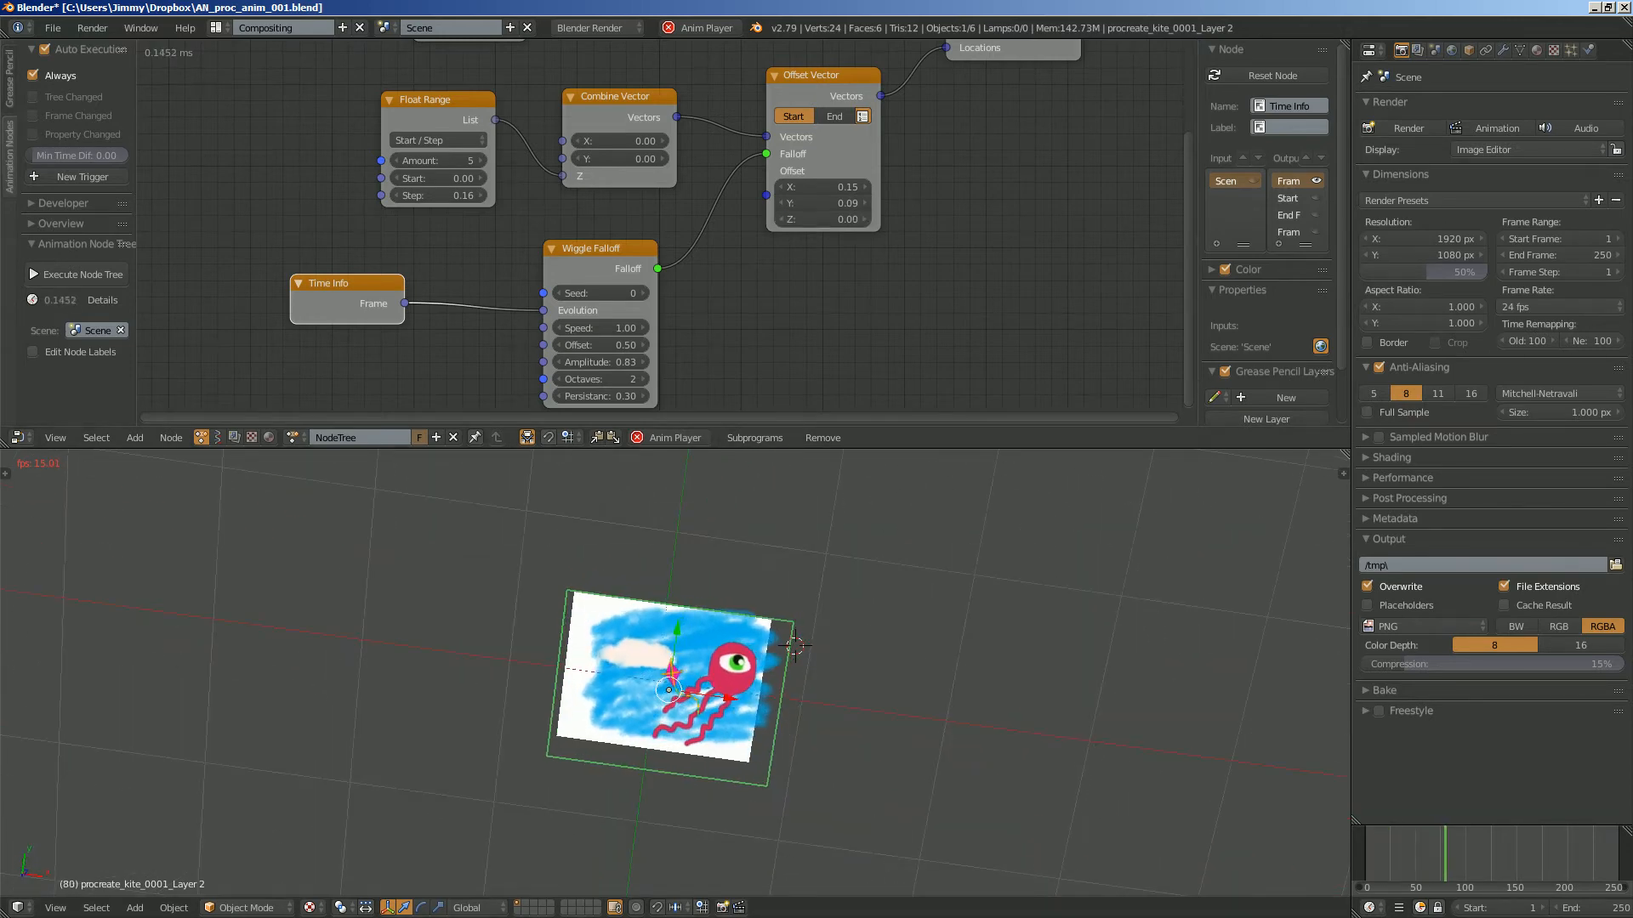
- Set both the X and Y offsets of the Offset Vector node to 0.4
scroll(656, 223, up, 2)
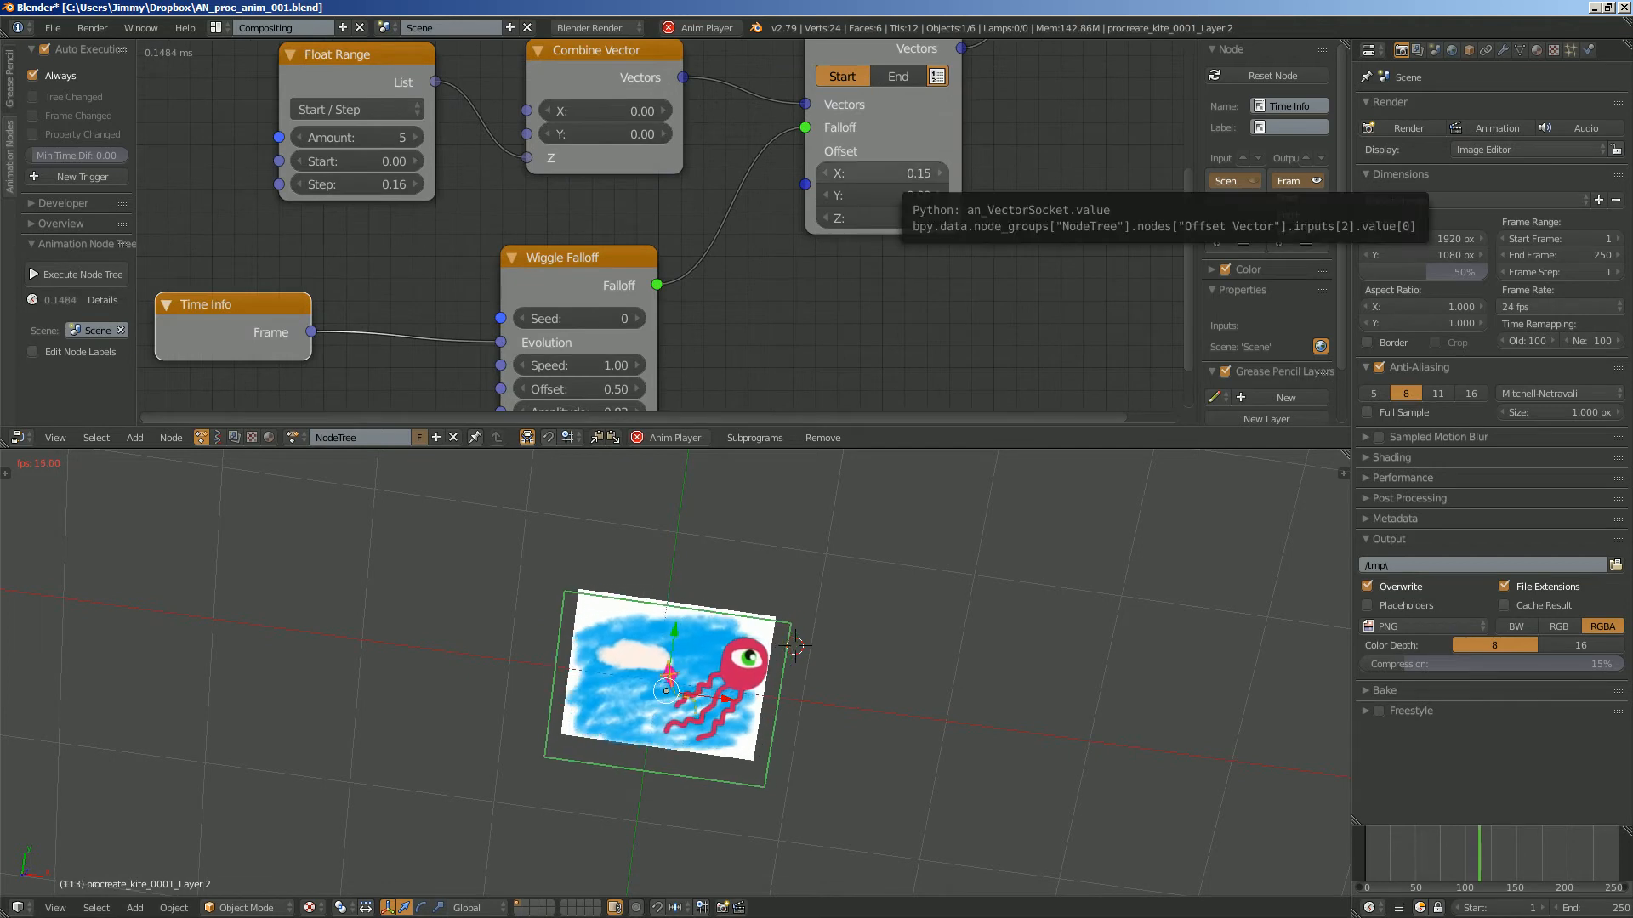
drag(894, 174, 895, 195)
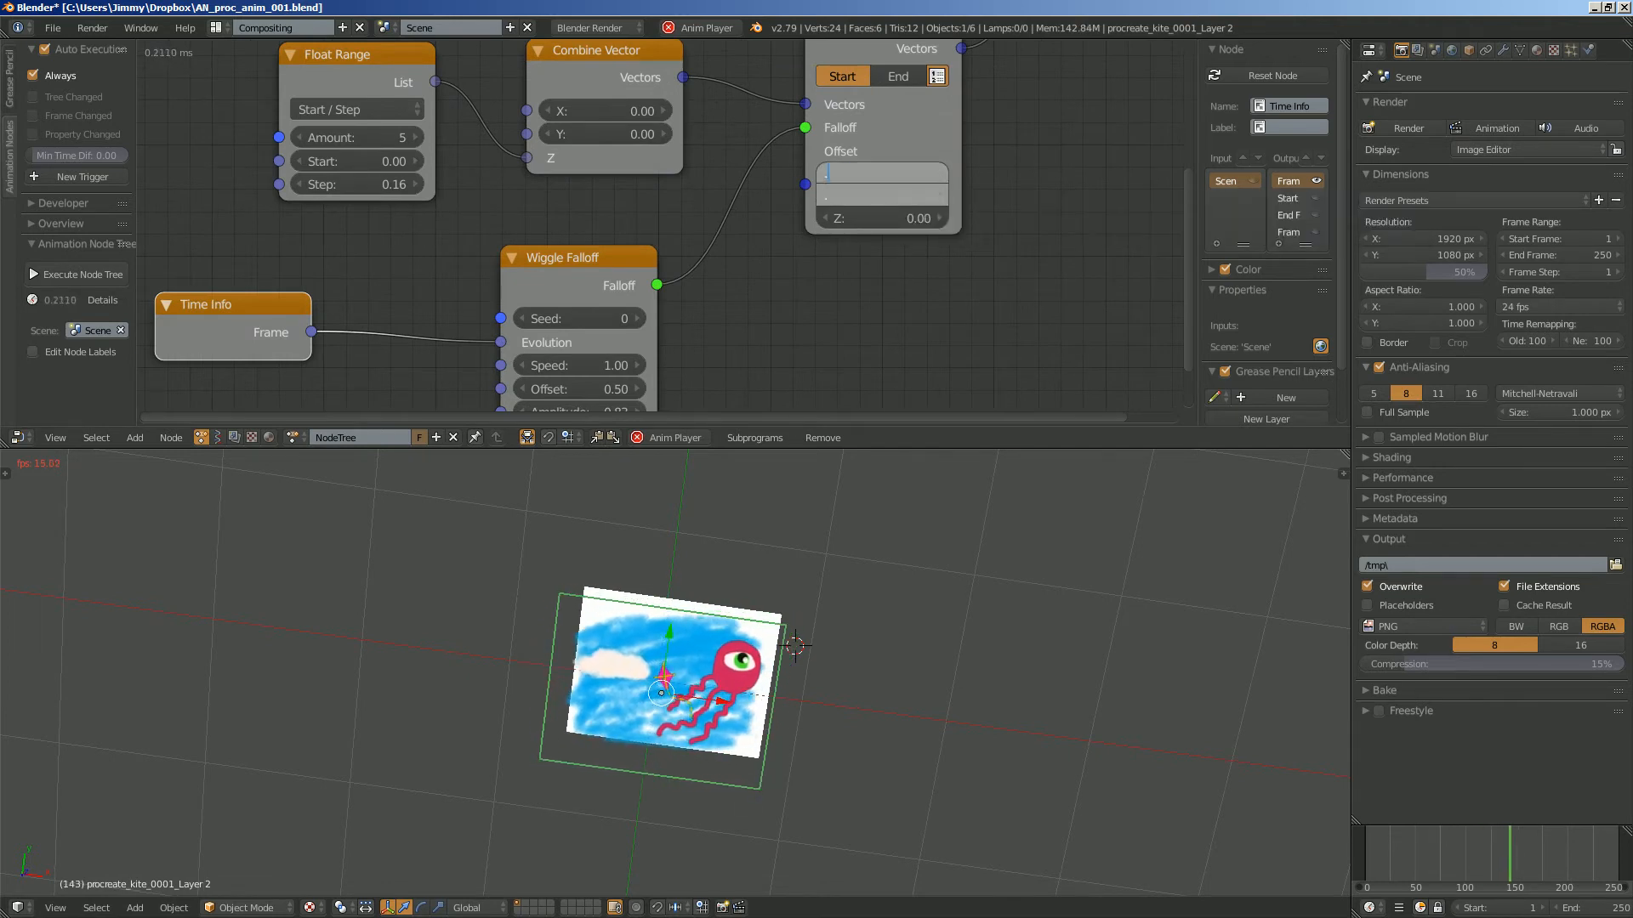
text(.4)
key(Return)
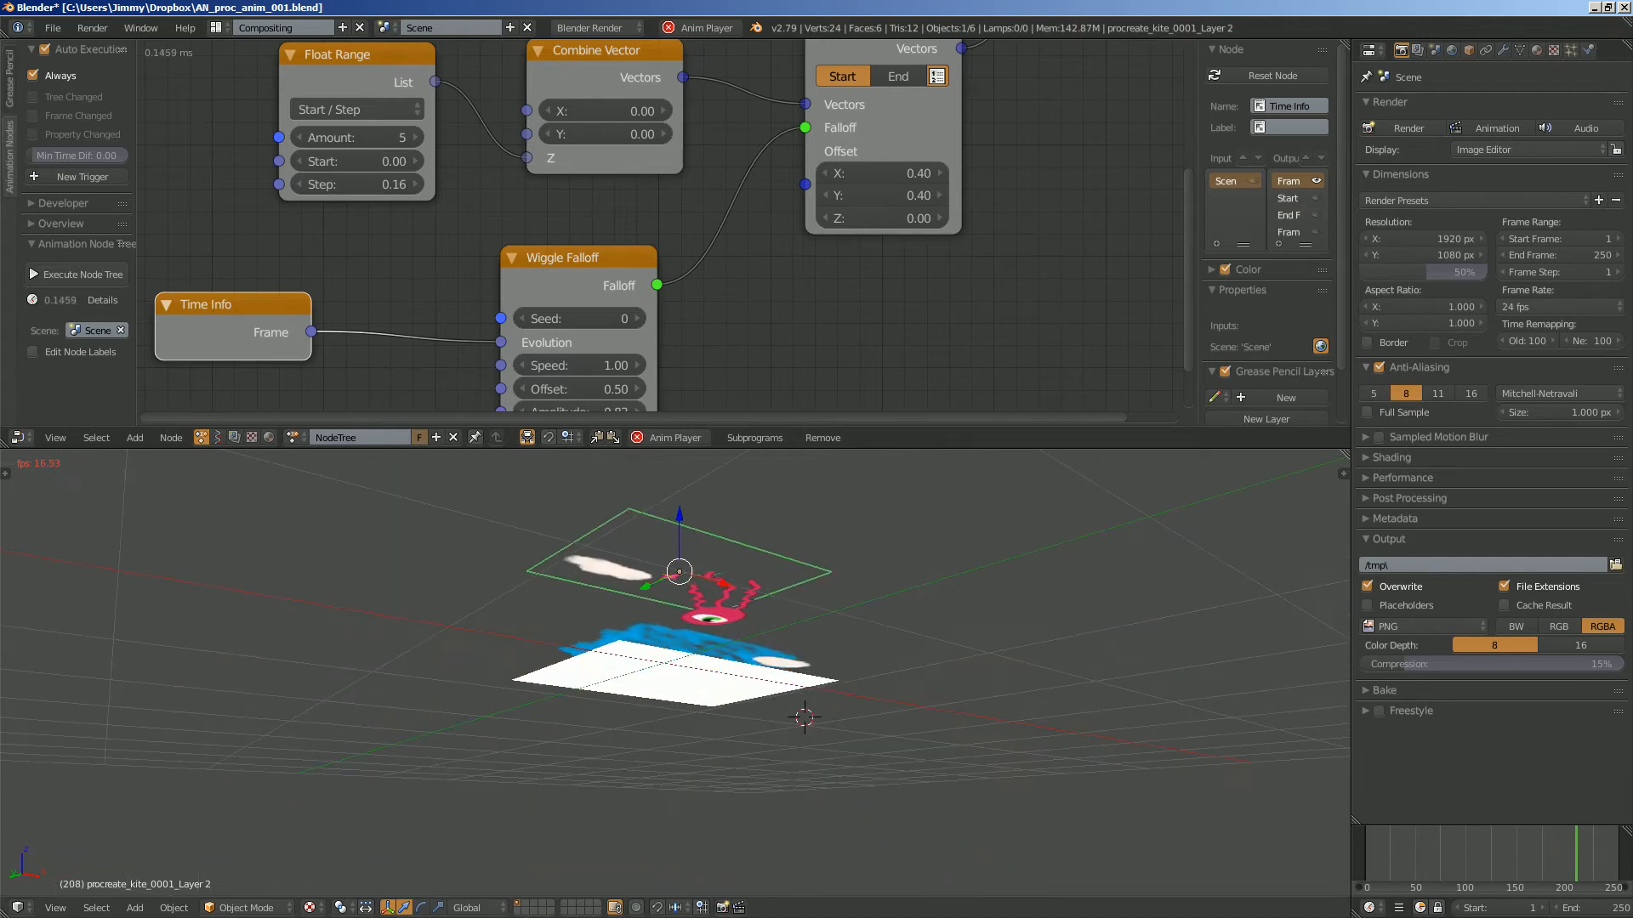
- Delete the white background plane and show the remaining animated layers in the top view
key(Delete)
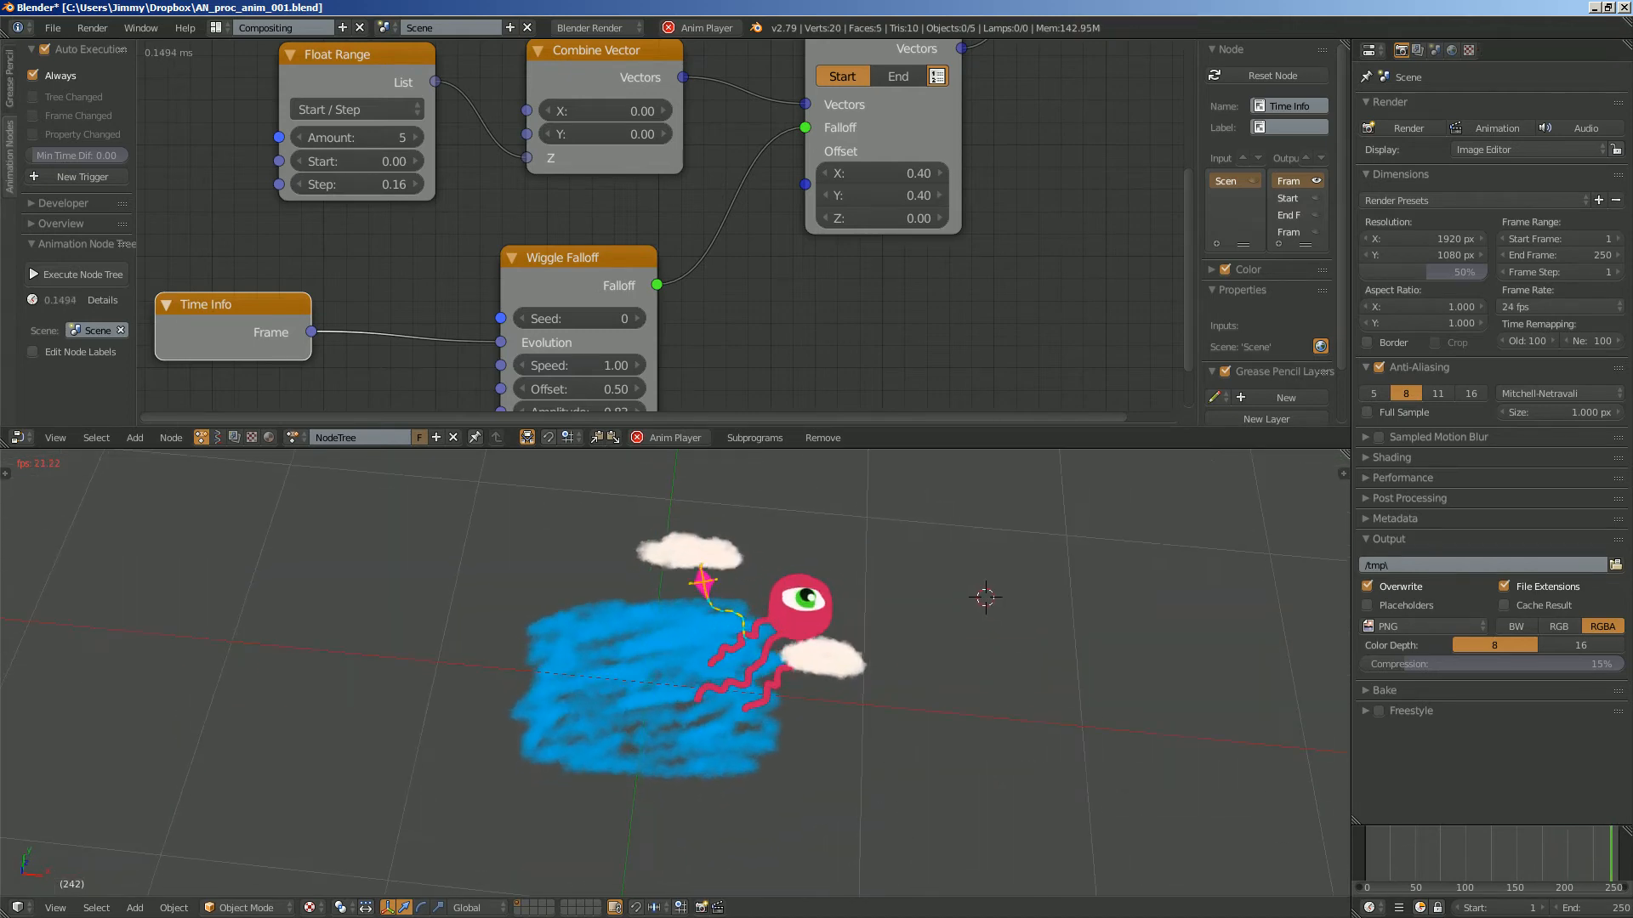
click(55, 907)
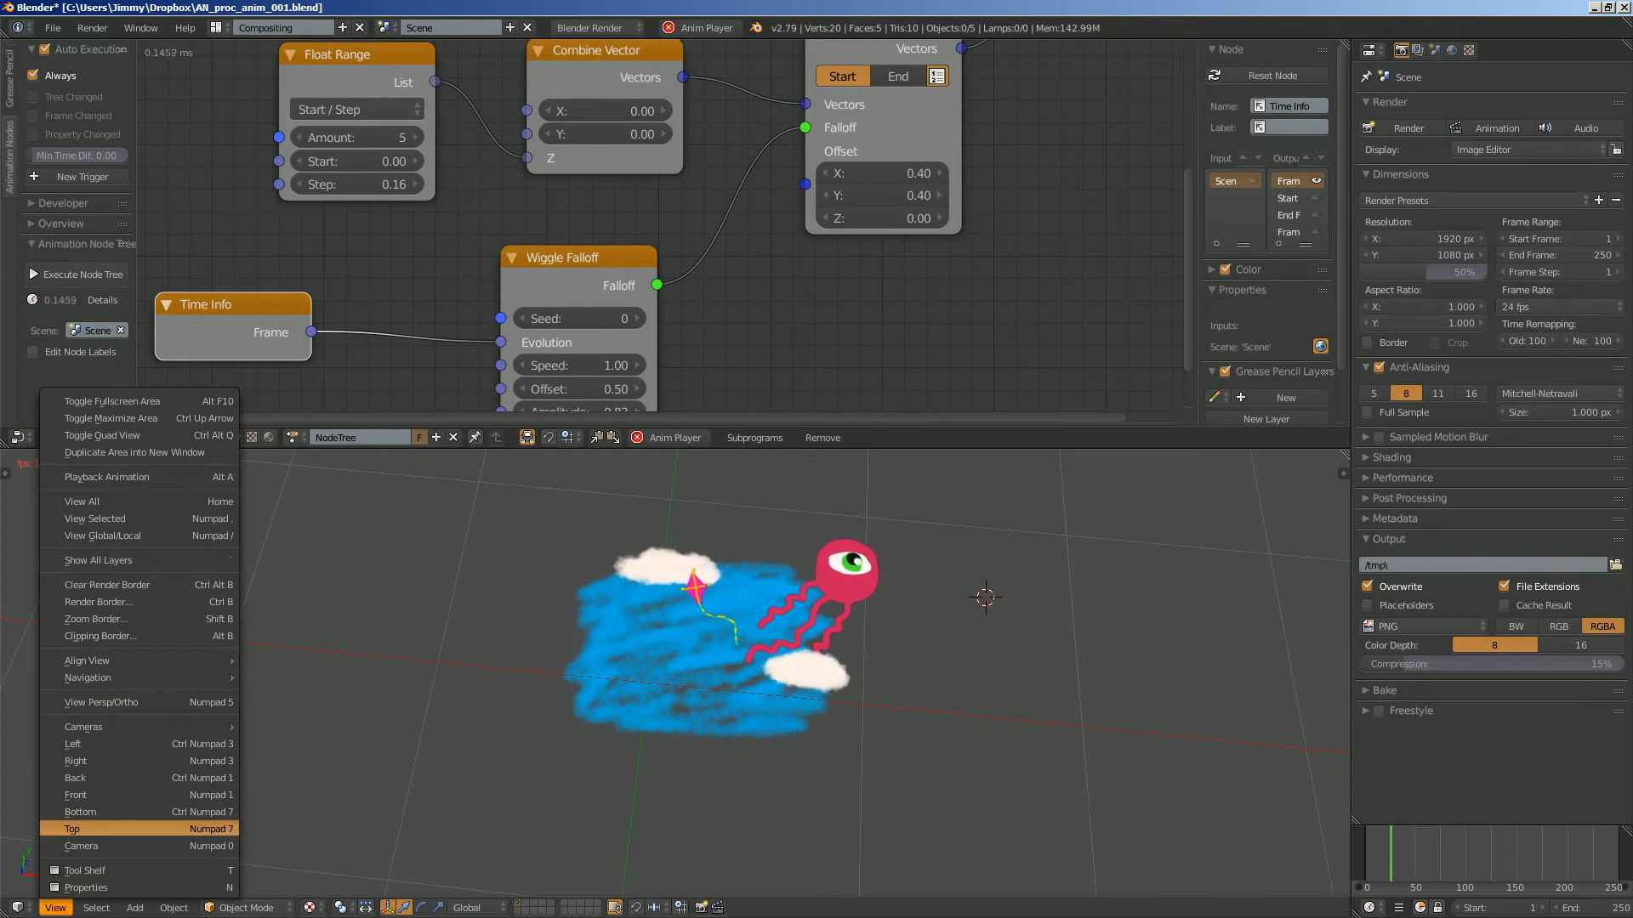
click(73, 829)
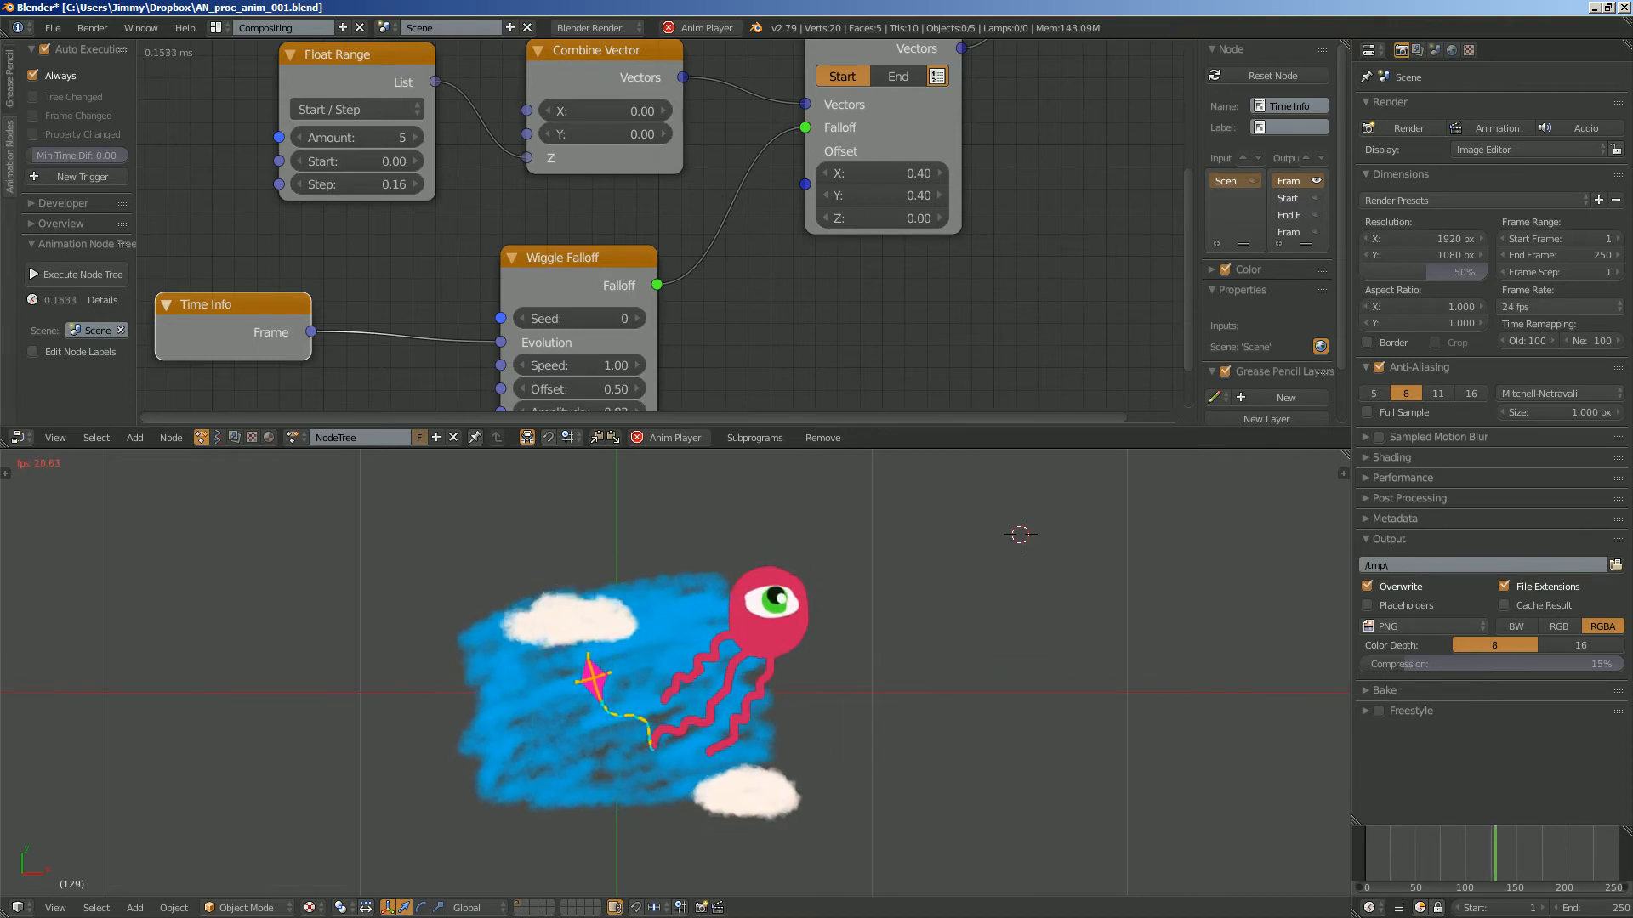
- Scale the blue sky plane, procreate_kite_0004_Layer 1, up by about 1.17 and return to the top view
right_click(680, 629)
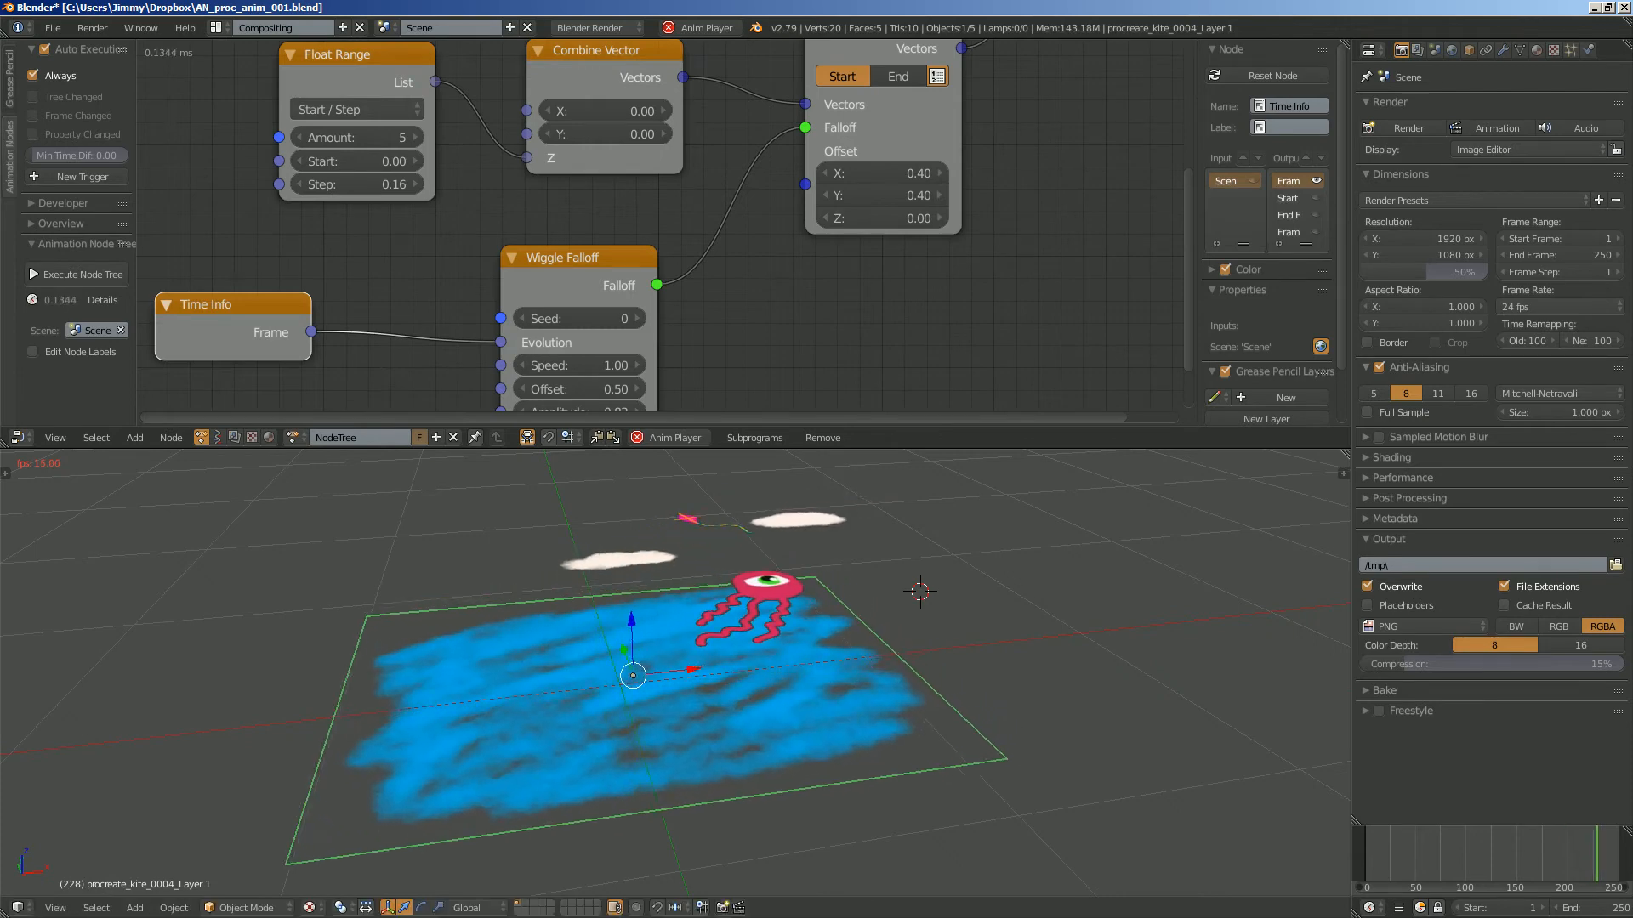
key(s)
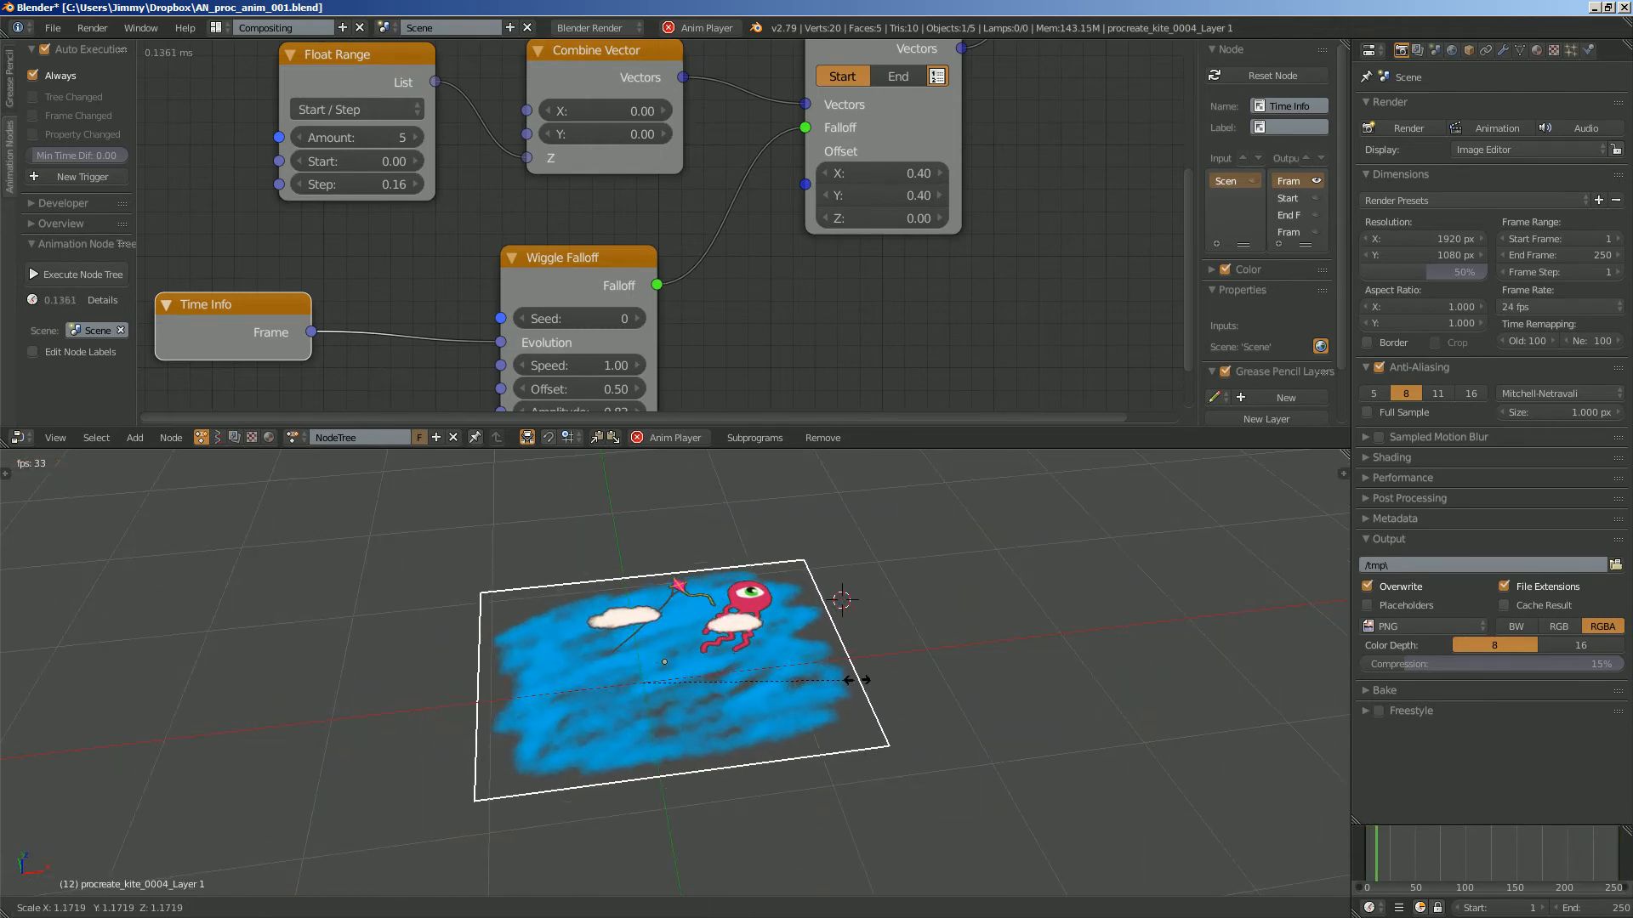
click(856, 680)
key(KP_7)
click(55, 908)
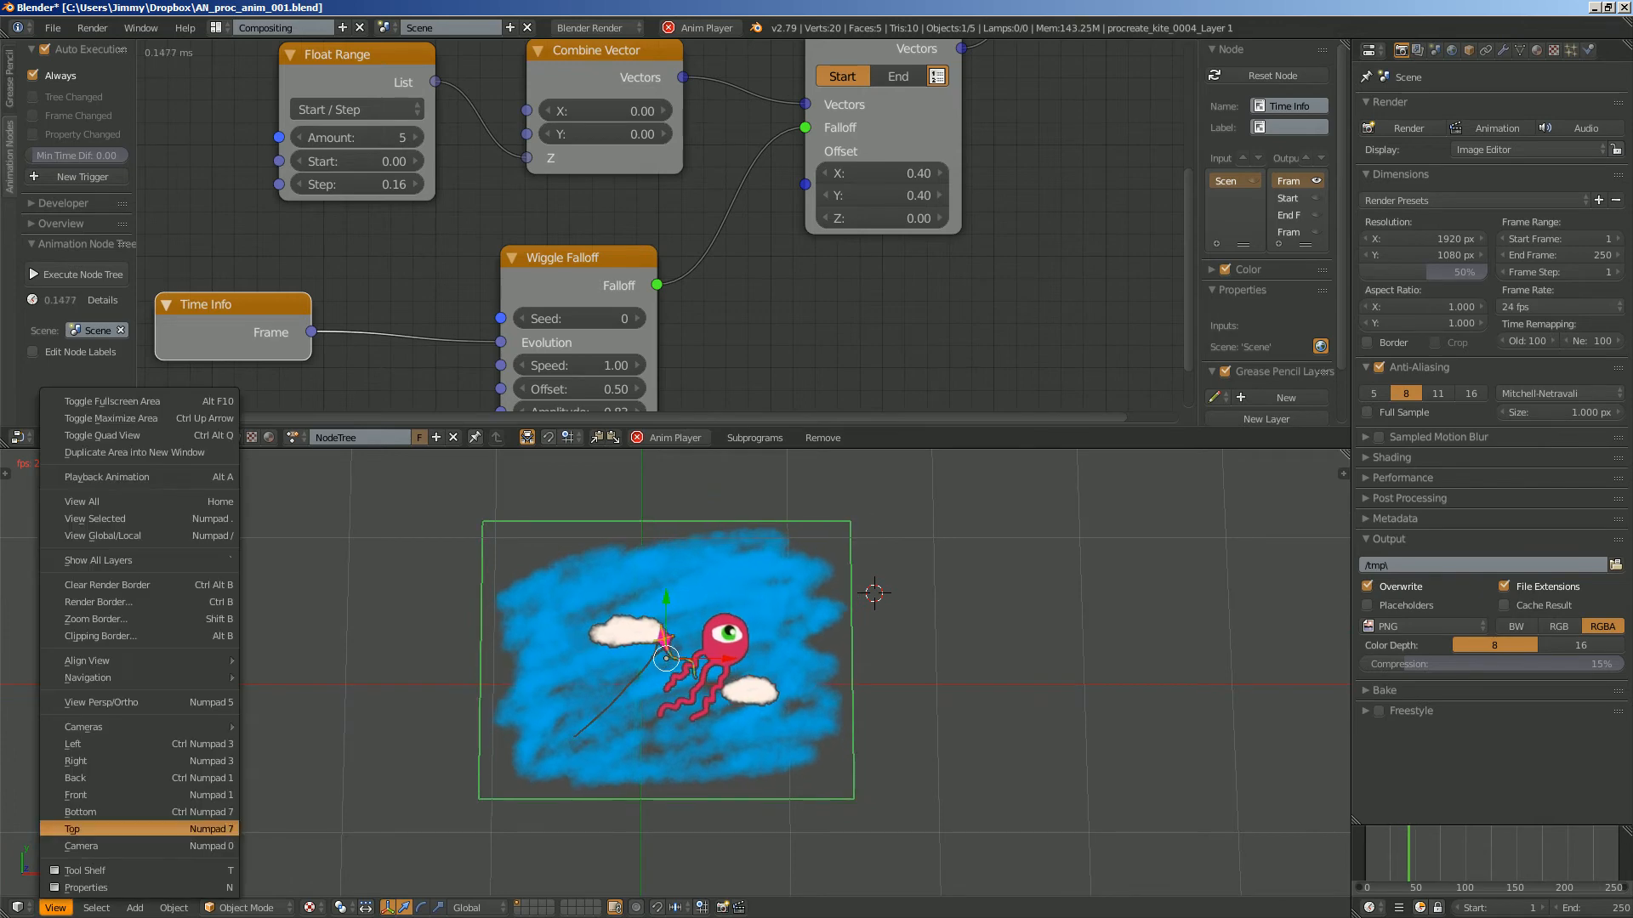
click(68, 828)
scroll(675, 671, up, 2)
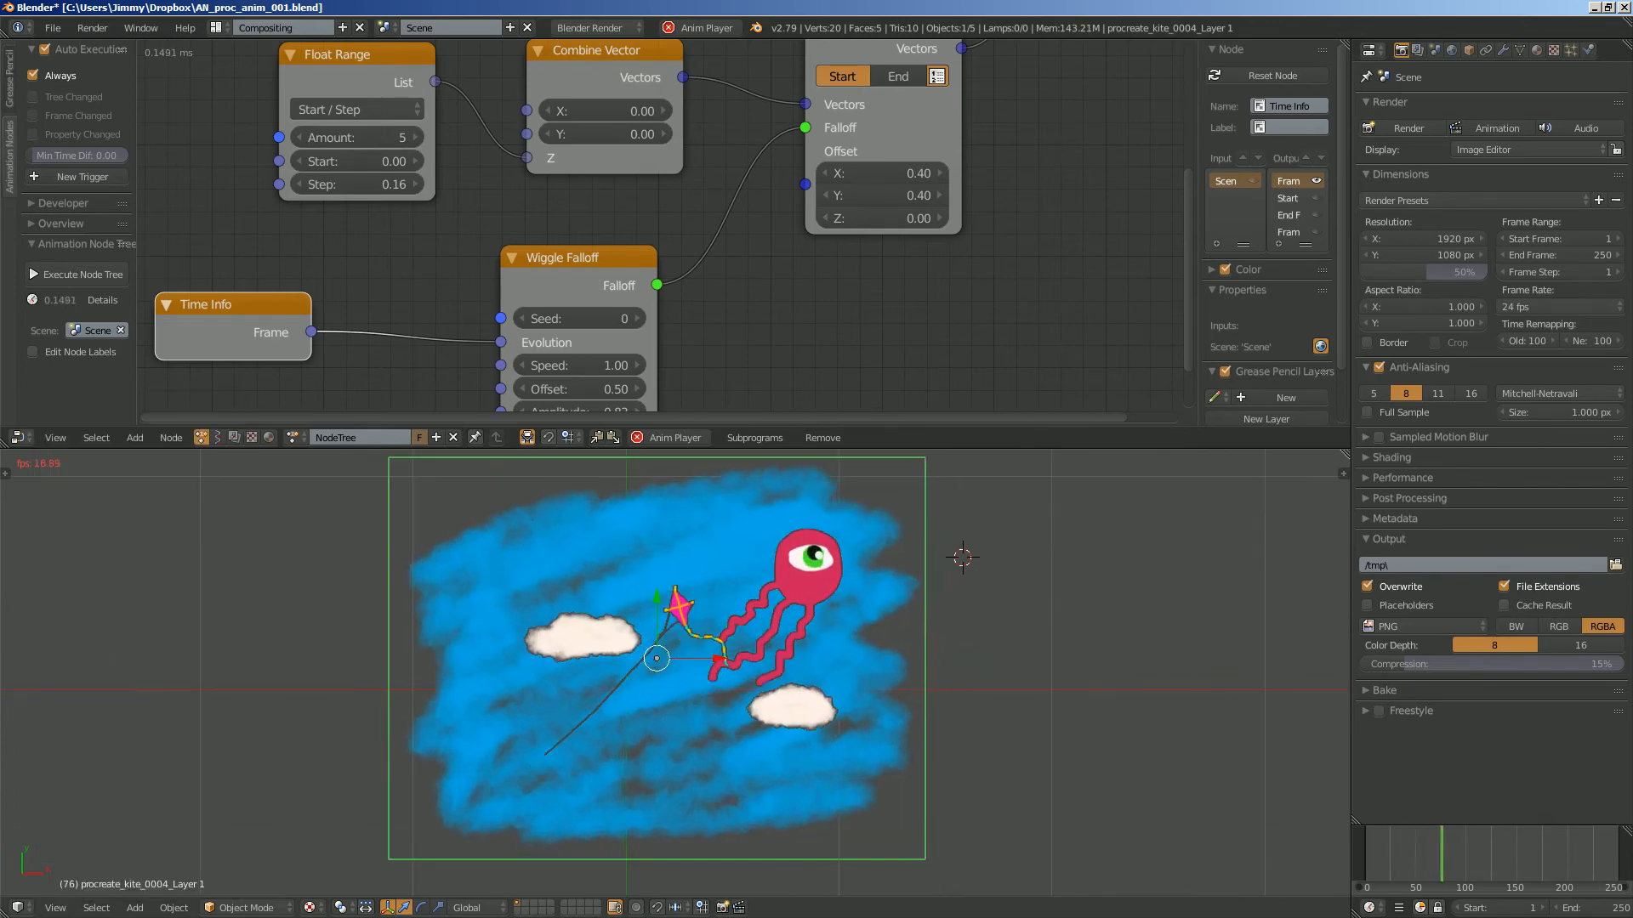
- Watch the playing animation from above, close up and from farther away, with all planes deselected
key(a)
scroll(675, 672, up, 4)
scroll(772, 506, down, 4)
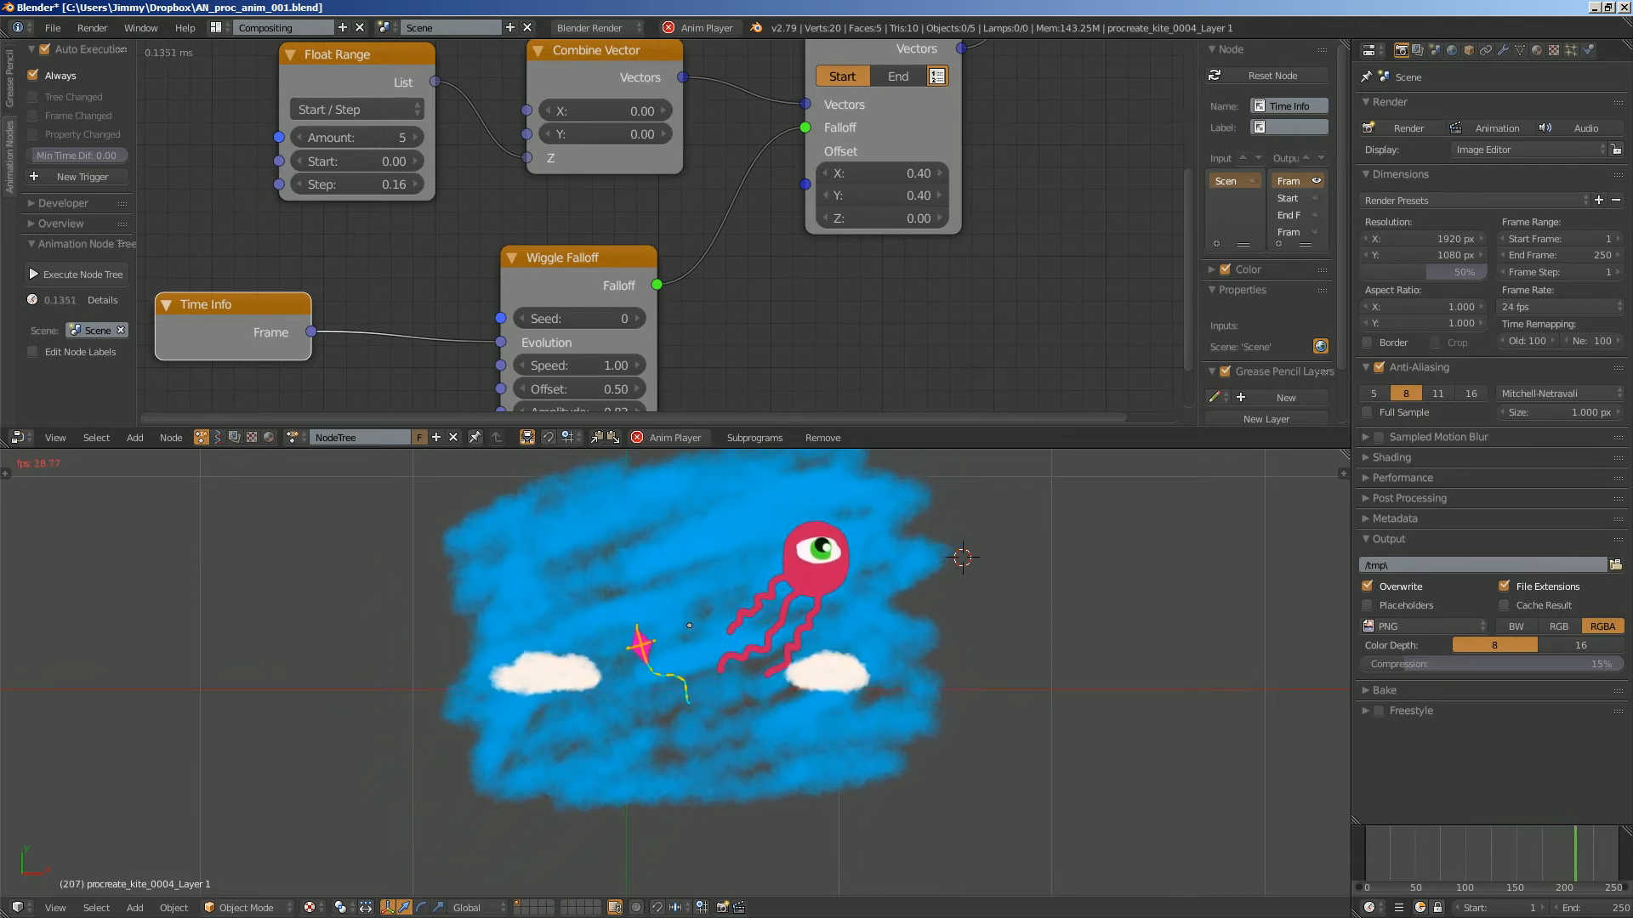
scroll(676, 672, up, 2)
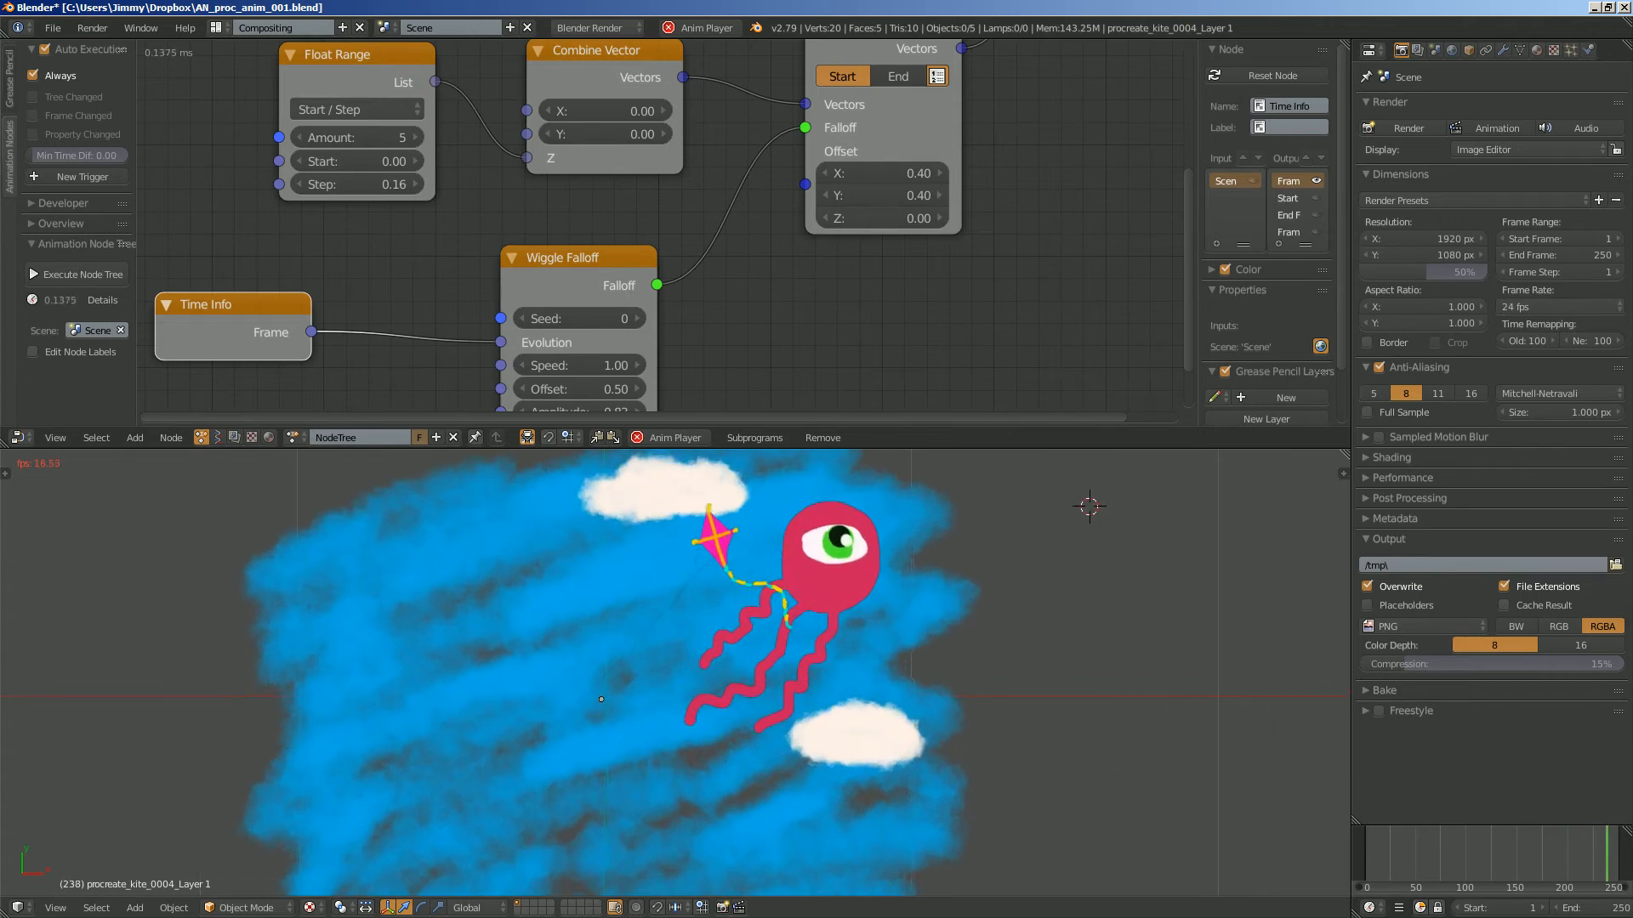
scroll(676, 672, down, 3)
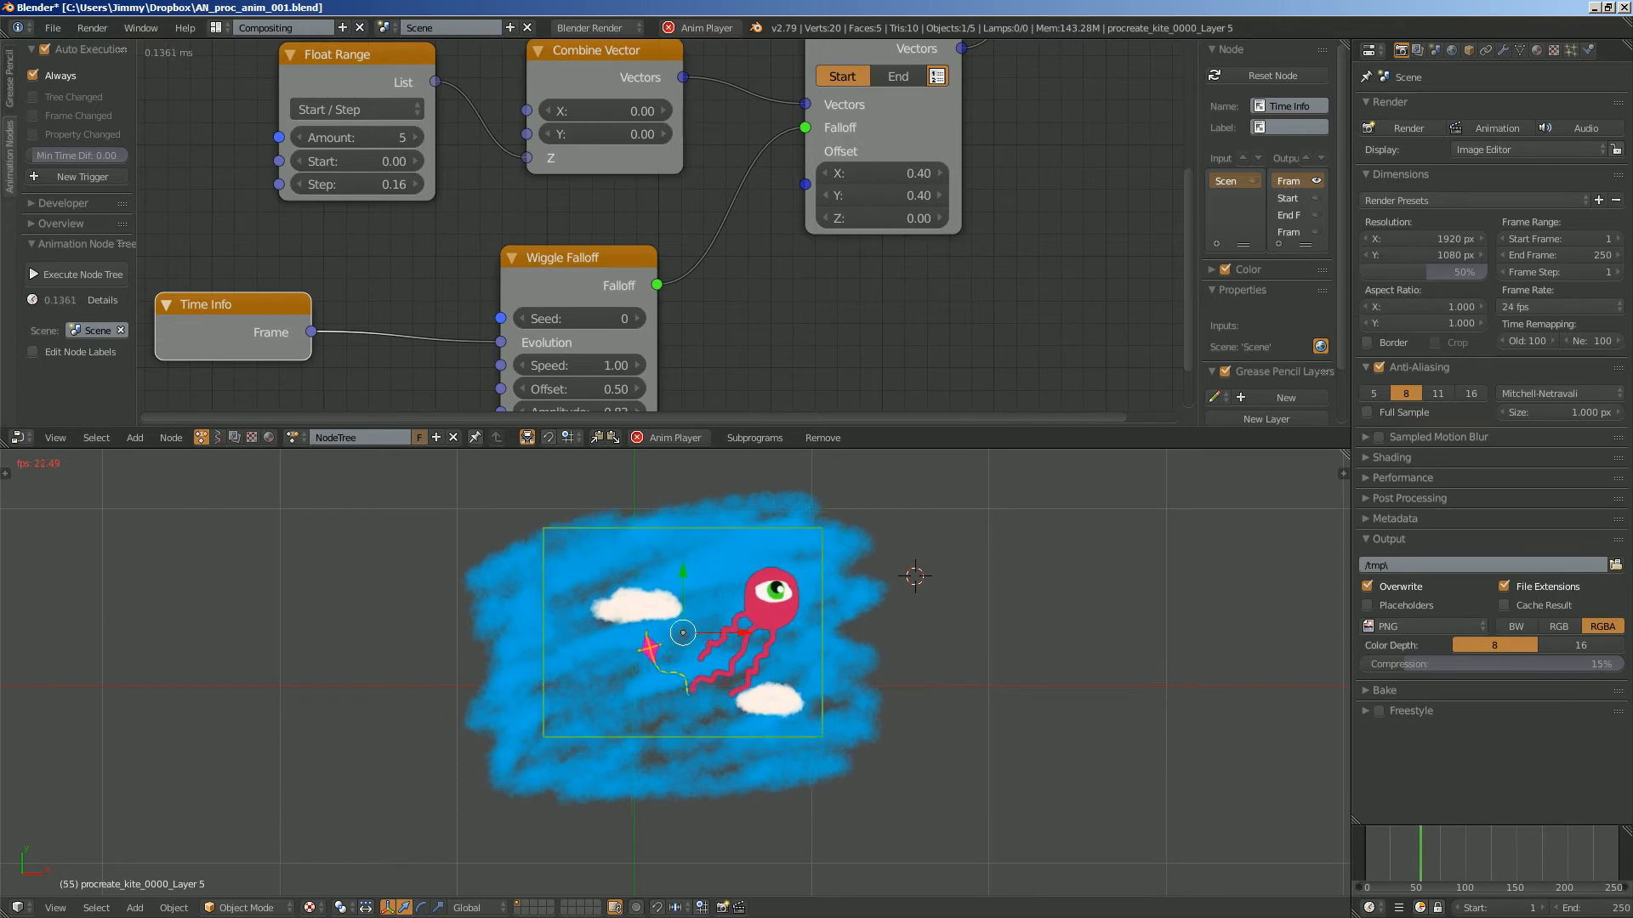
scroll(675, 673, up, 8)
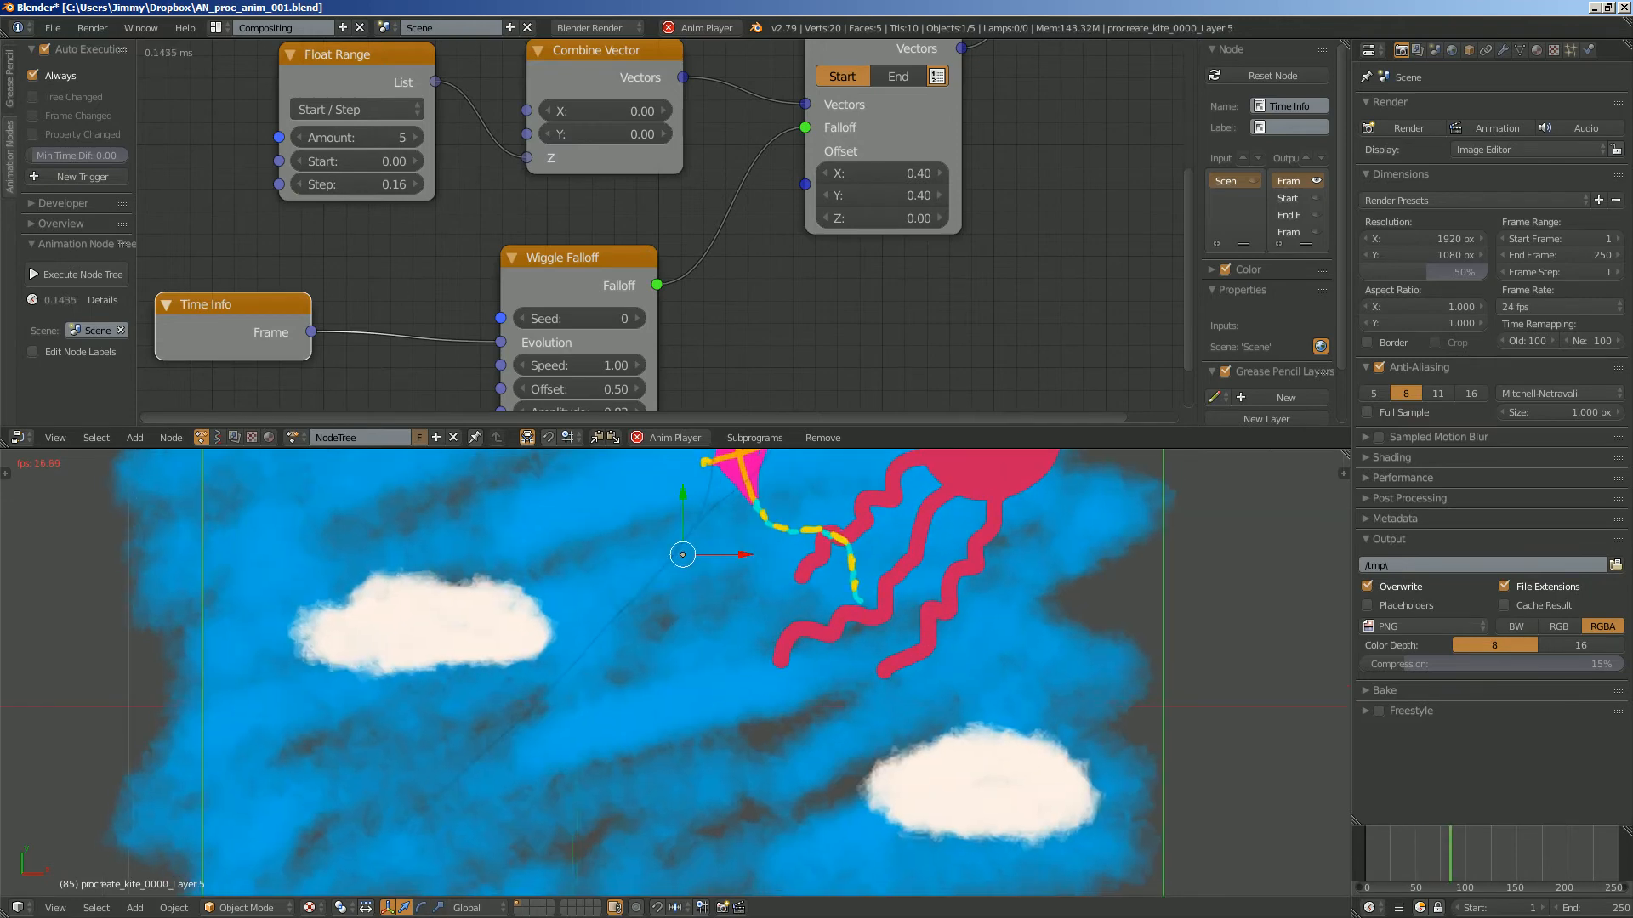
scroll(675, 673, down, 13)
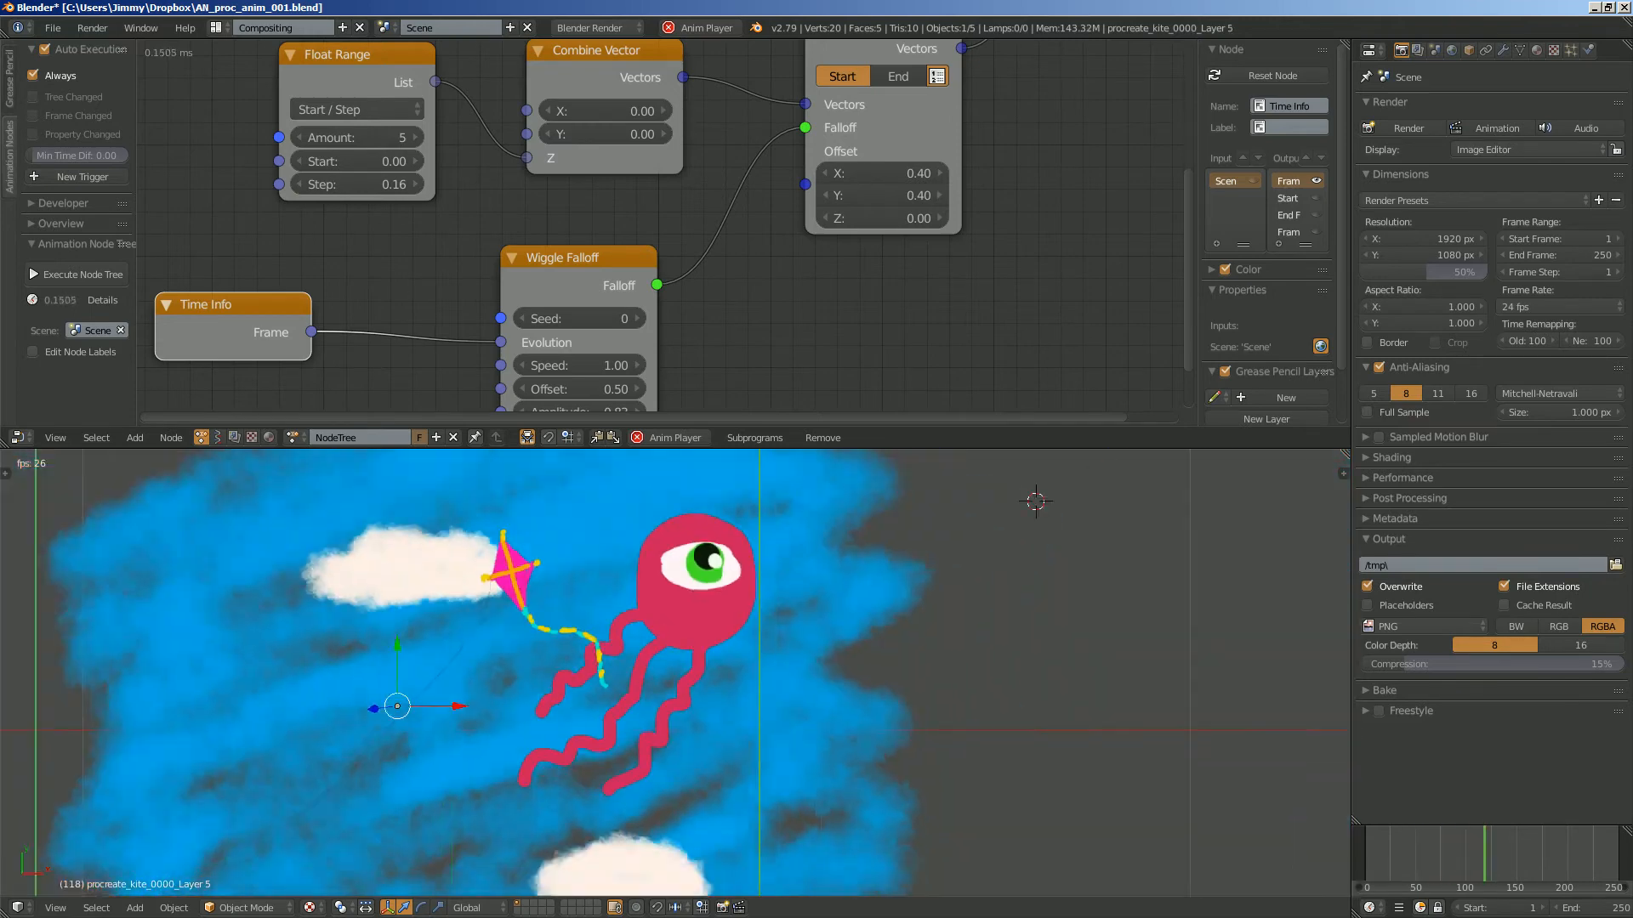
scroll(675, 673, up, 5)
scroll(676, 673, down, 3)
key(a)
shift+middle_drag(675, 672, 705, 674)
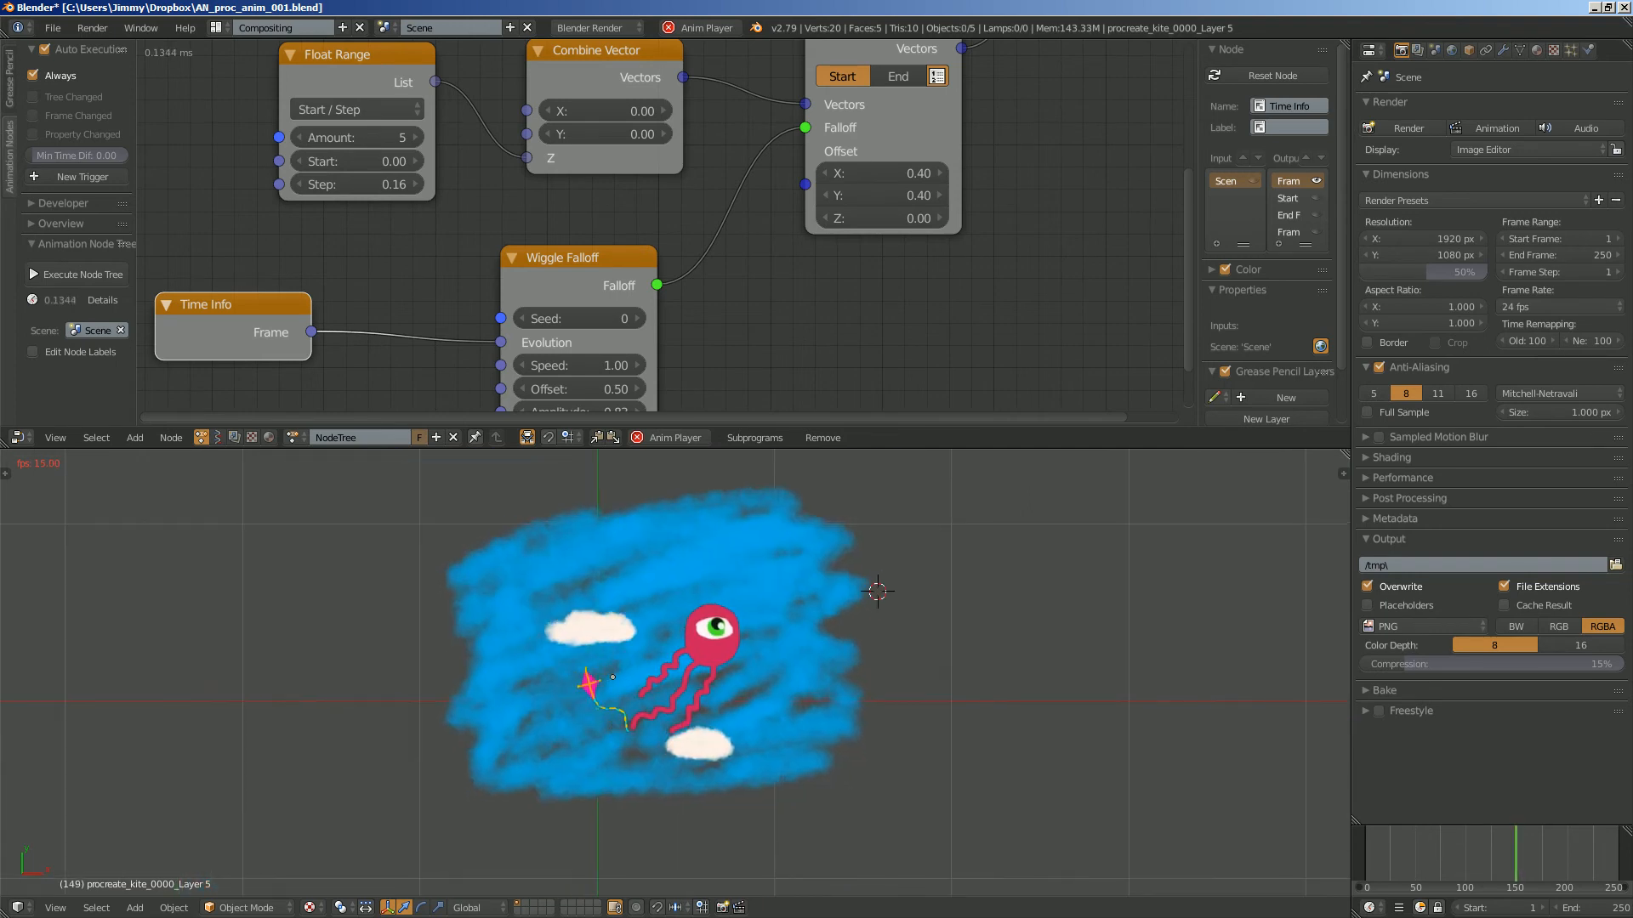
- Lower the Wiggle Falloff node's speed to 0.37 and check the slower motion up close
middle_drag(586, 366, 641, 325)
scroll(641, 326, up, 1)
drag(638, 326, 600, 325)
drag(265, 285, 347, 279)
drag(612, 377, 619, 377)
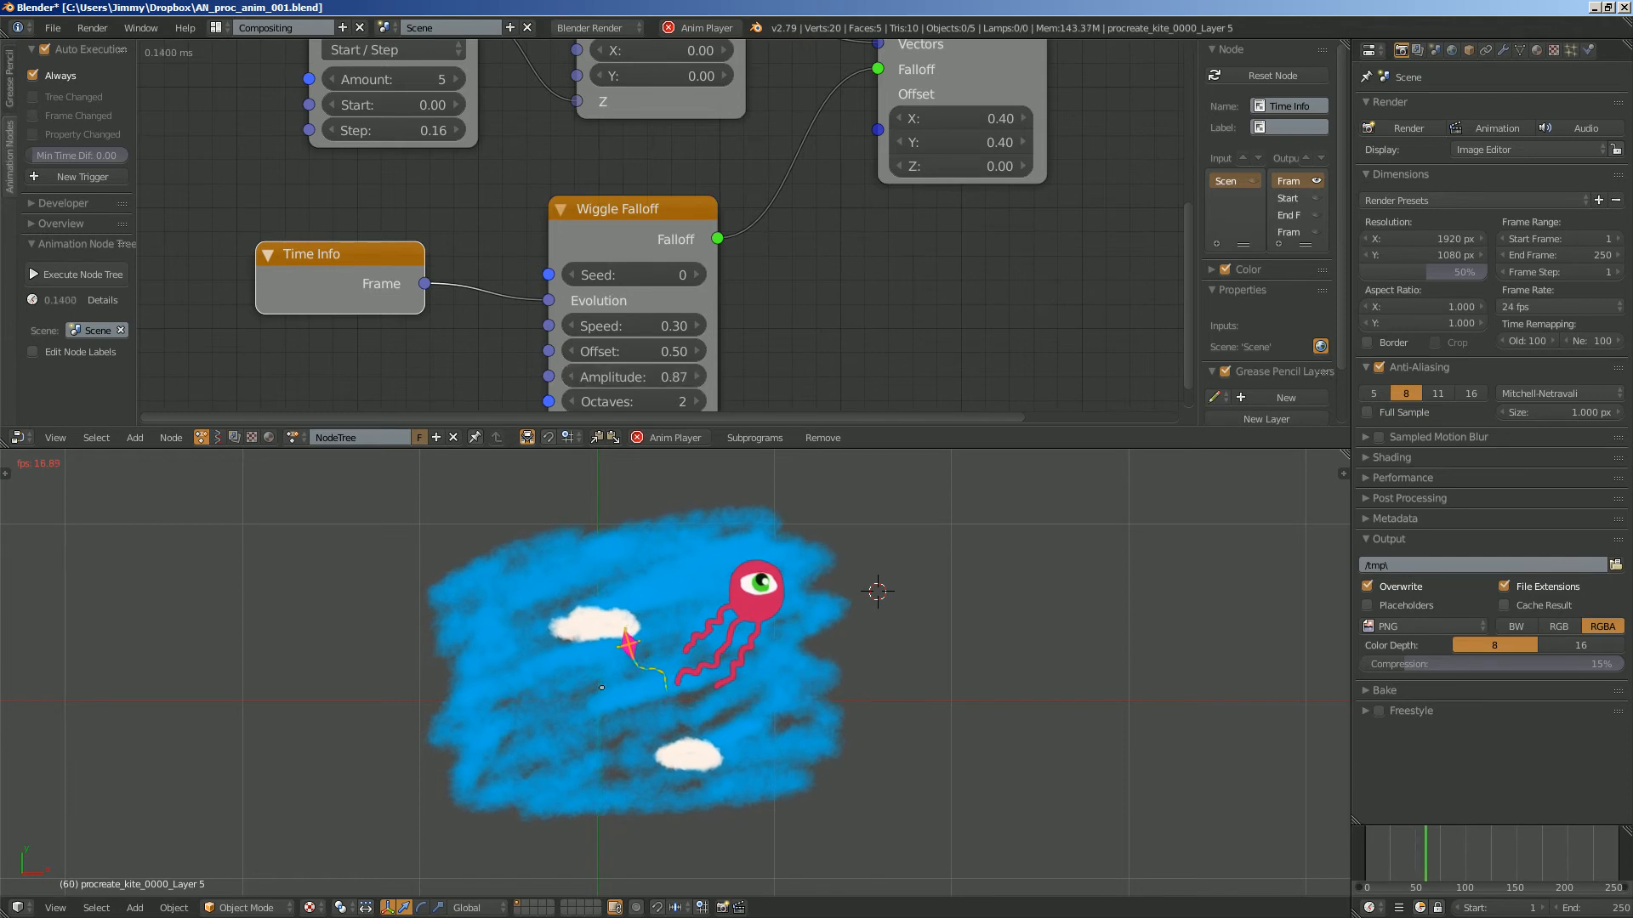
middle_drag(619, 377, 632, 344)
drag(634, 292, 650, 293)
right_click(646, 655)
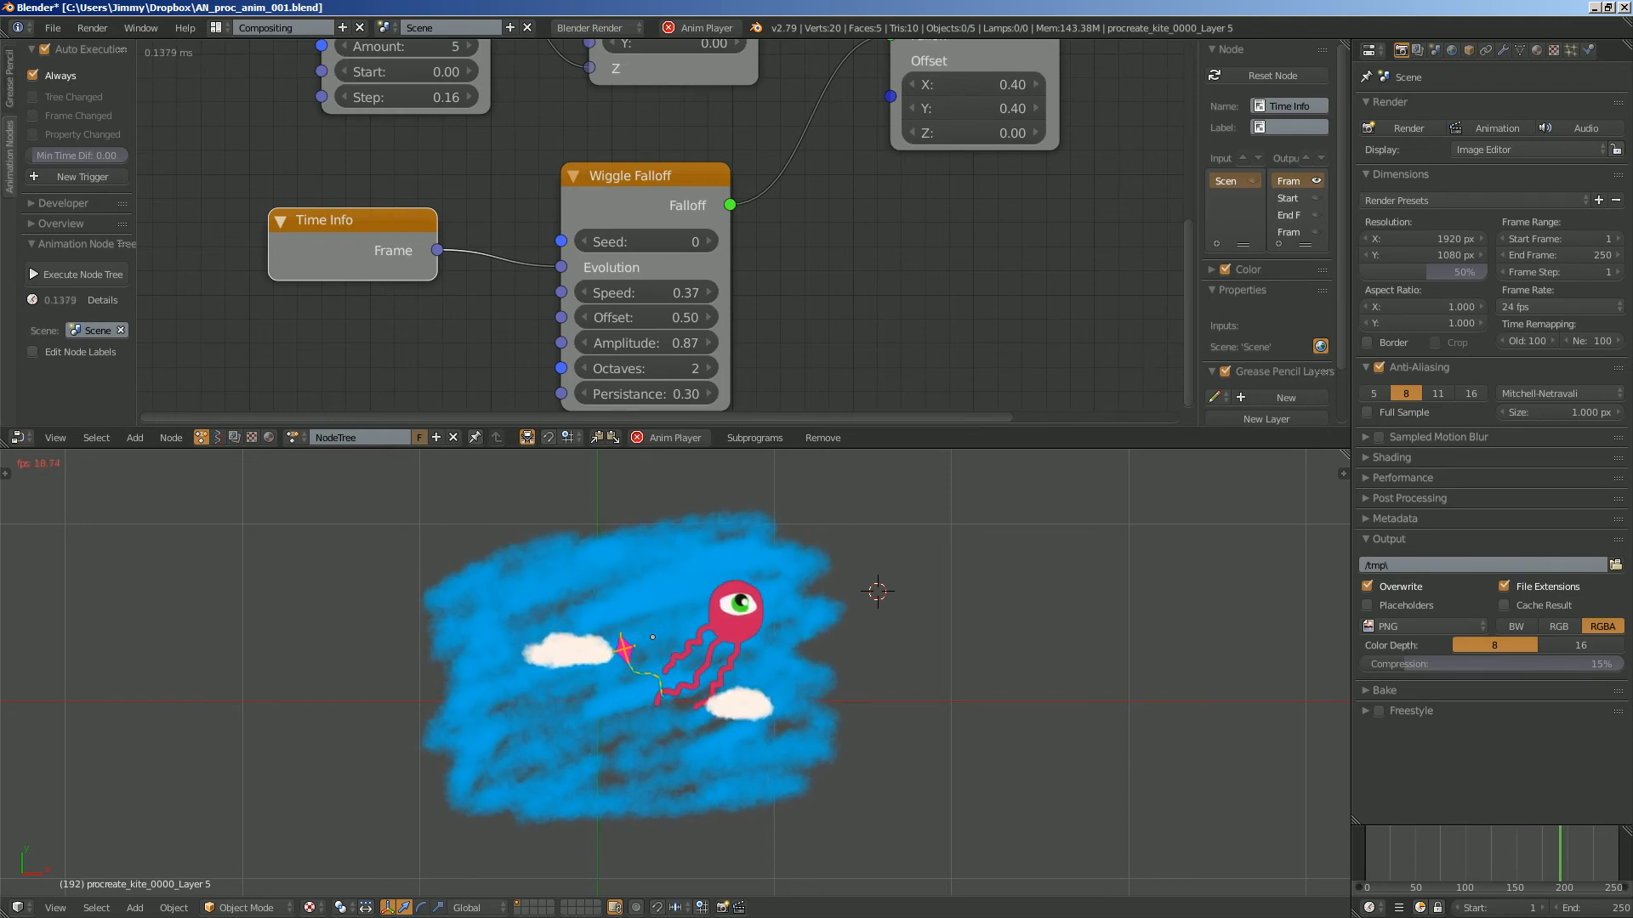
scroll(629, 660, up, 2)
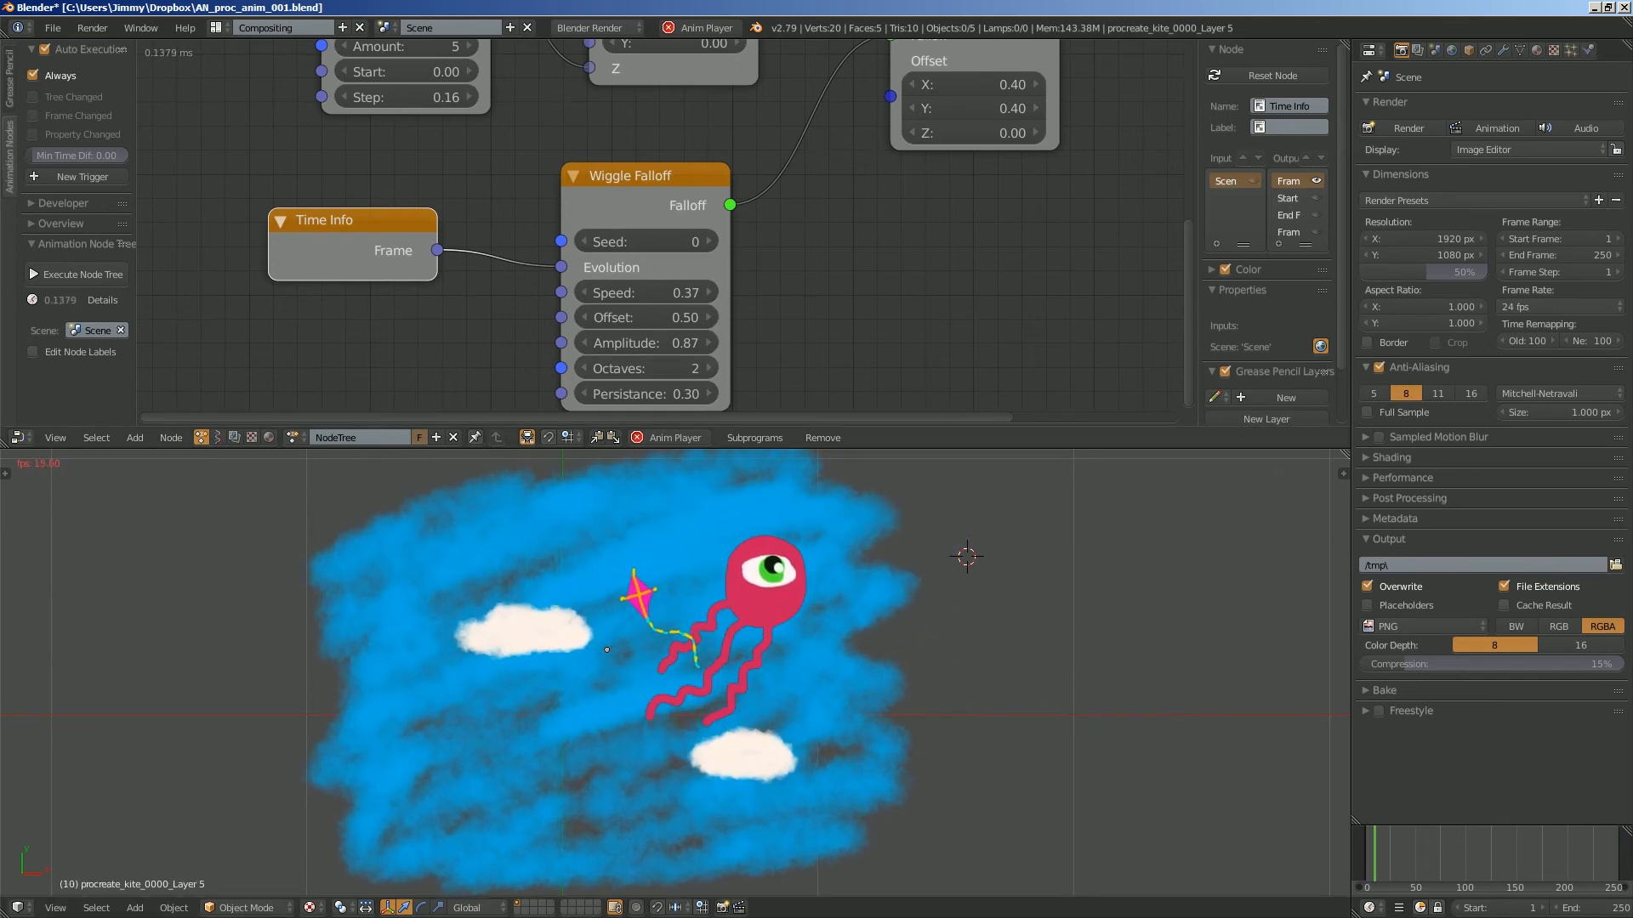
- Enable the X, Y and Z rotation outputs on the Object Transforms Output node and save the file
scroll(667, 232, down, 2)
middle_drag(667, 233, 582, 332)
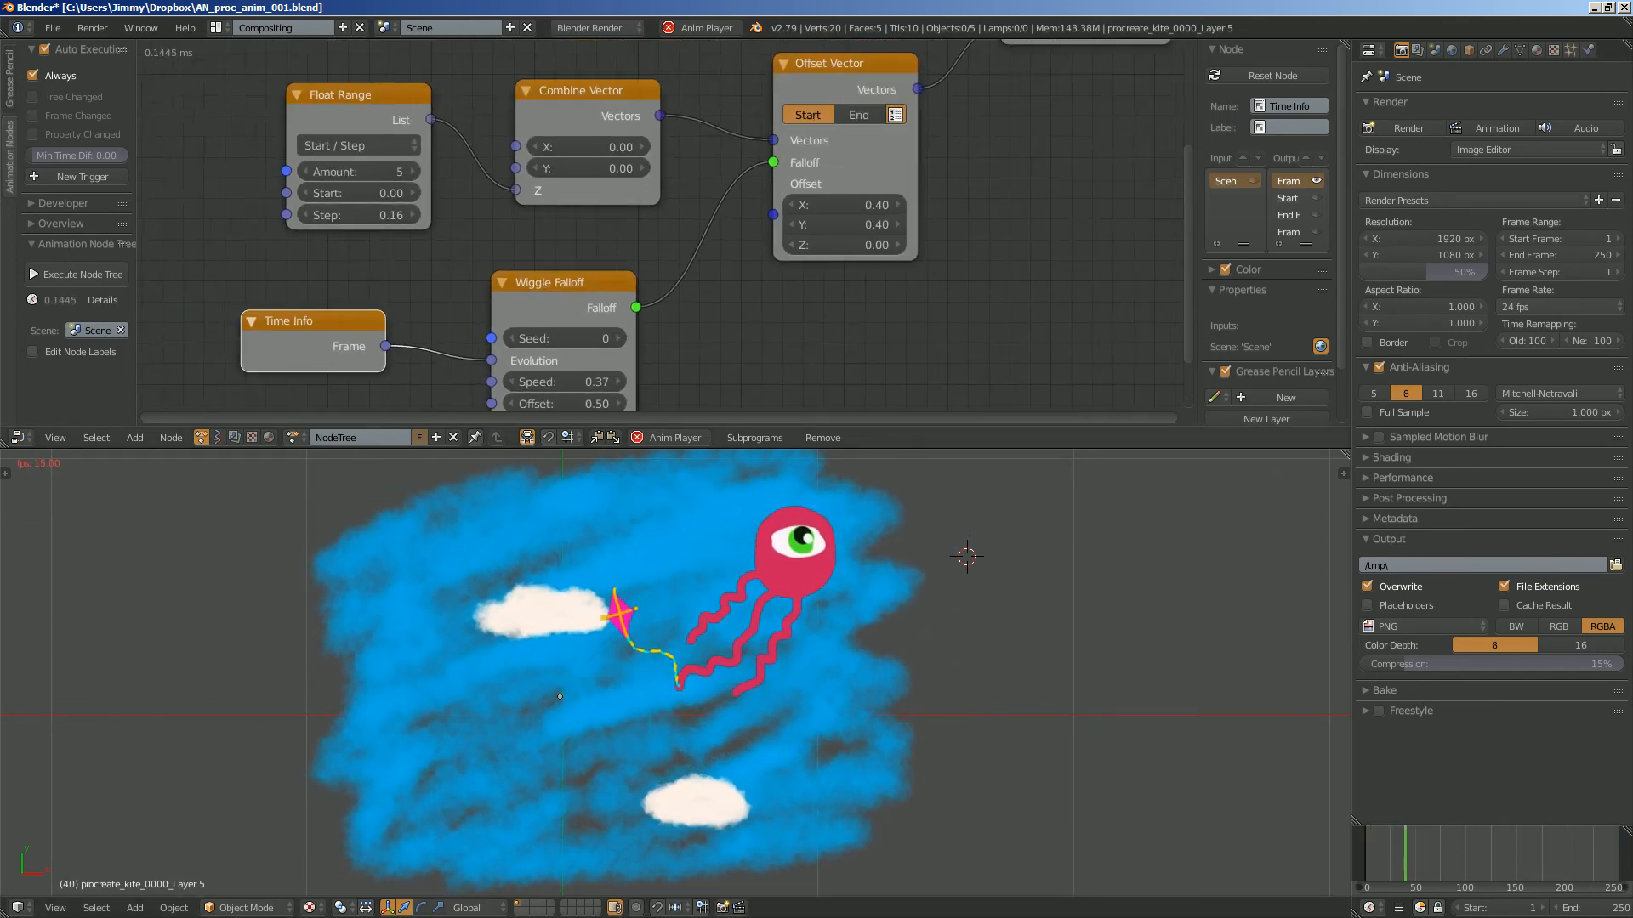
scroll(667, 233, down, 2)
middle_drag(667, 232, 495, 365)
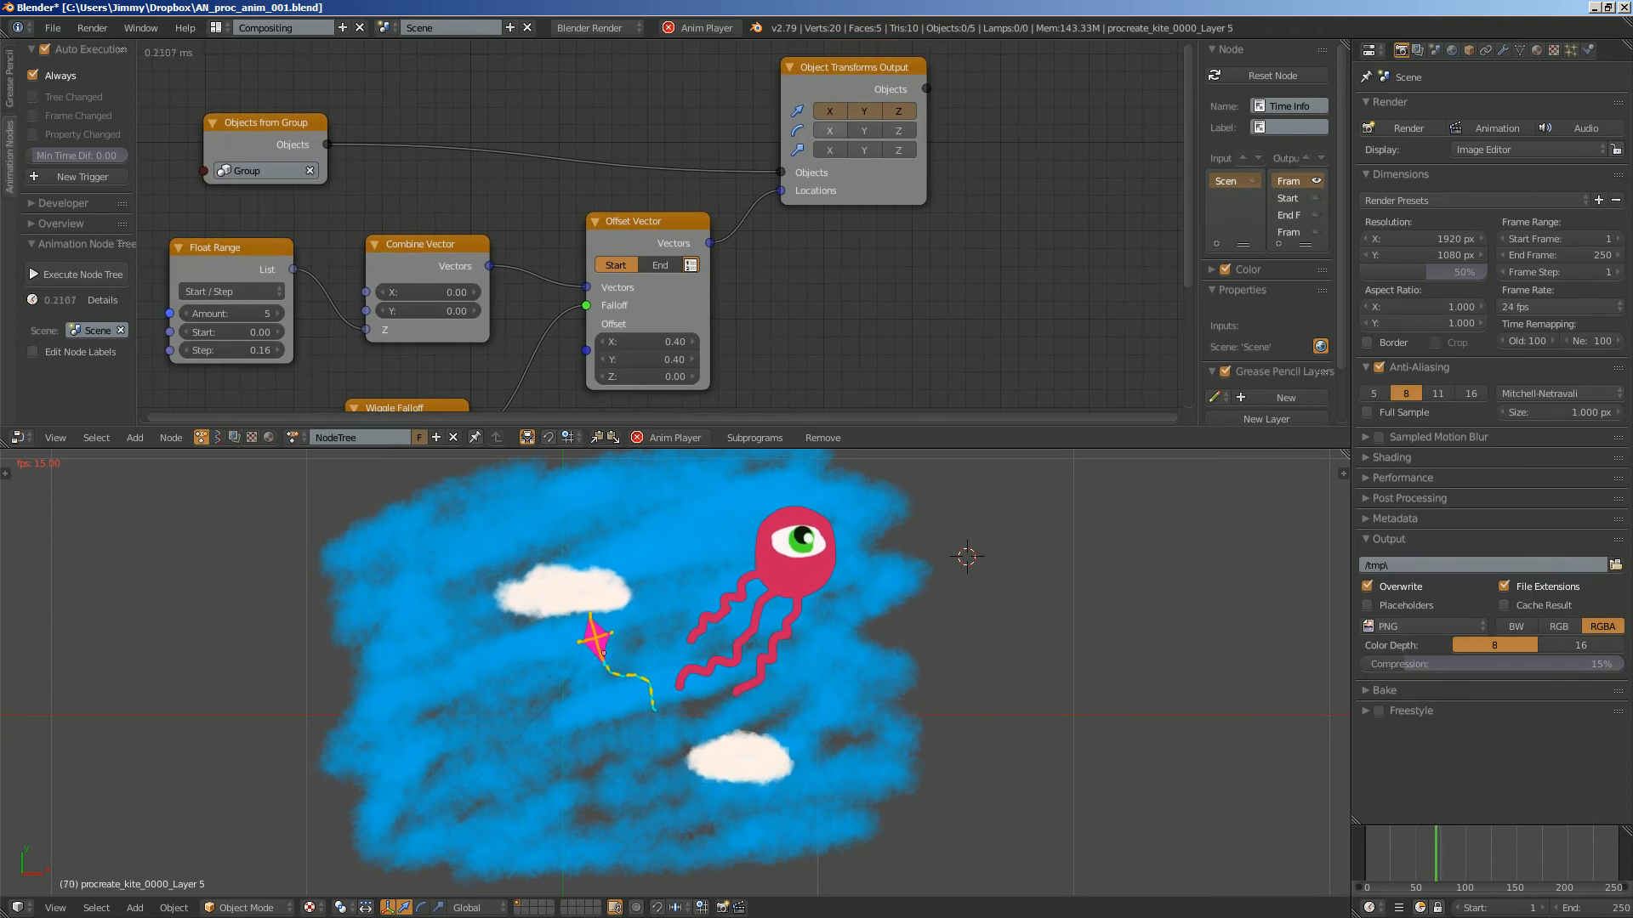
drag(858, 190, 1002, 204)
middle_drag(1002, 204, 987, 96)
key(ctrl+s)
key(Return)
click(631, 113)
- Add an Euler Wiggle node below the Object Transforms Output node
middle_drag(814, 233, 848, 203)
key(ctrl+a)
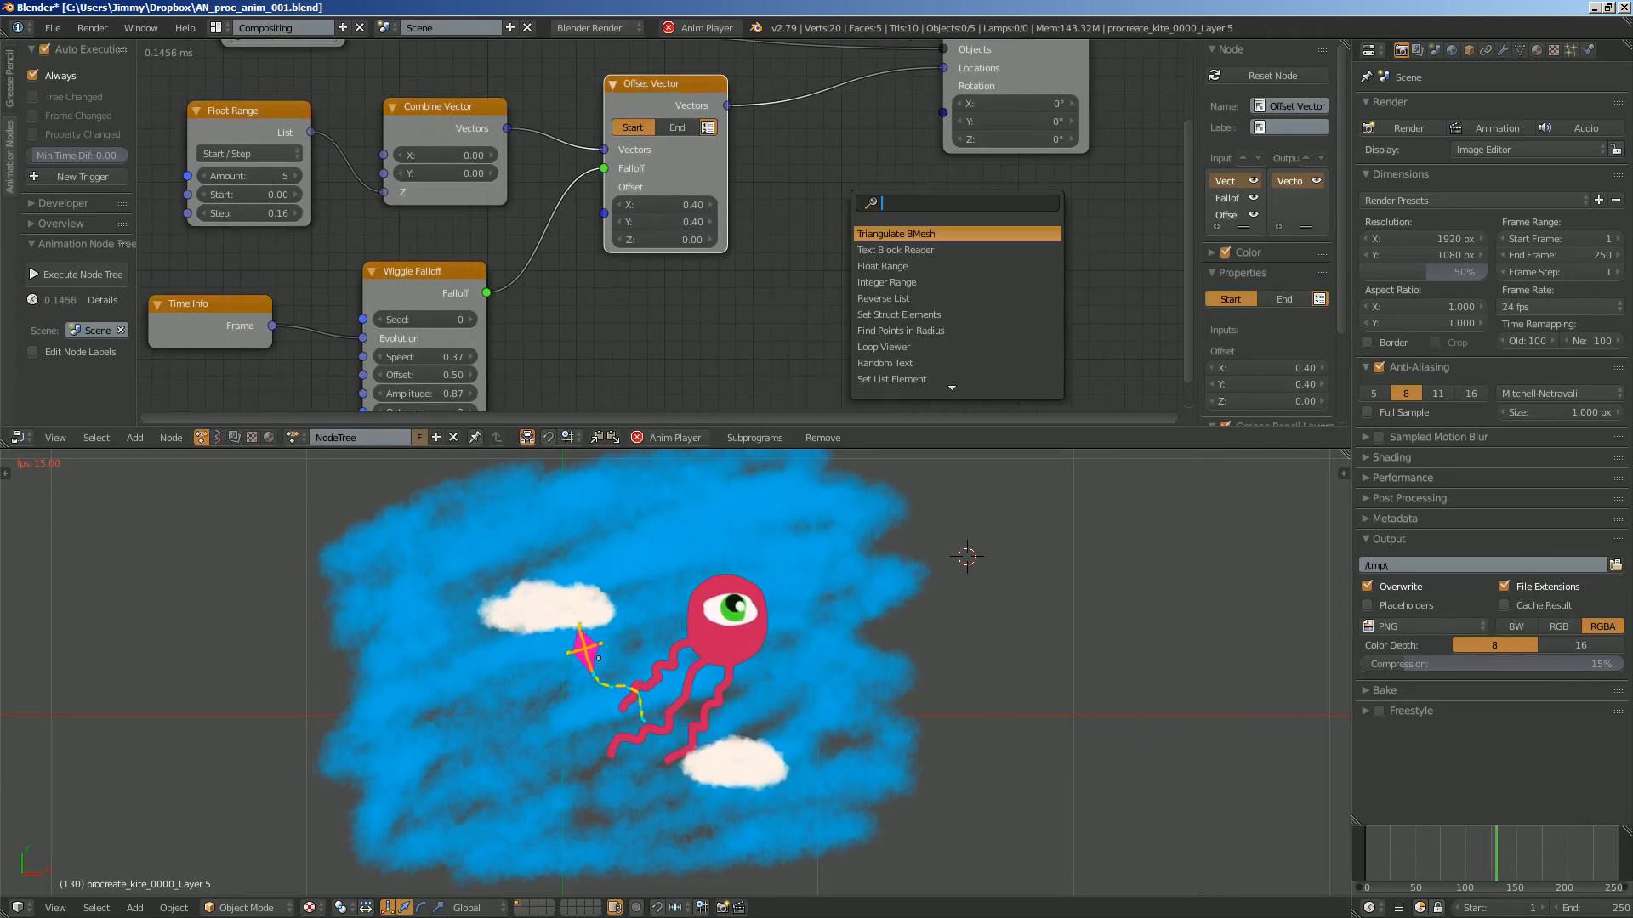
text(wiggl)
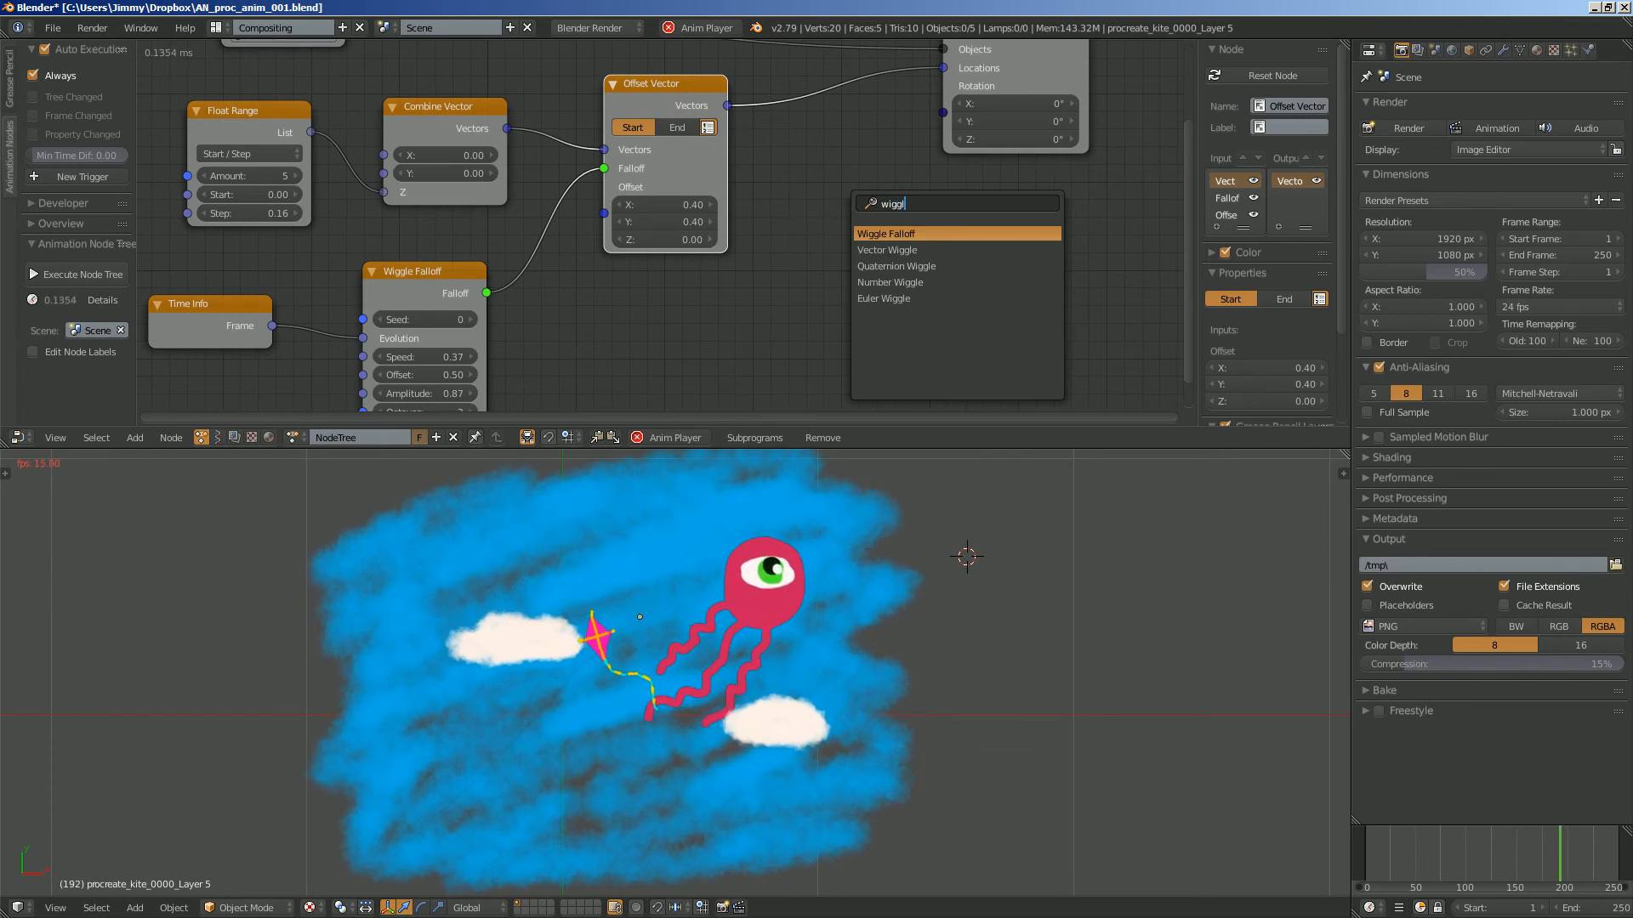
key(Down)
key(Down)
key(Down)
key(Down)
key(Return)
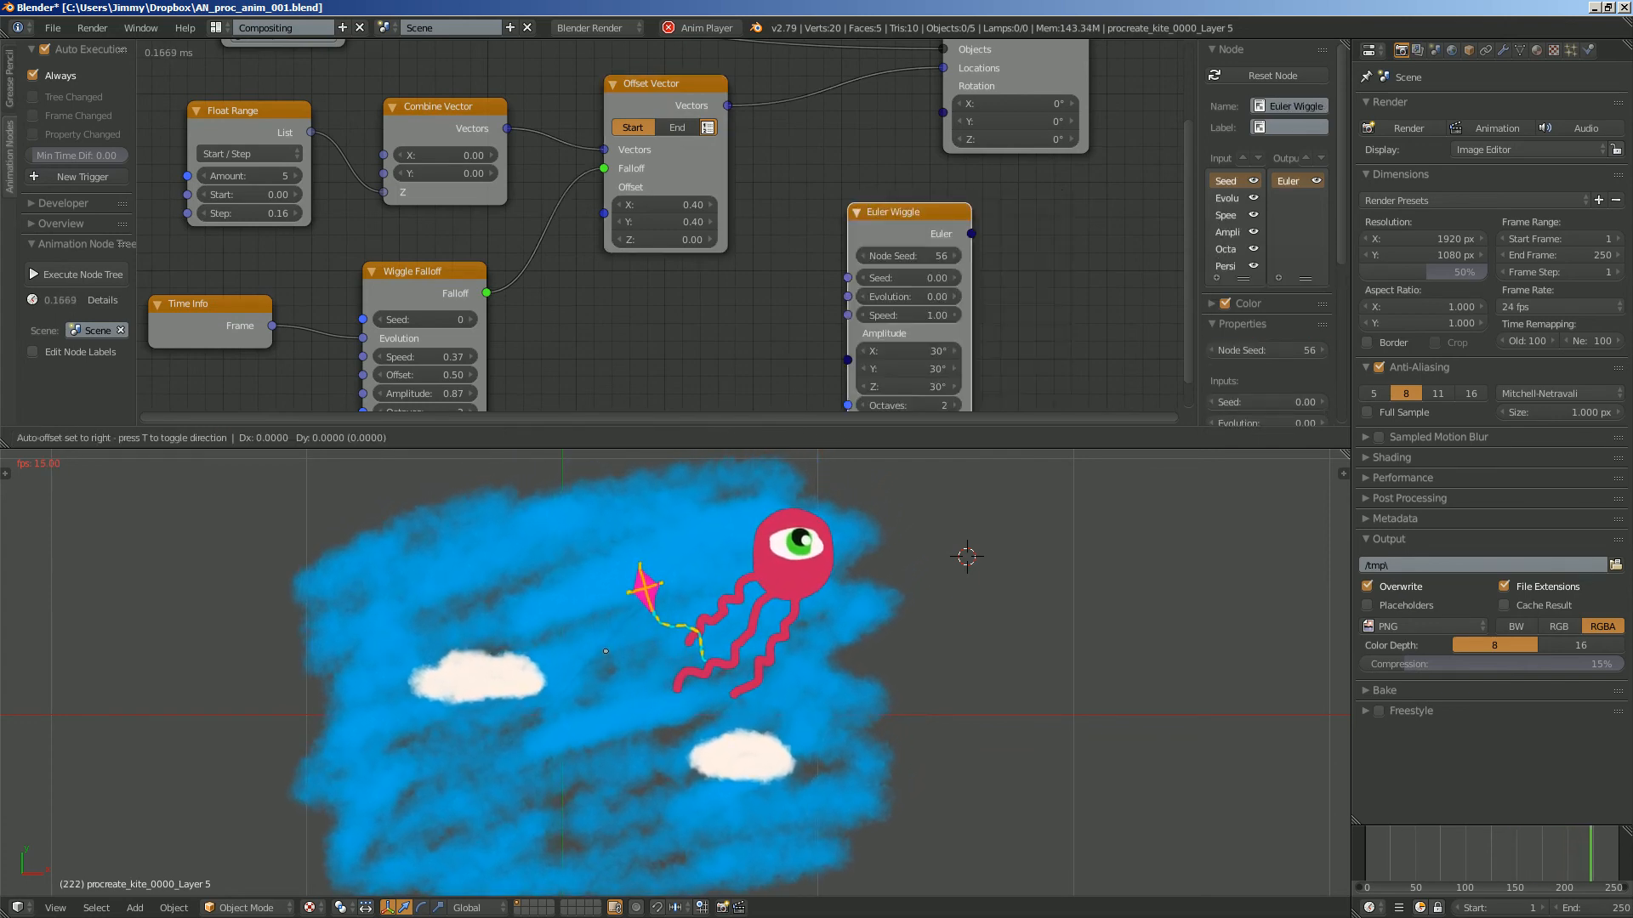
click(804, 182)
scroll(803, 182, down, 1)
middle_drag(803, 182, 903, 172)
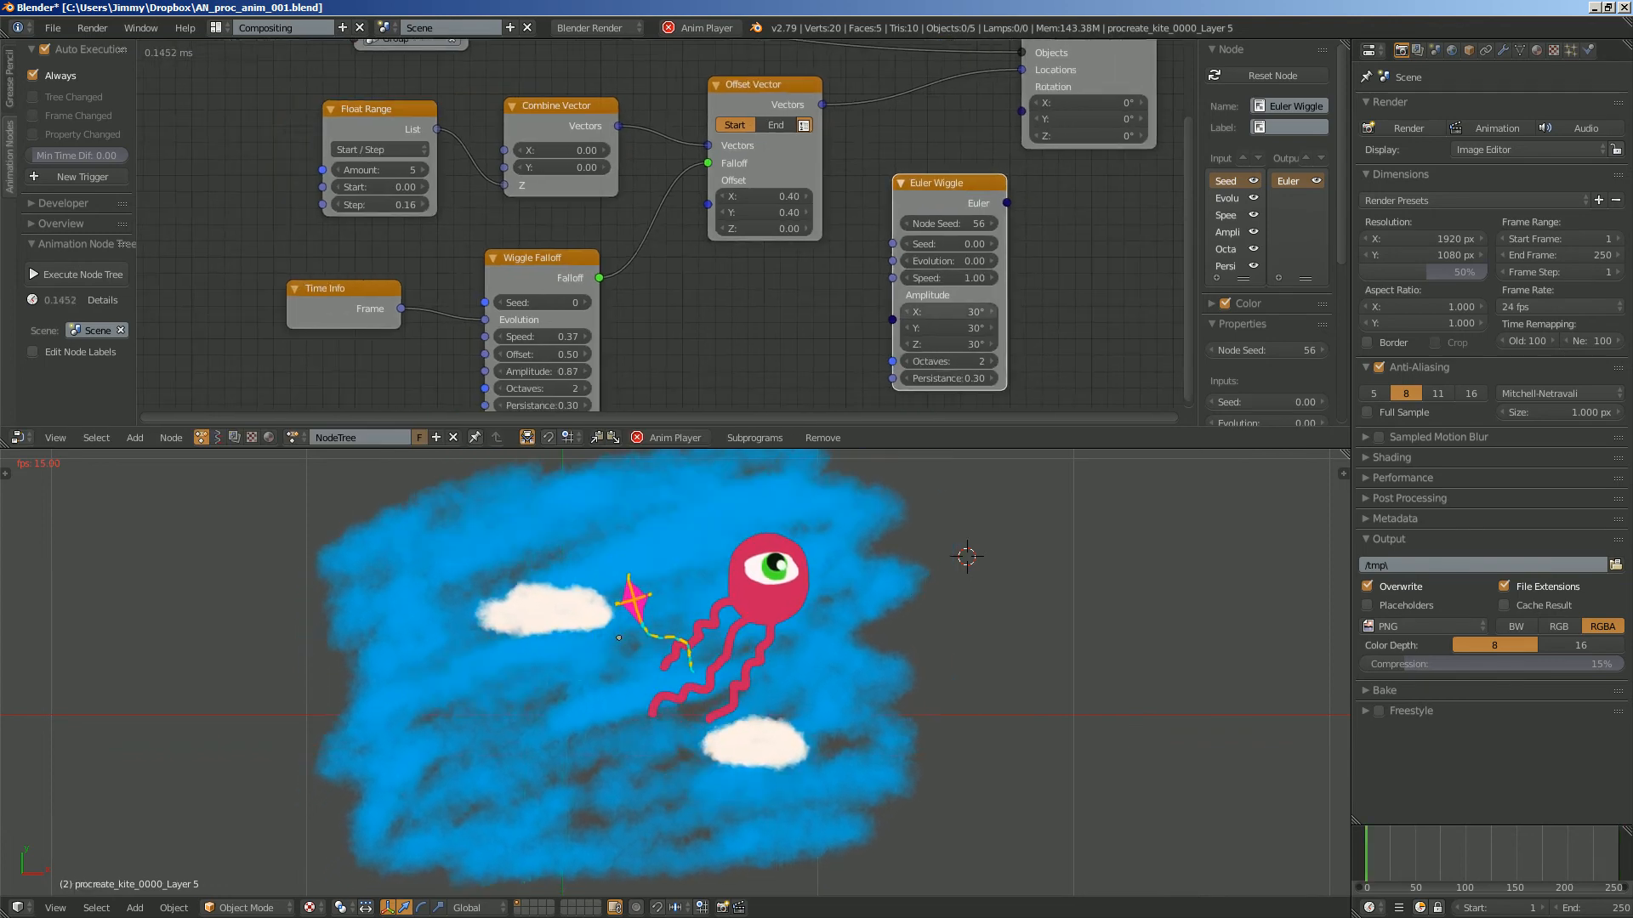
- Set the Euler Wiggle node's X and Y amplitudes to 0°
double_click(949, 312)
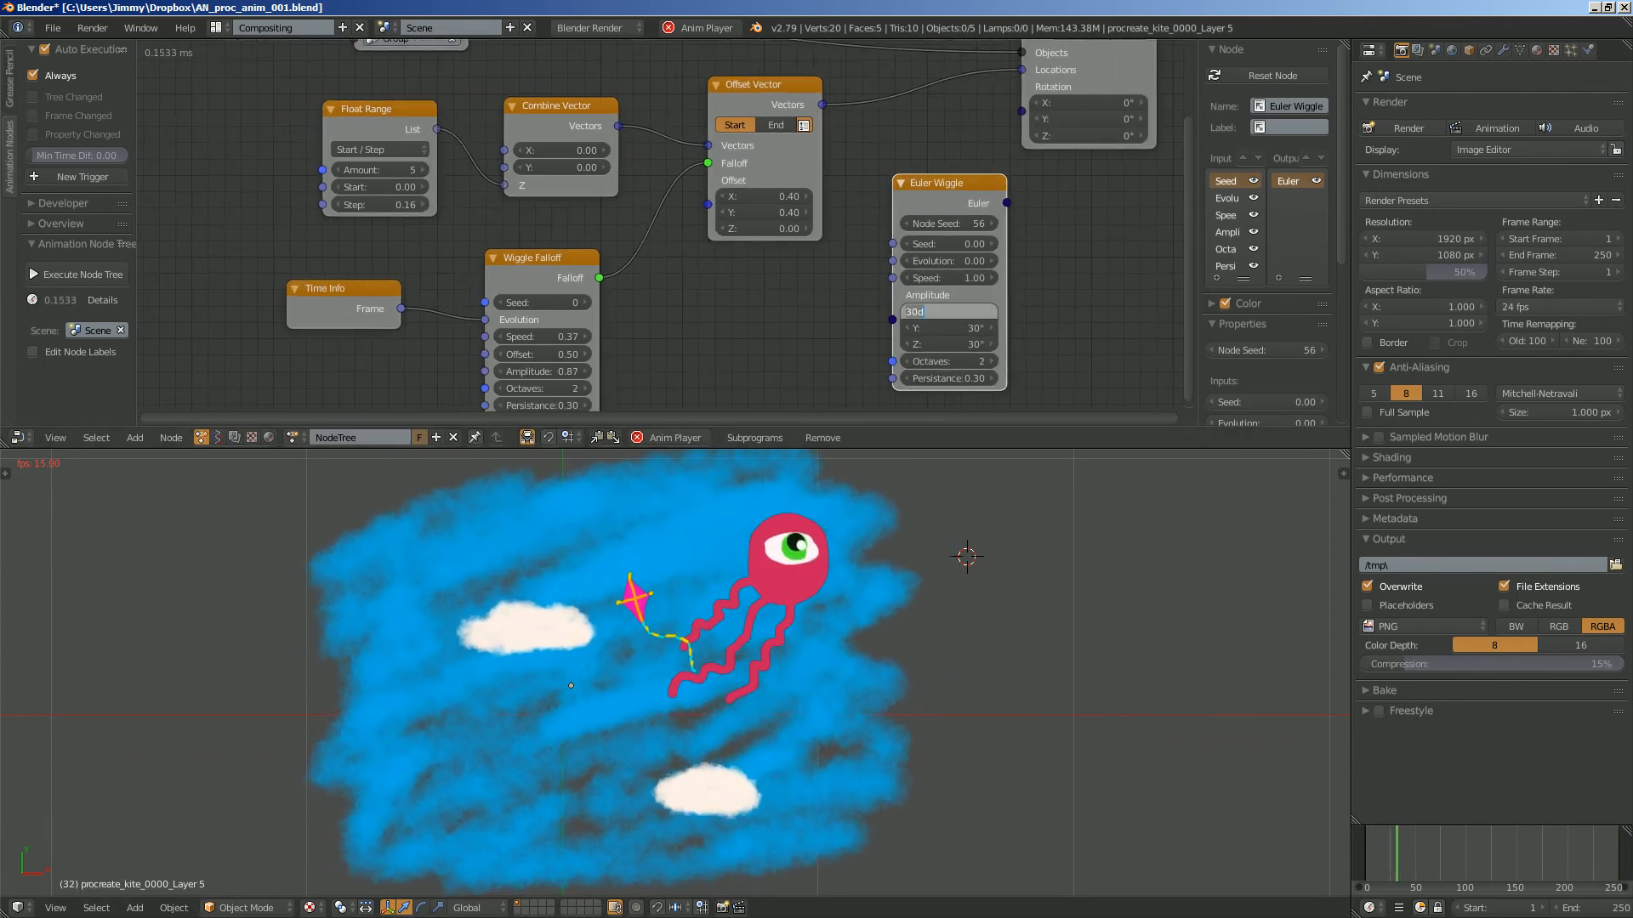
text(0)
key(Tab)
text(0)
key(Tab)
key(Return)
click(949, 312)
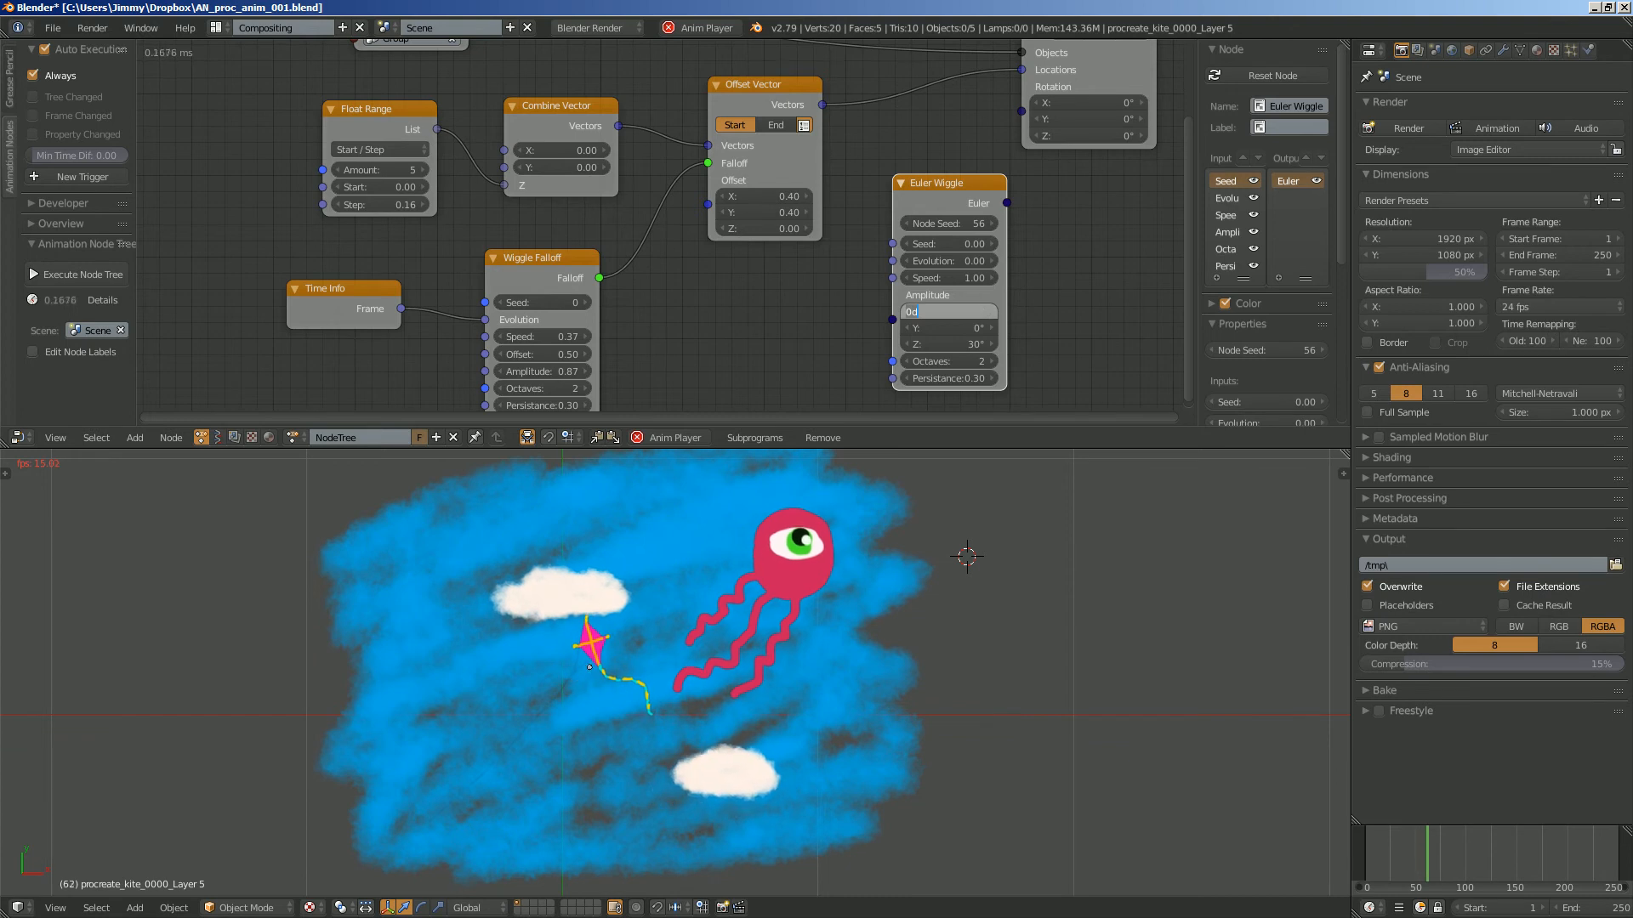
key(Return)
- Connect the Time Info frame to the Euler Wiggle's Evolution, and its Euler output to the Rotation input of Object Transforms Output
drag(400, 309, 892, 261)
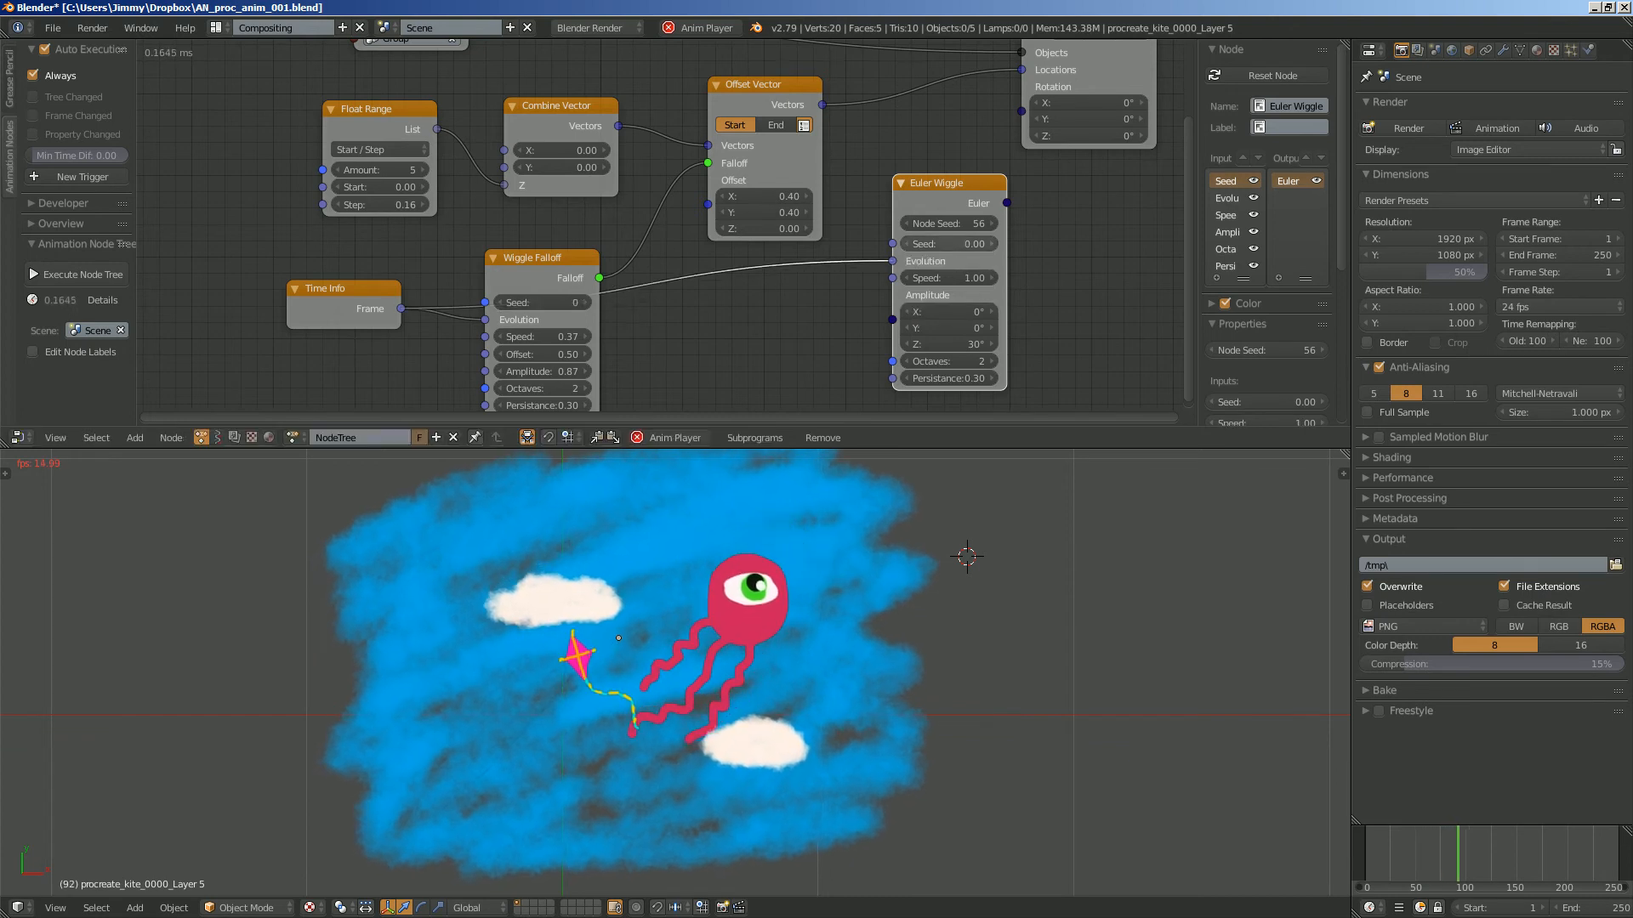
drag(1007, 202, 1022, 87)
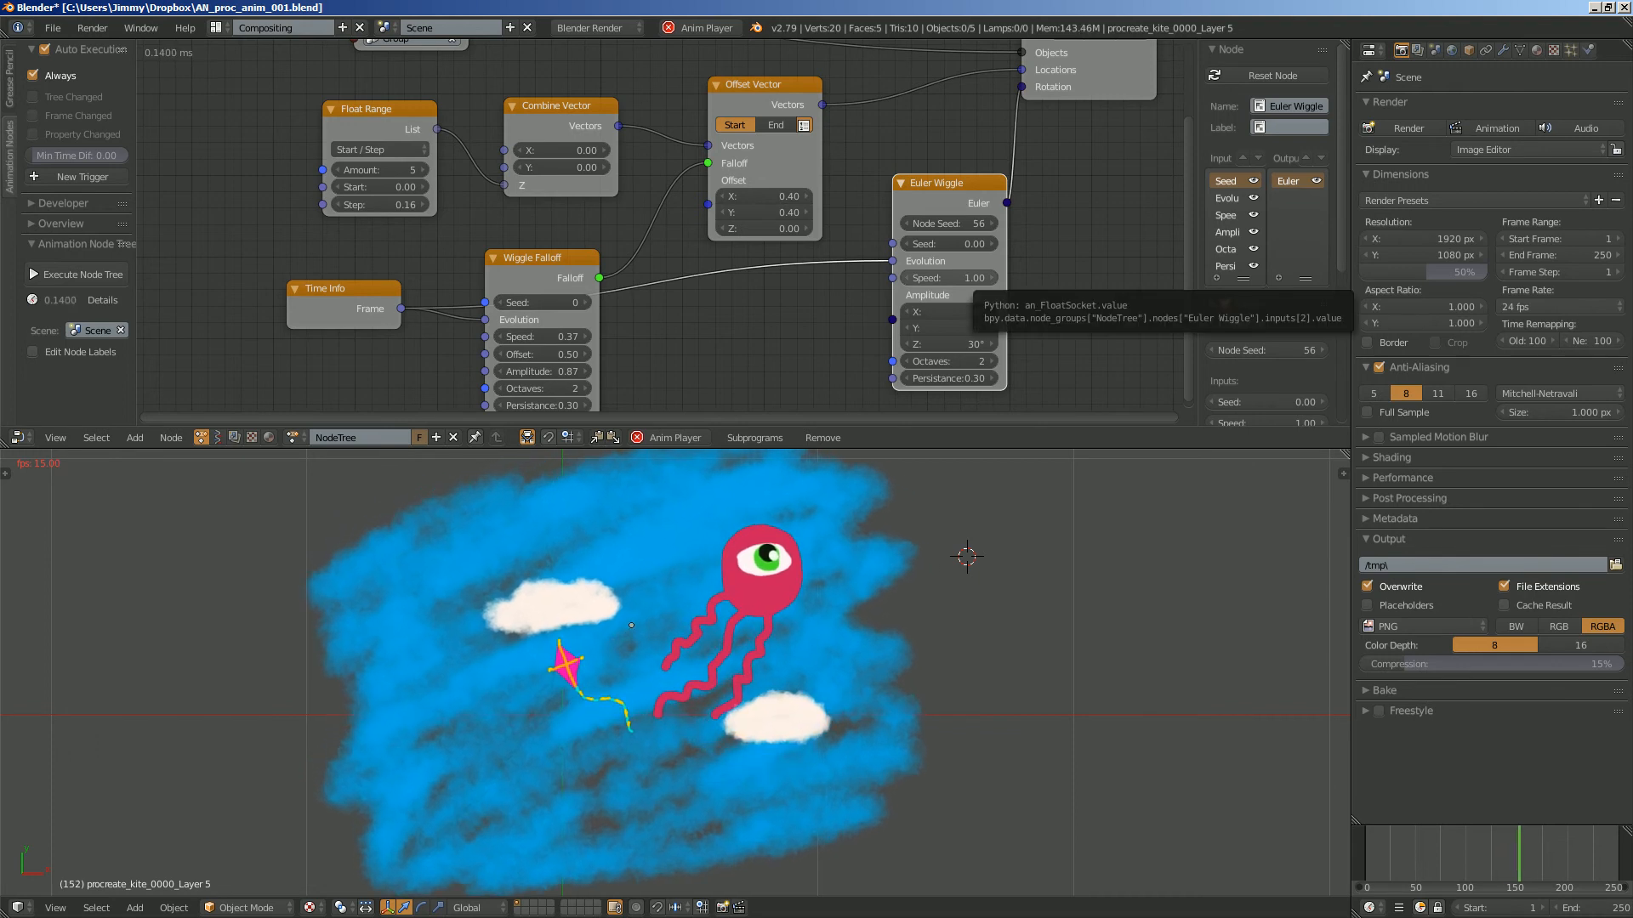
click(1028, 620)
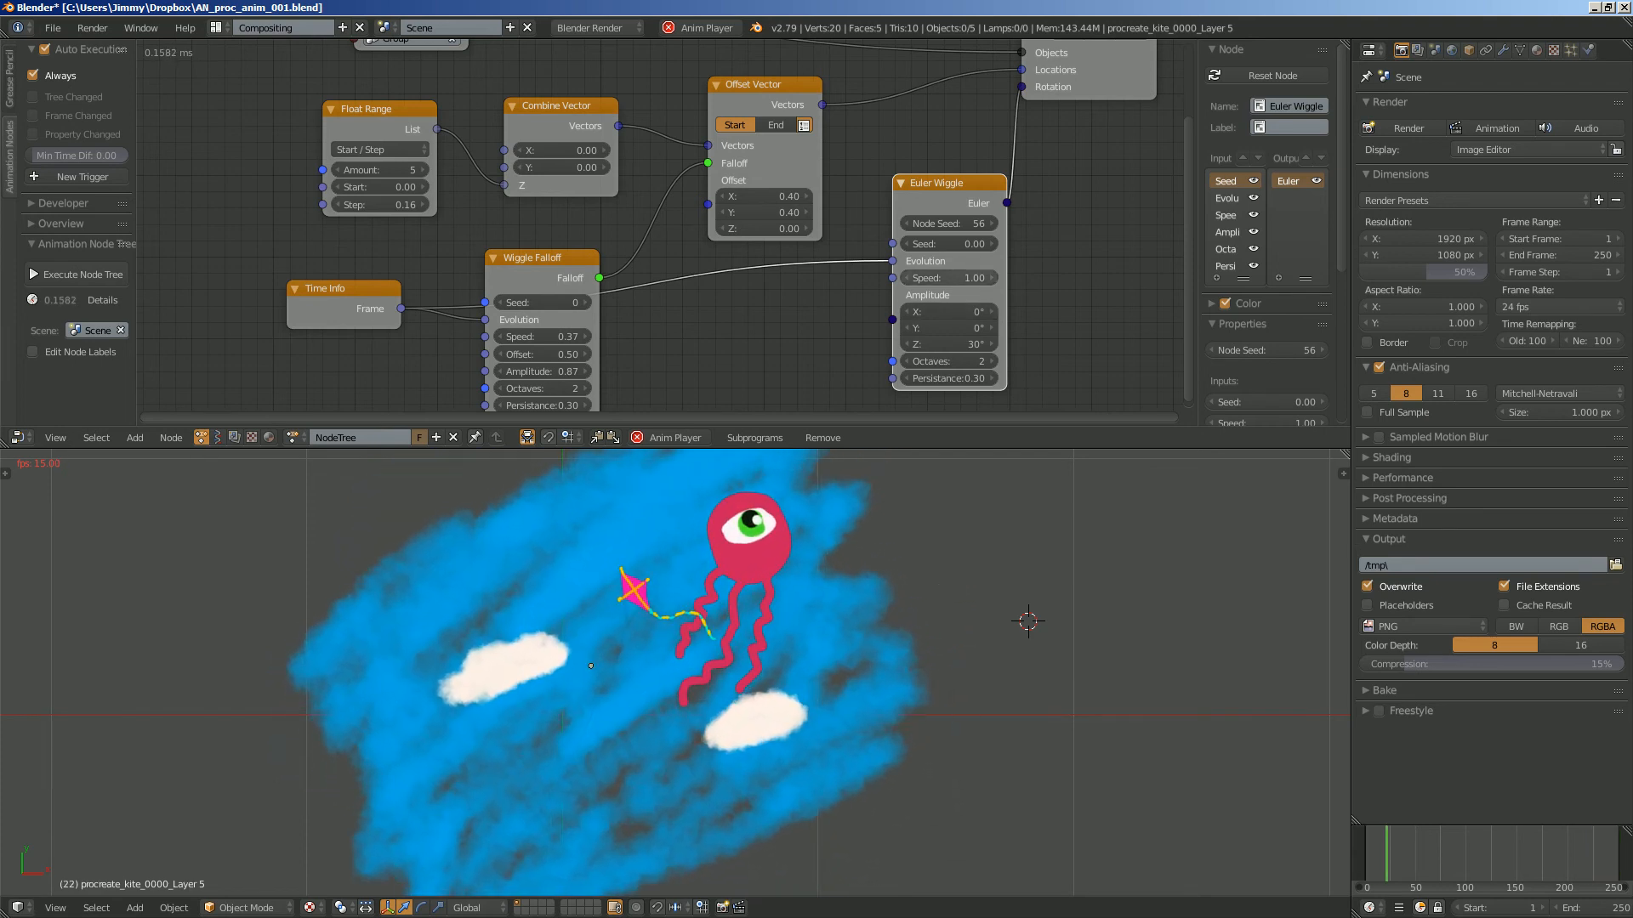
- Set the Euler Wiggle node's speed to 0.52, leave all planes deselected and save the file
drag(957, 278, 916, 278)
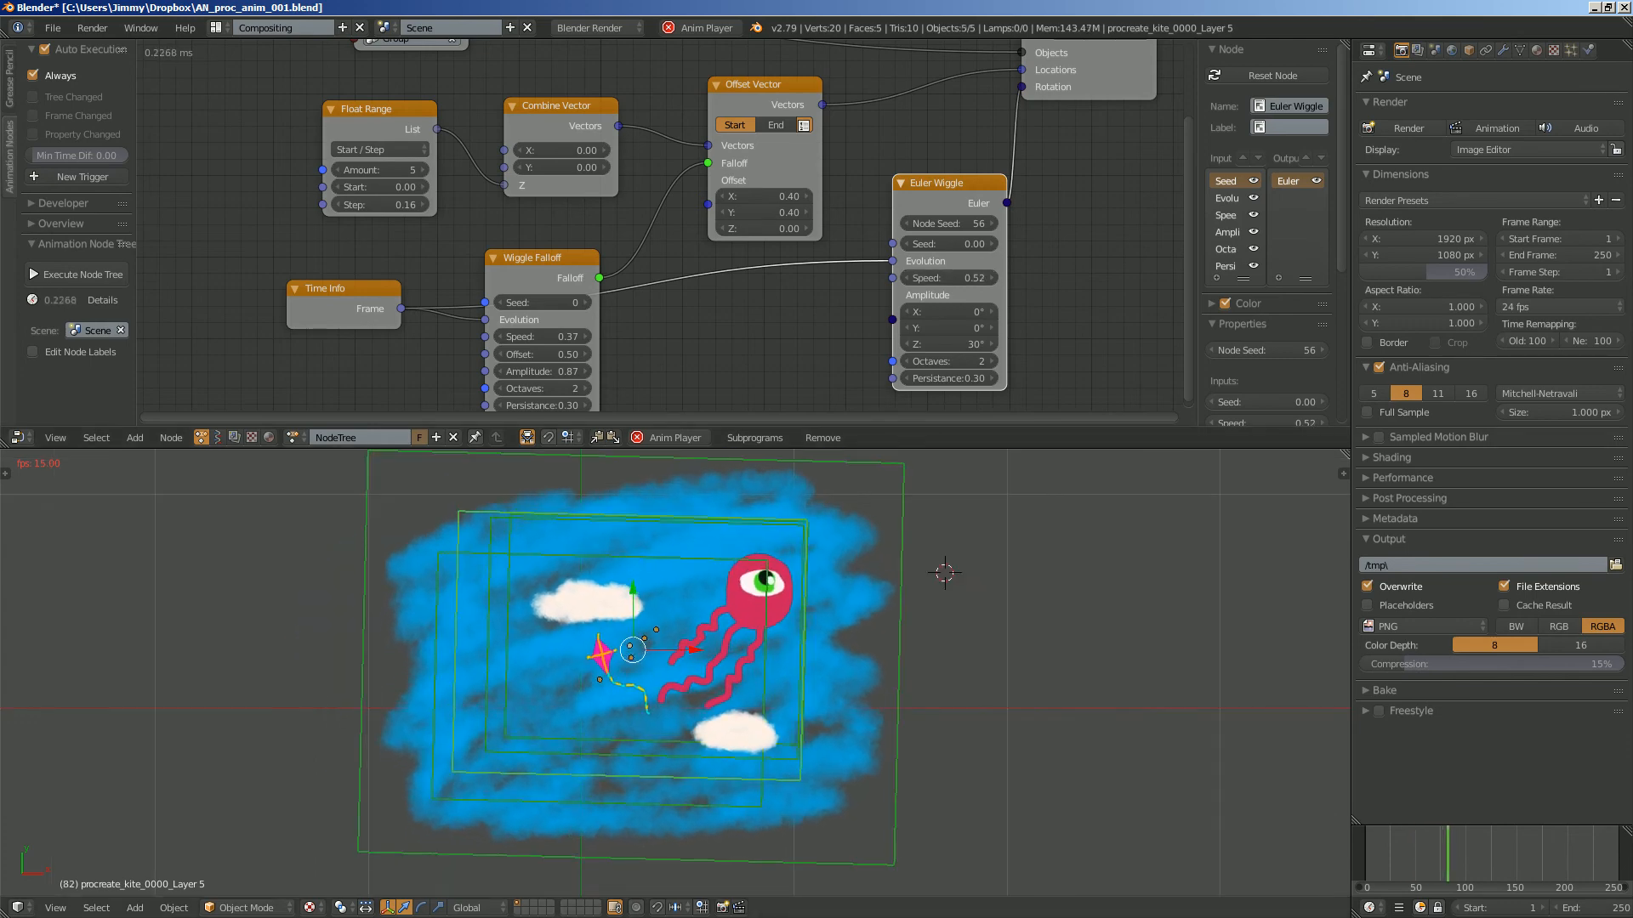
click(1009, 572)
key(ctrl+s)
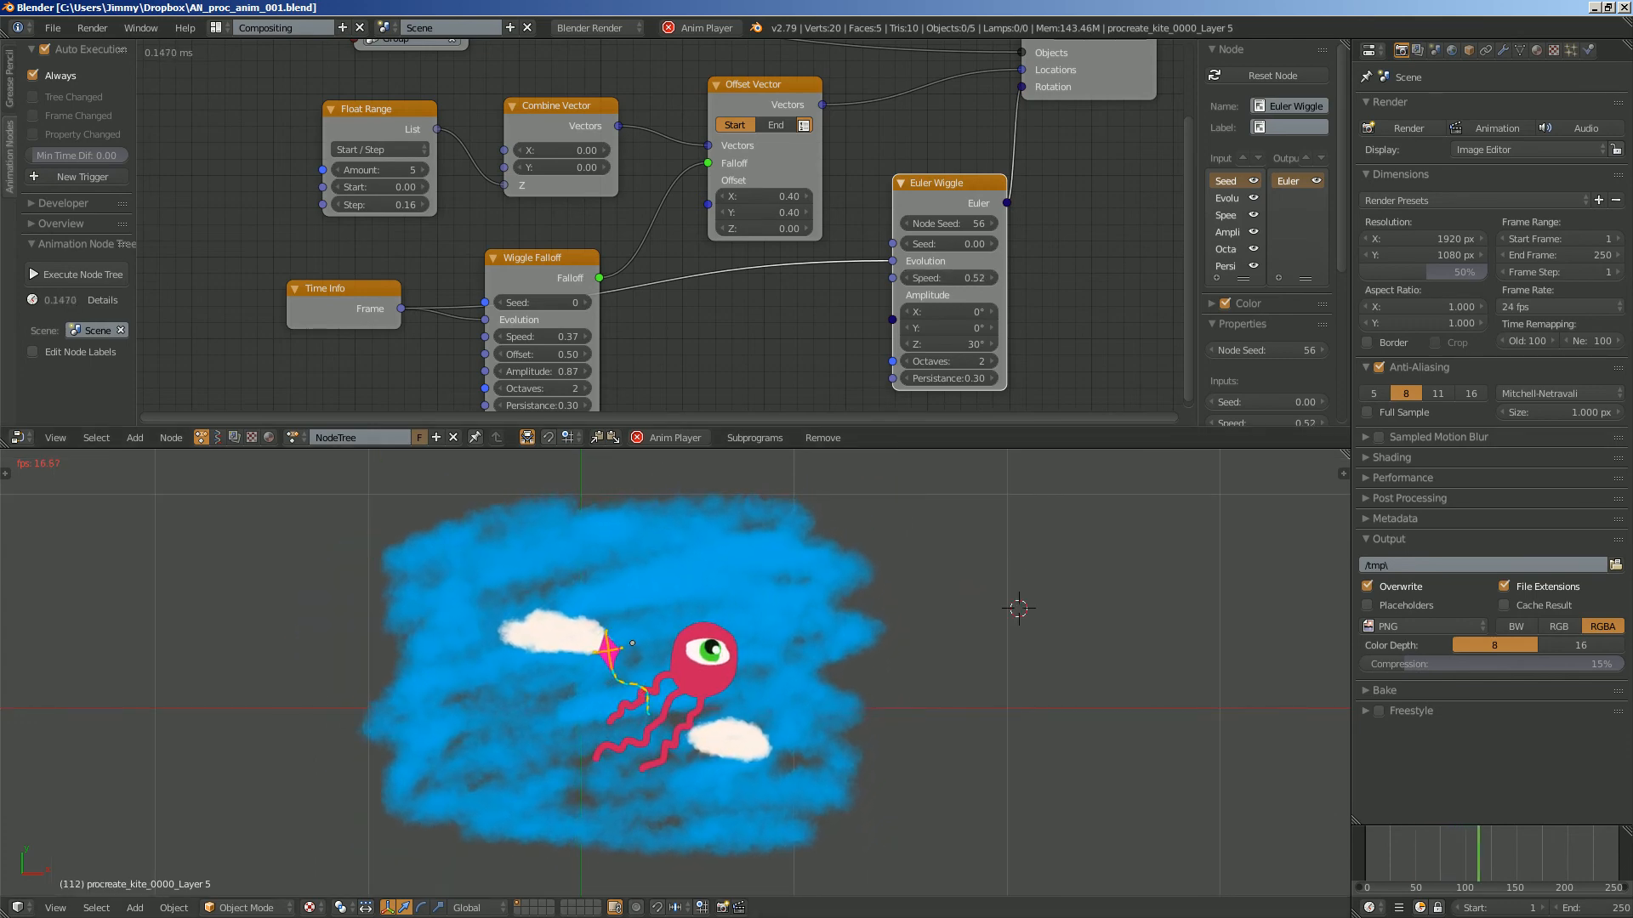
- Review the complete node tree alongside the rotating layers and stop the animation playback
scroll(659, 227, down, 4)
scroll(908, 180, up, 2)
middle_drag(908, 180, 882, 215)
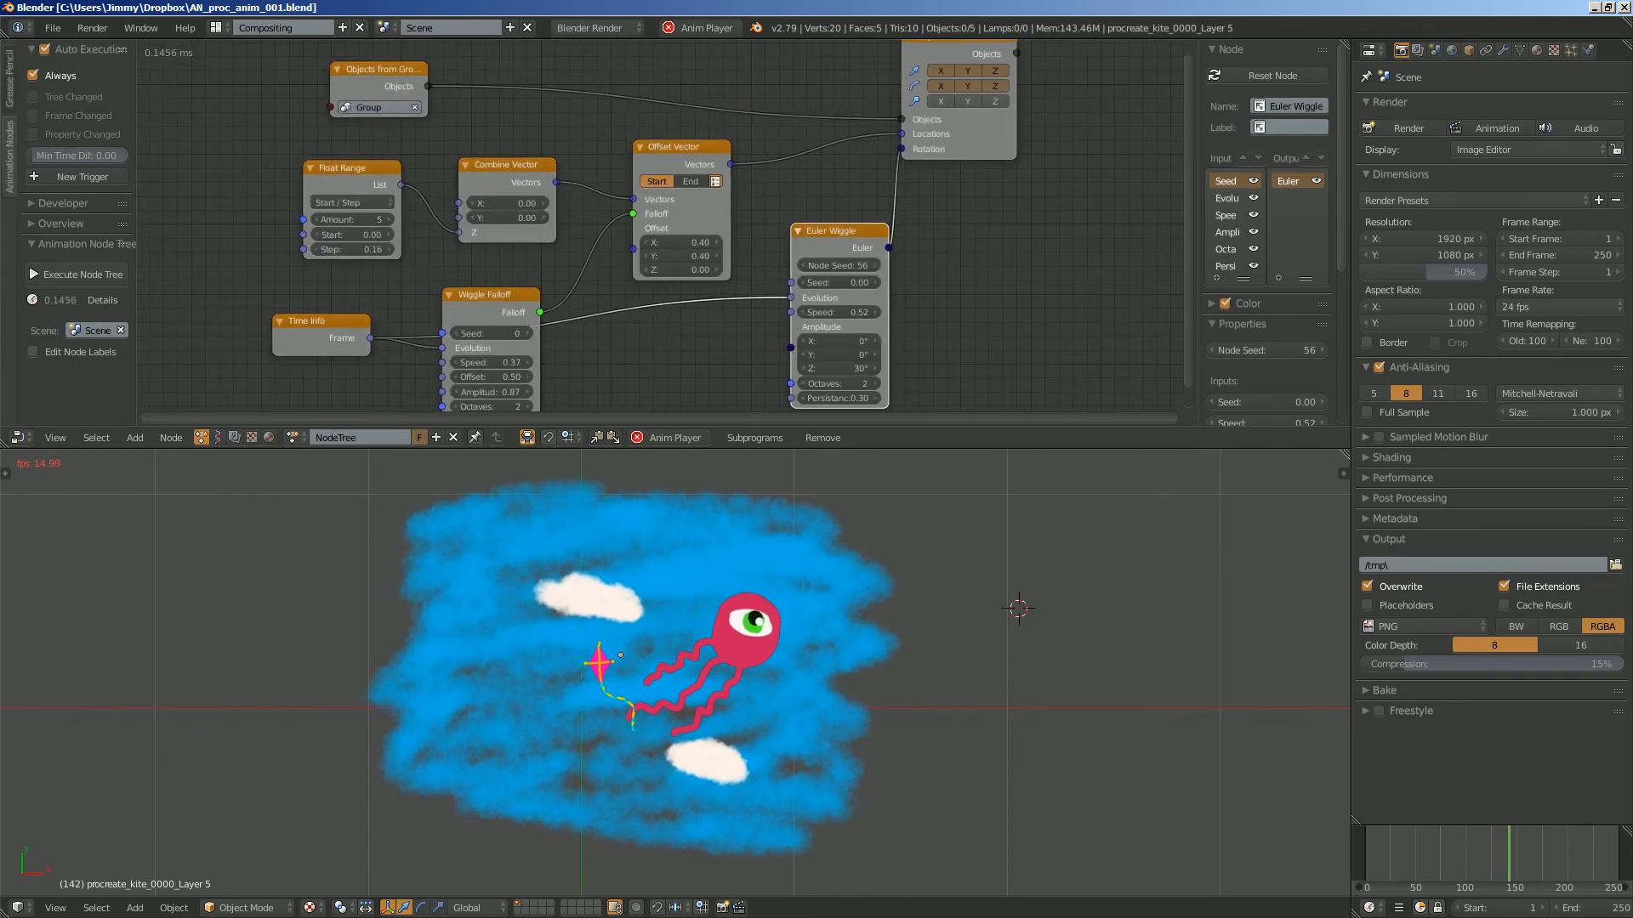
scroll(664, 214, down, 1)
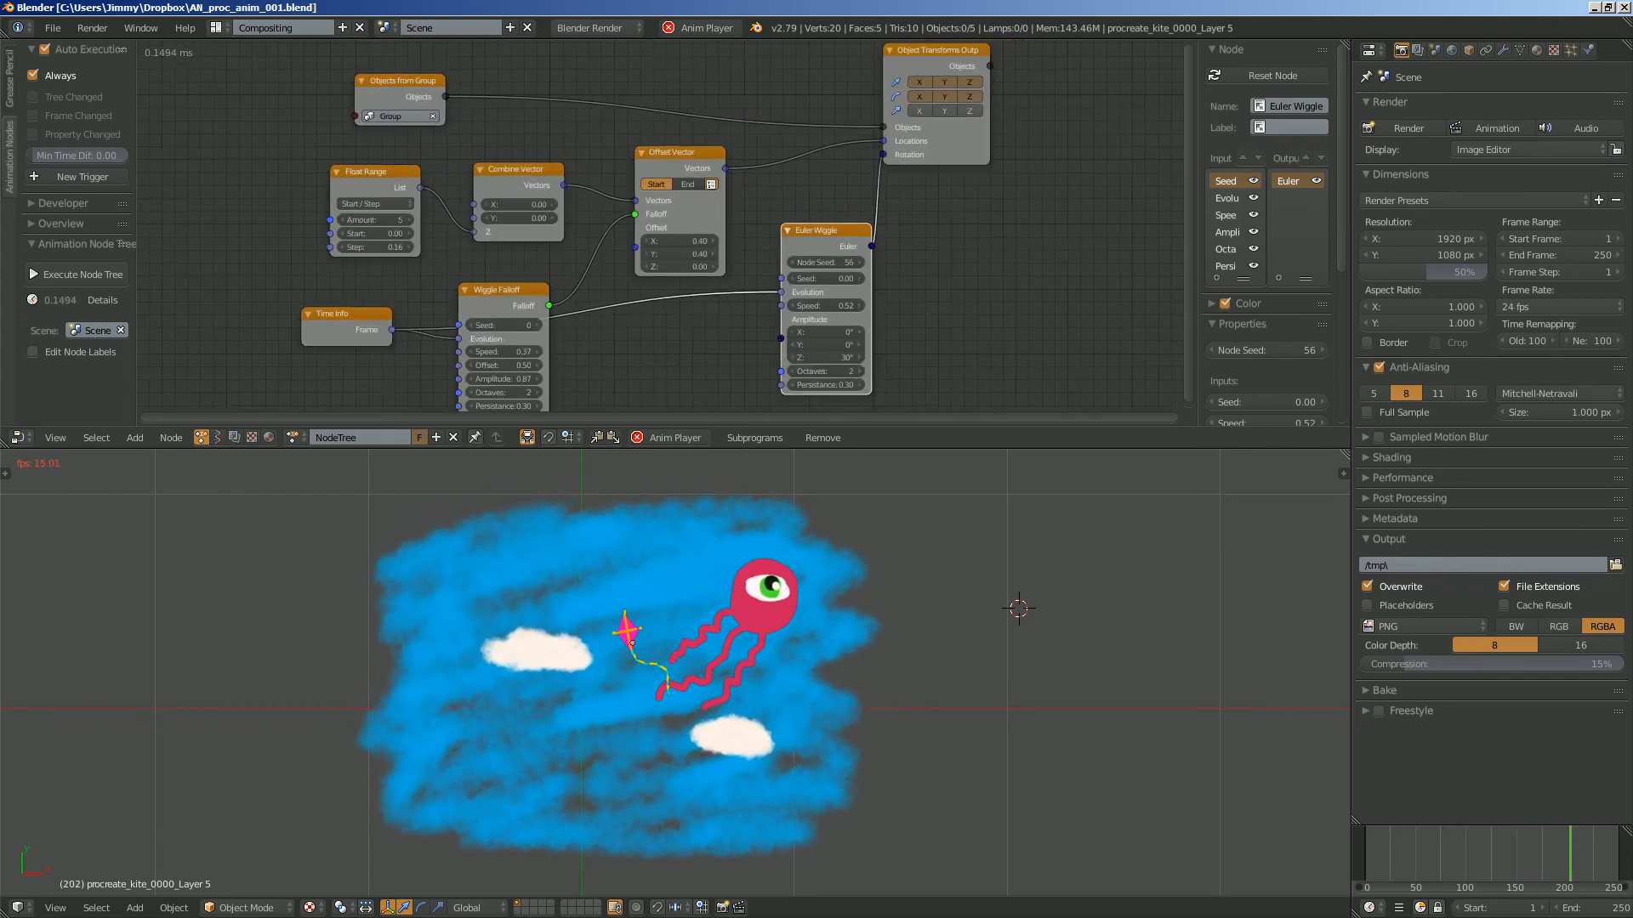
key(Escape)
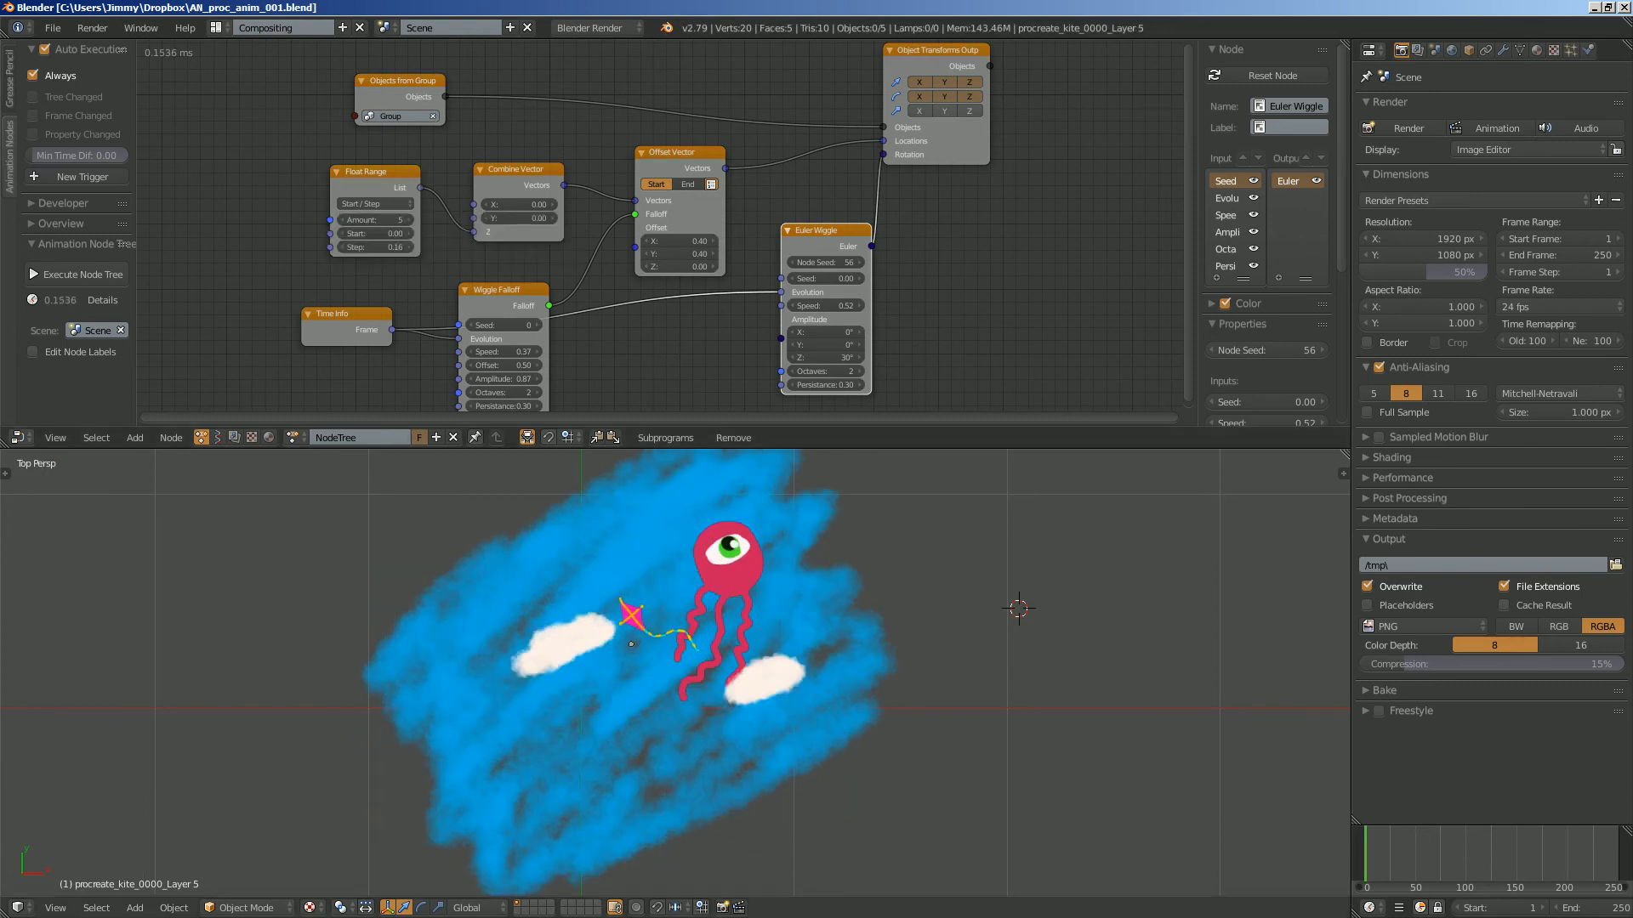
- Widen the Animation Nodes side panel and expand its Developer and Overview sections to reach the keyframe baking option
click(60, 204)
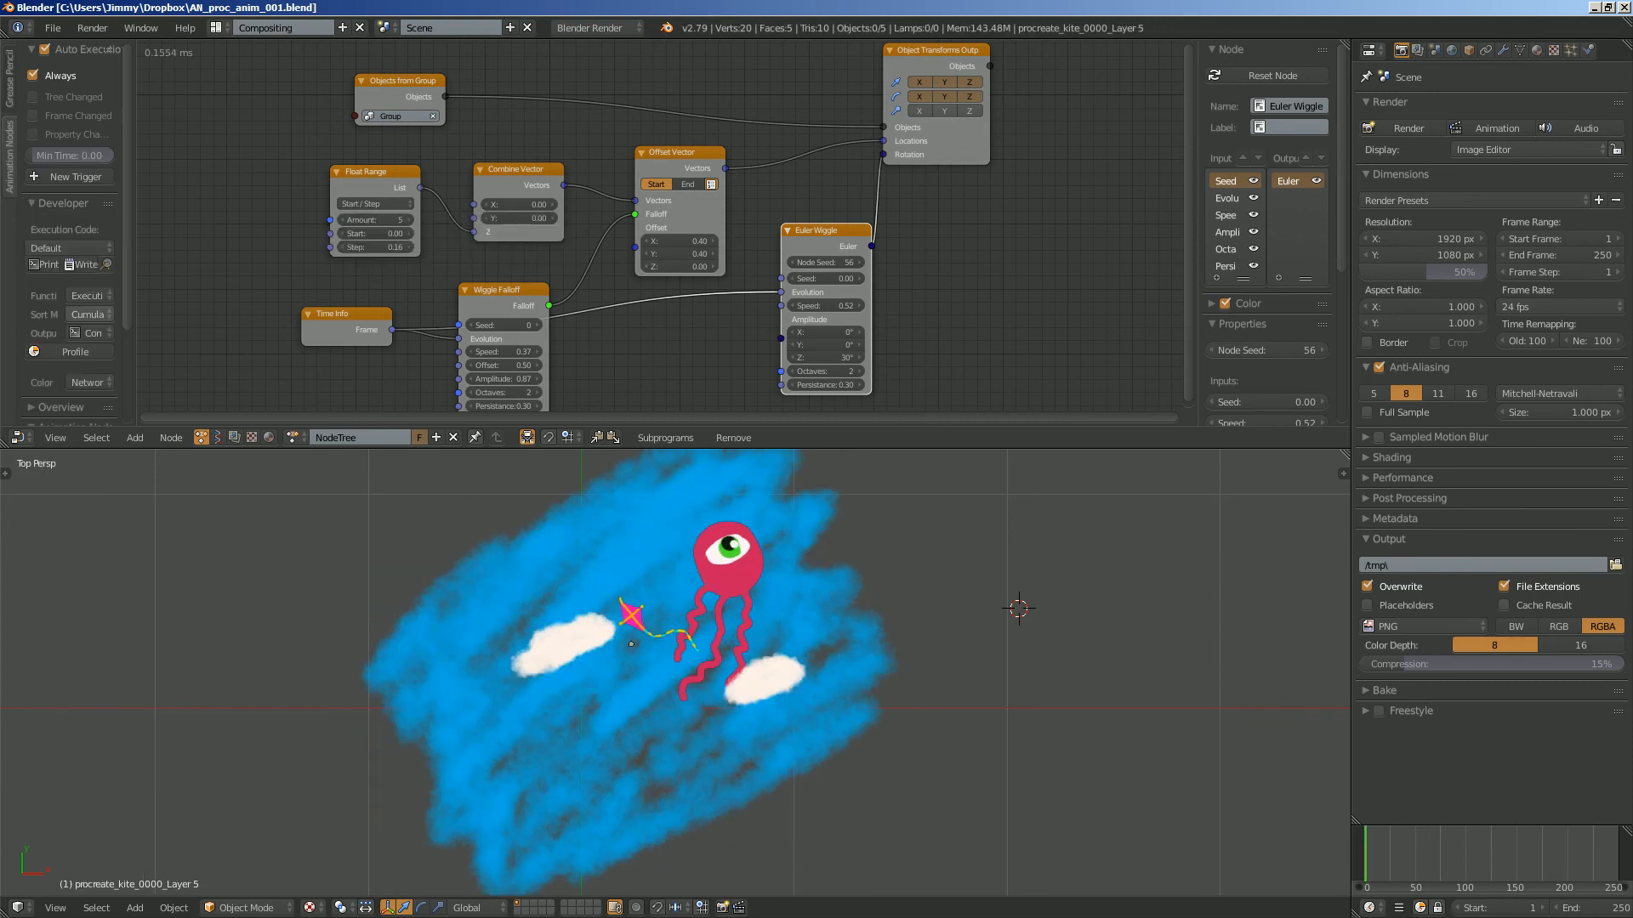
scroll(72, 272, down, 4)
drag(136, 272, 221, 272)
click(61, 284)
scroll(148, 293, down, 2)
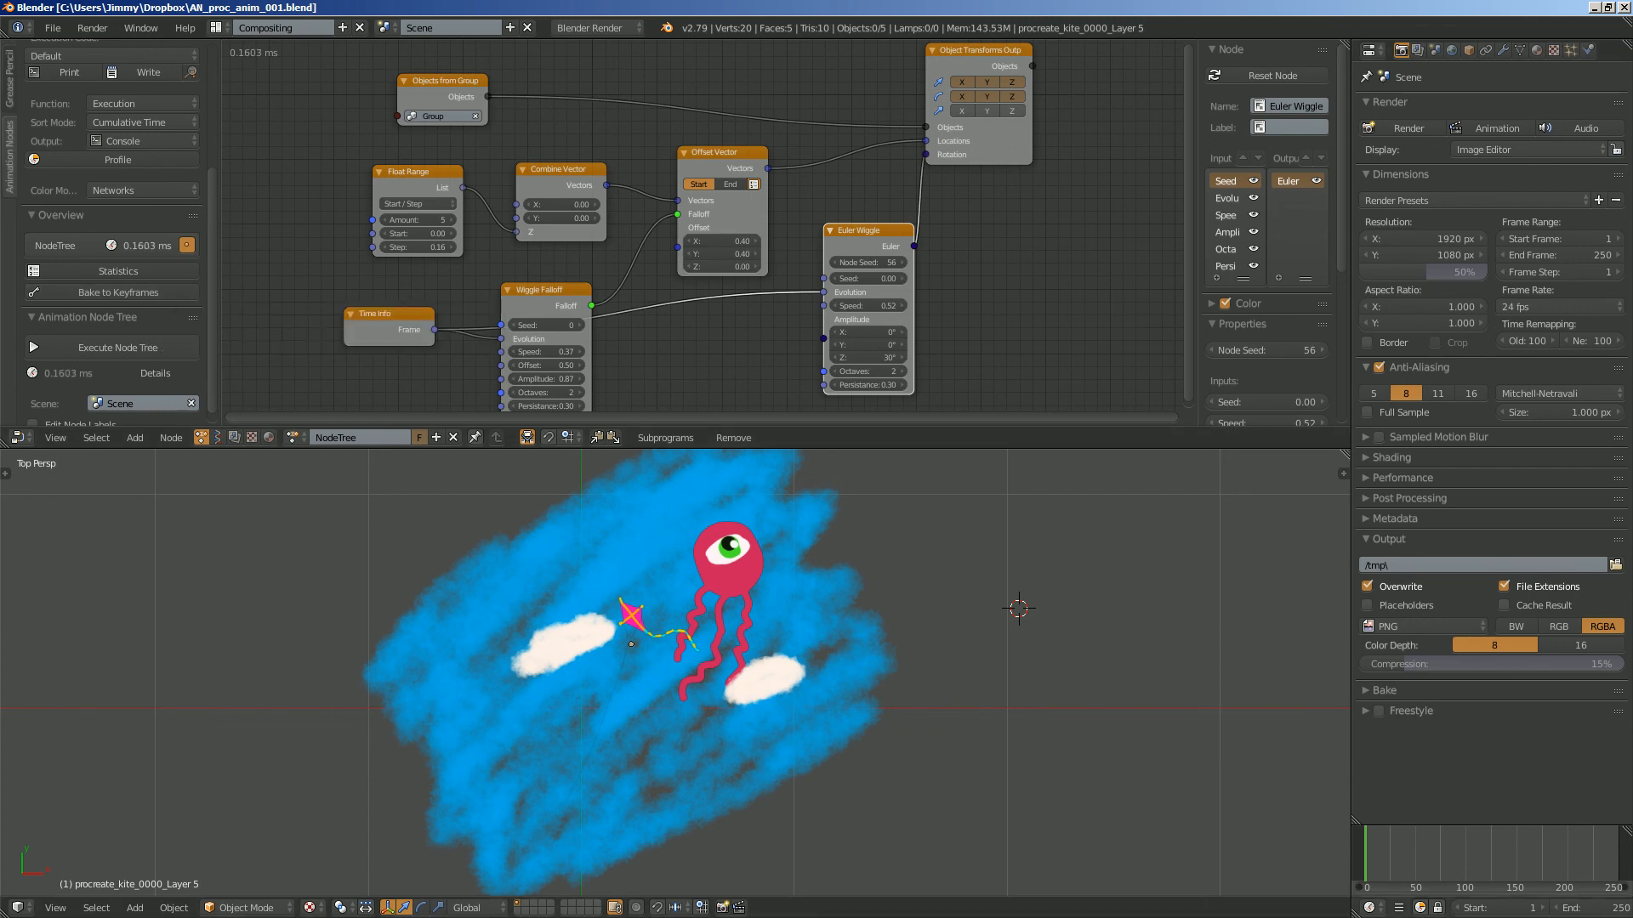
- Scrub the timeline between about frames 102 and 88, and bake the node animation to keyframes for frames 1 to 250
click(1467, 855)
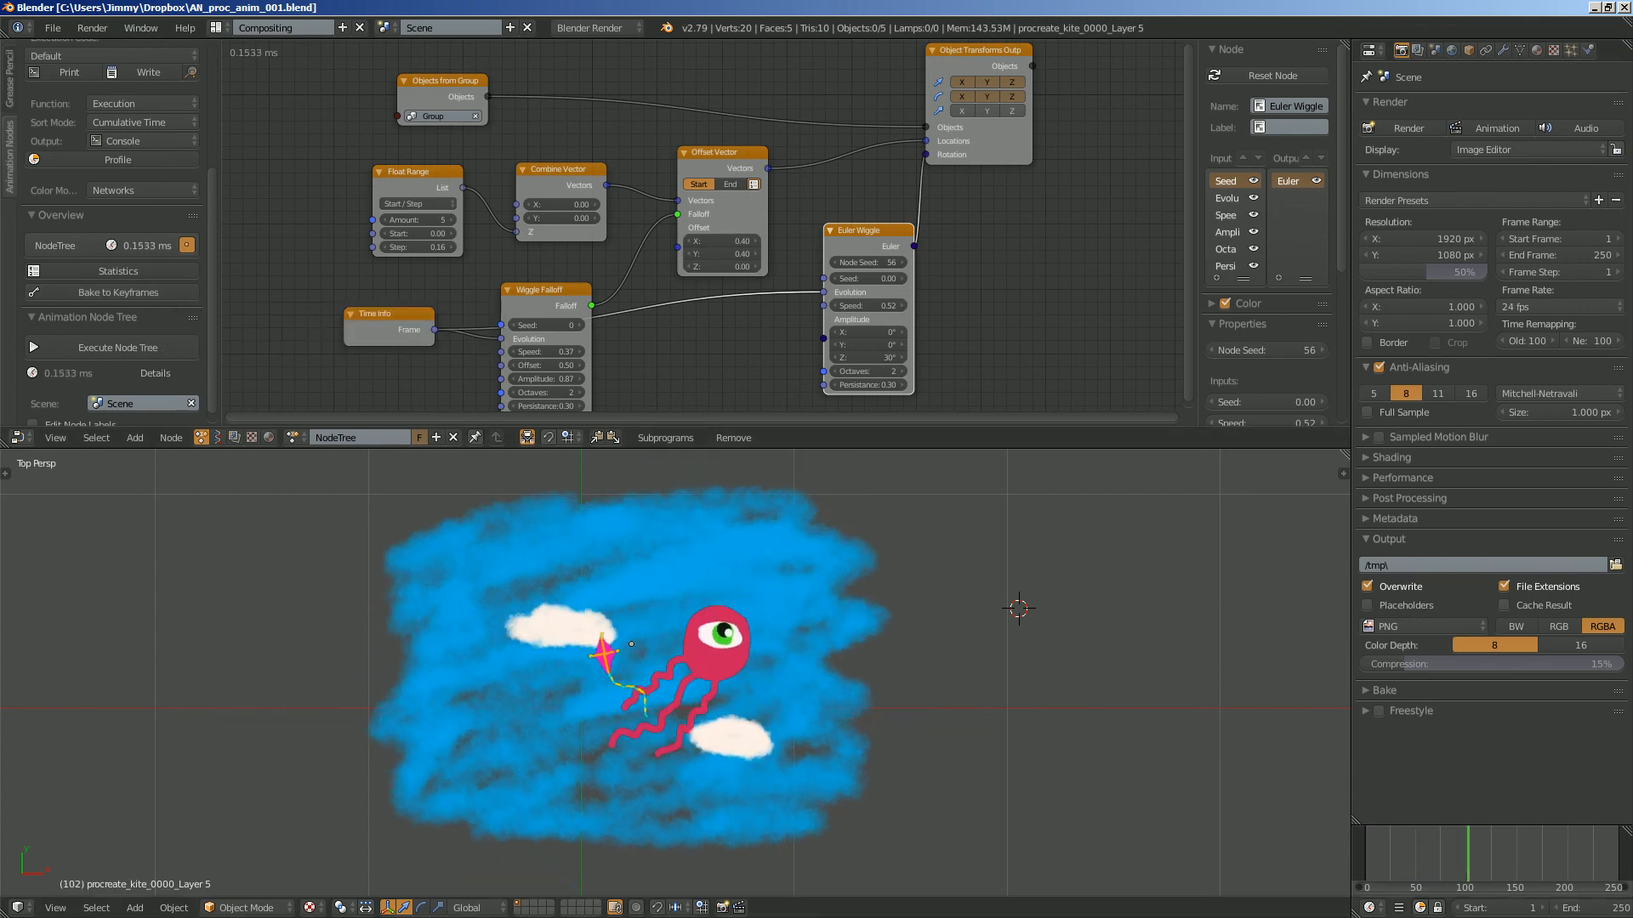
mouse_move(1468, 855)
mouse_down()
mouse_move(1523, 854)
mouse_move(1385, 854)
mouse_move(1453, 855)
mouse_up()
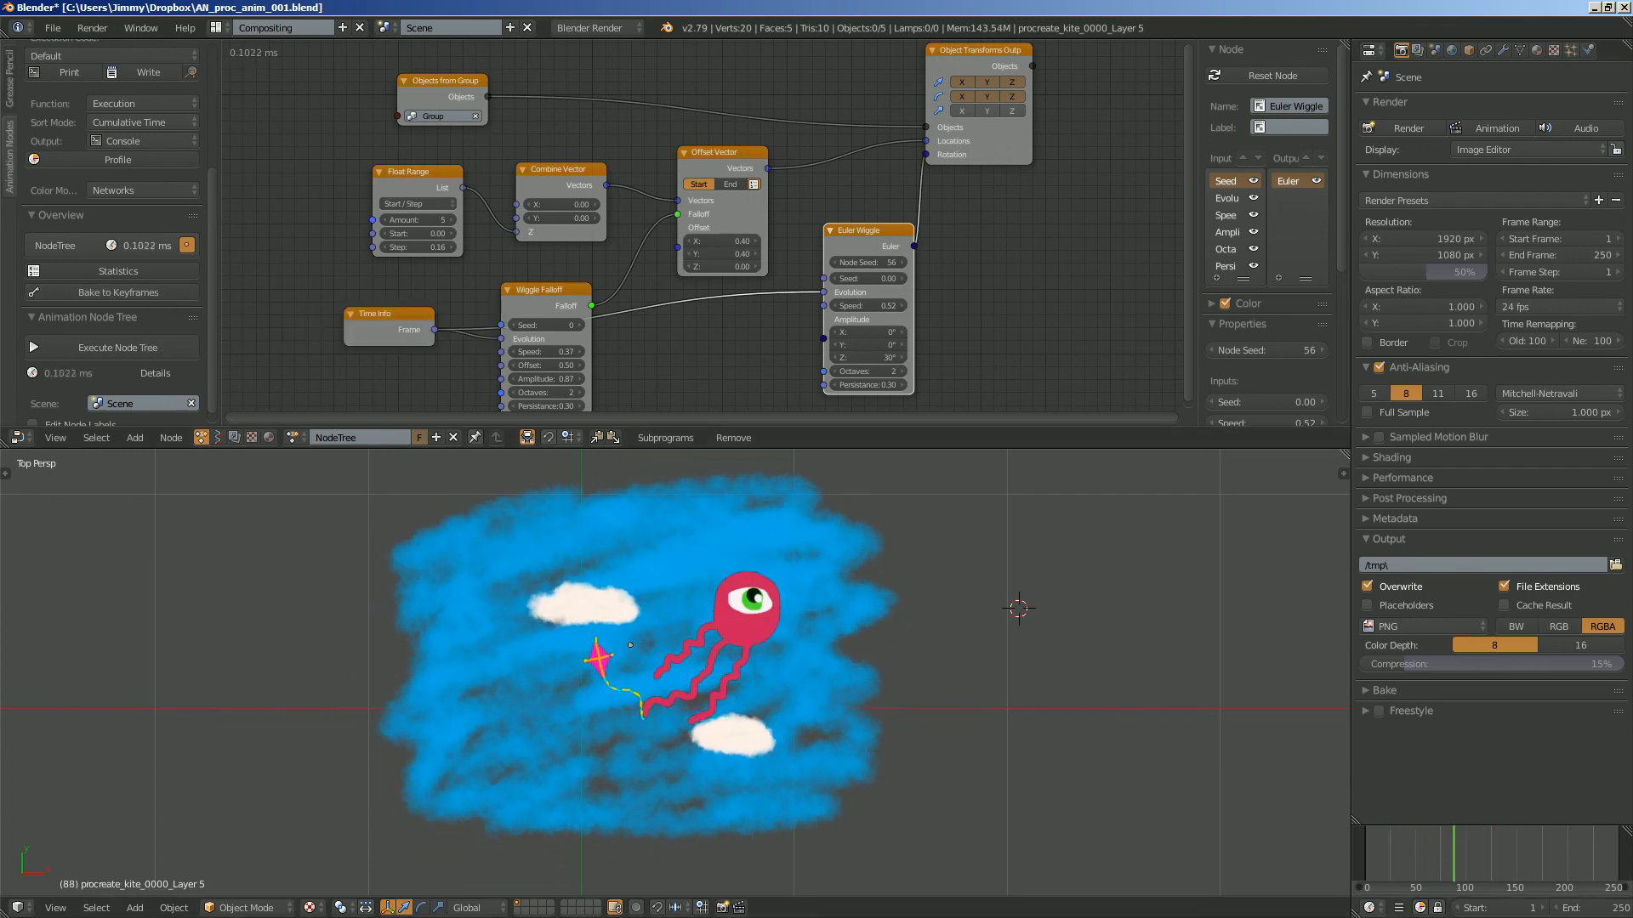
click(118, 292)
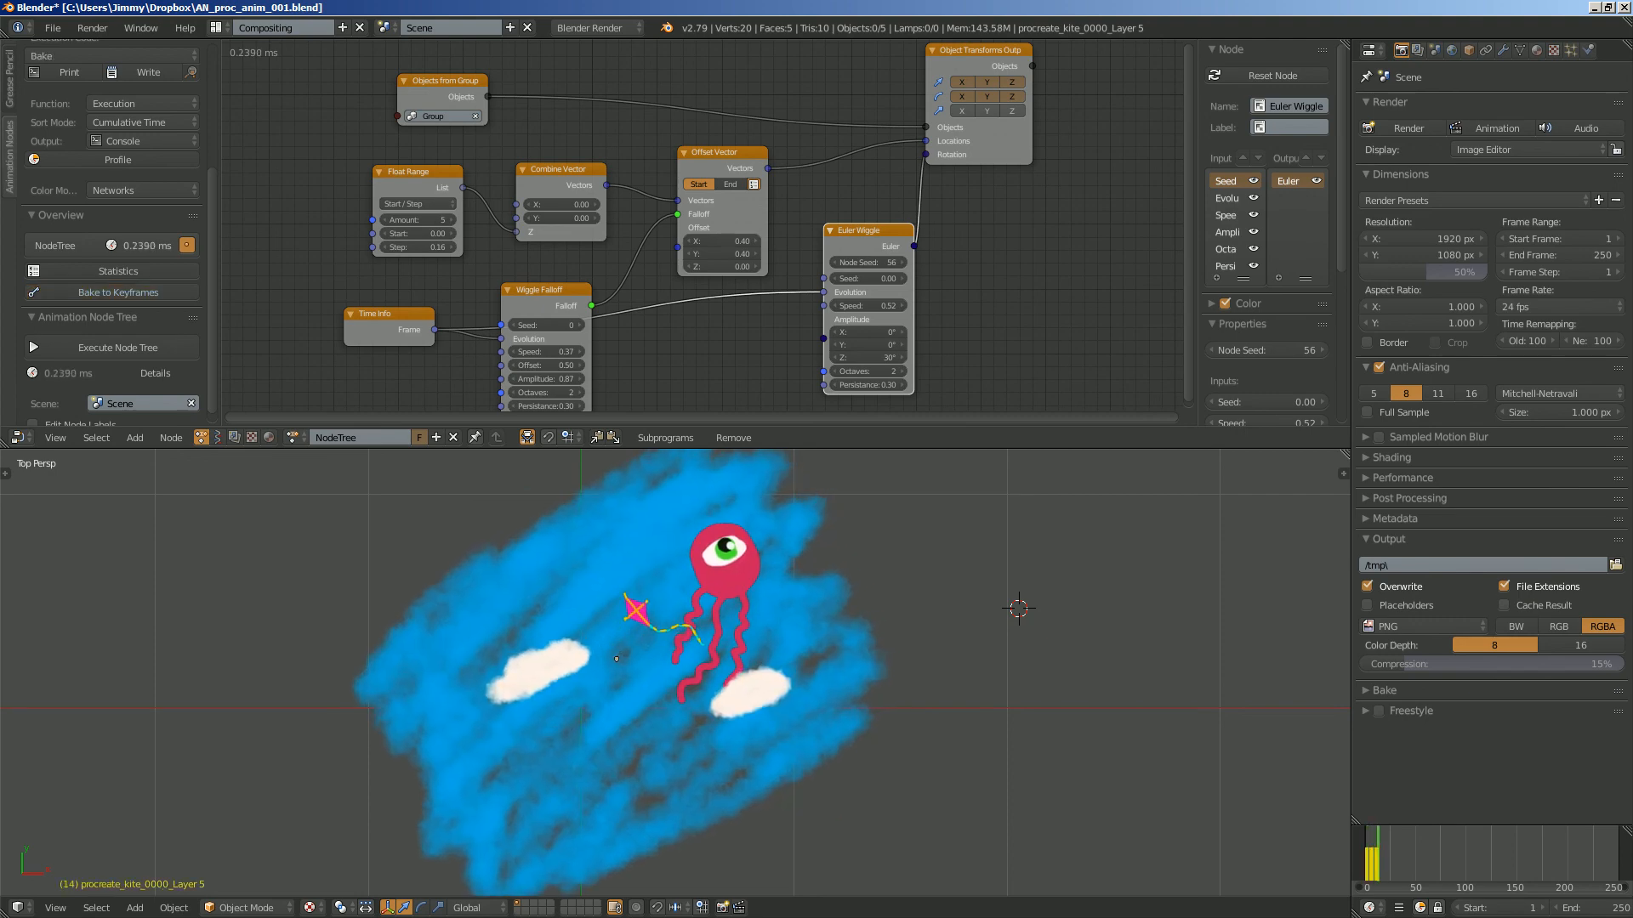